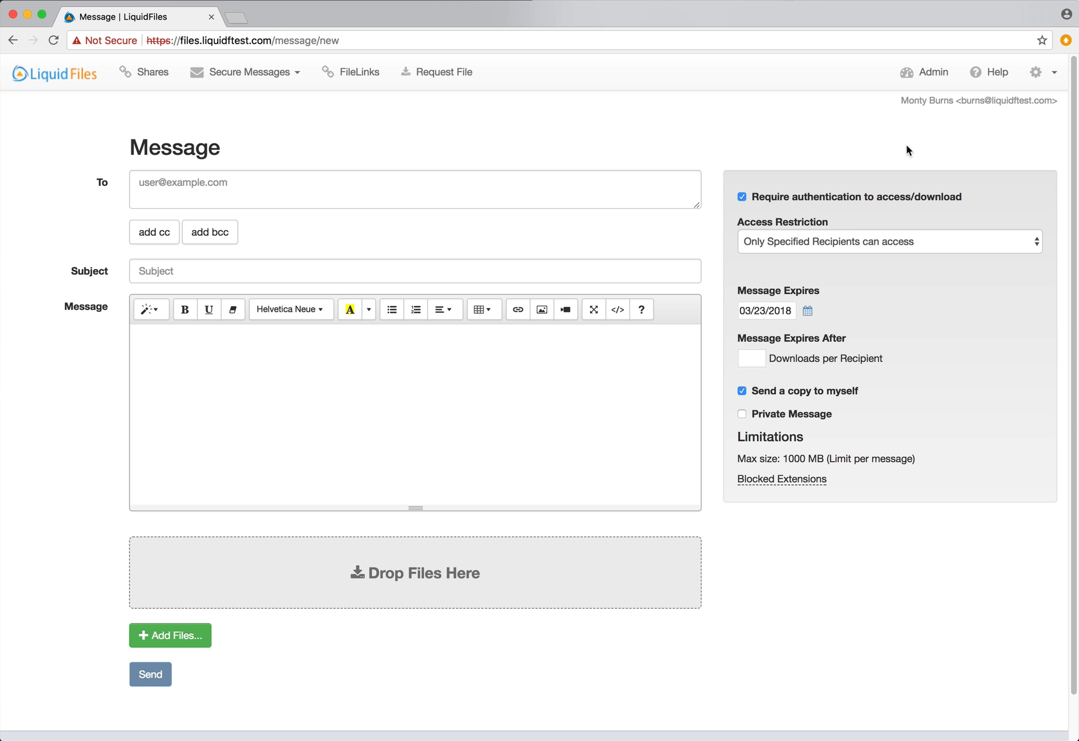
Open the Project Alpha share, toggle Send Notifications off and back on, and view its notification email
left_click(151, 72)
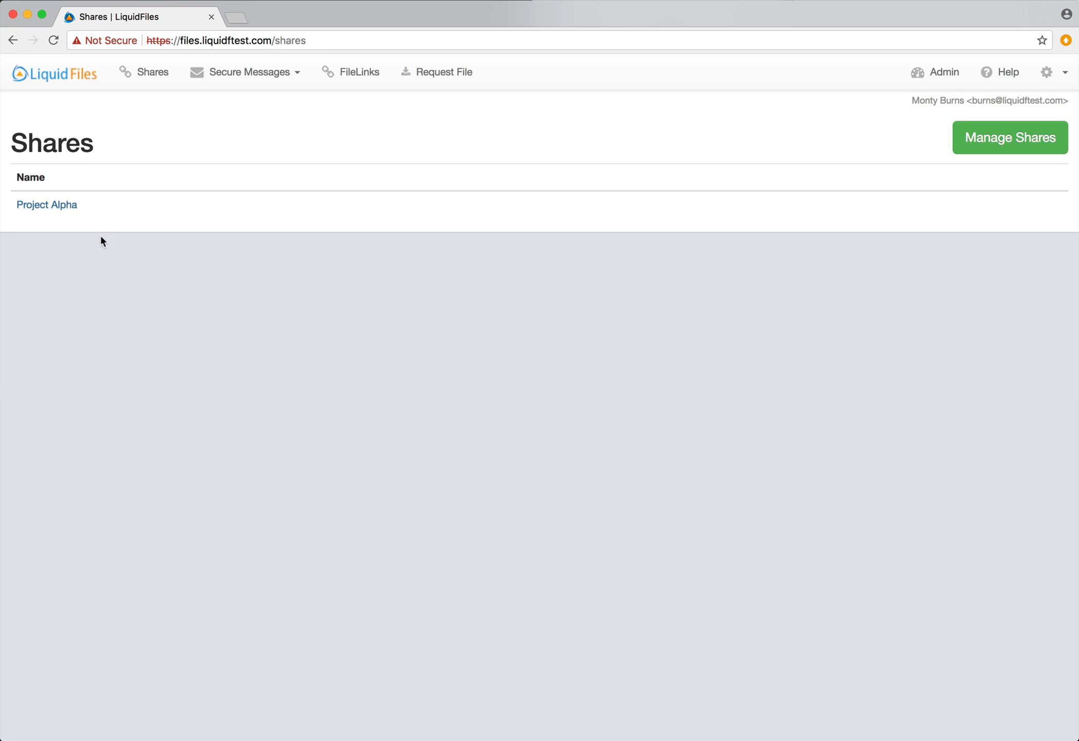
left_click(58, 204)
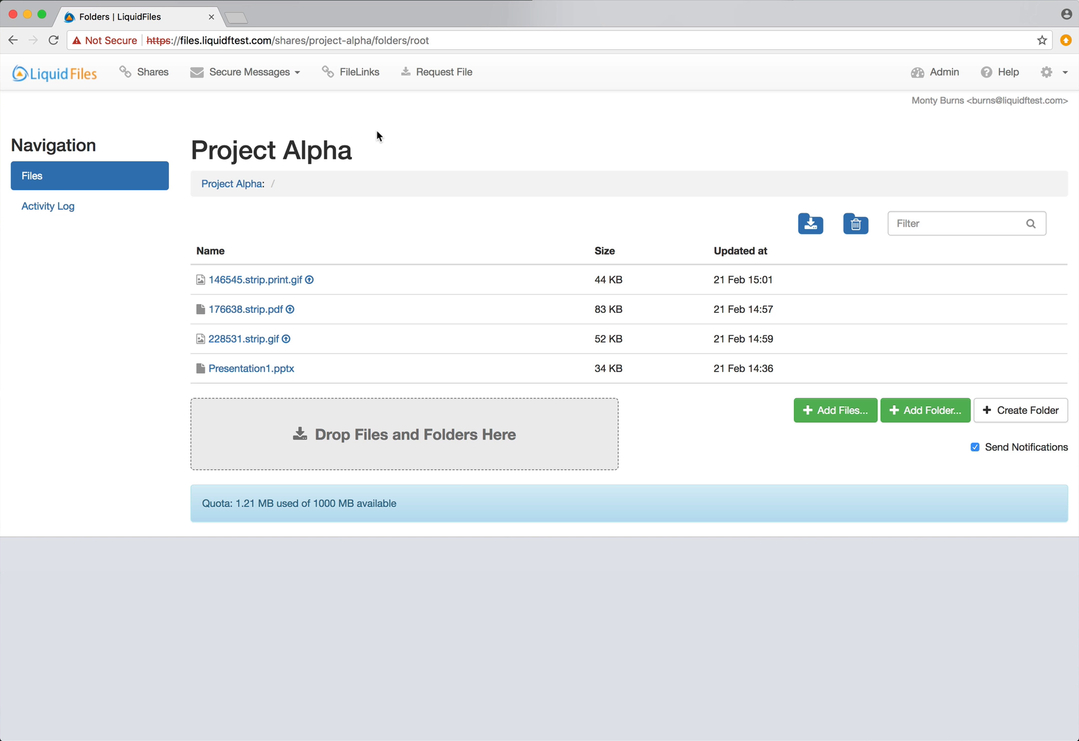
left_click(1011, 451)
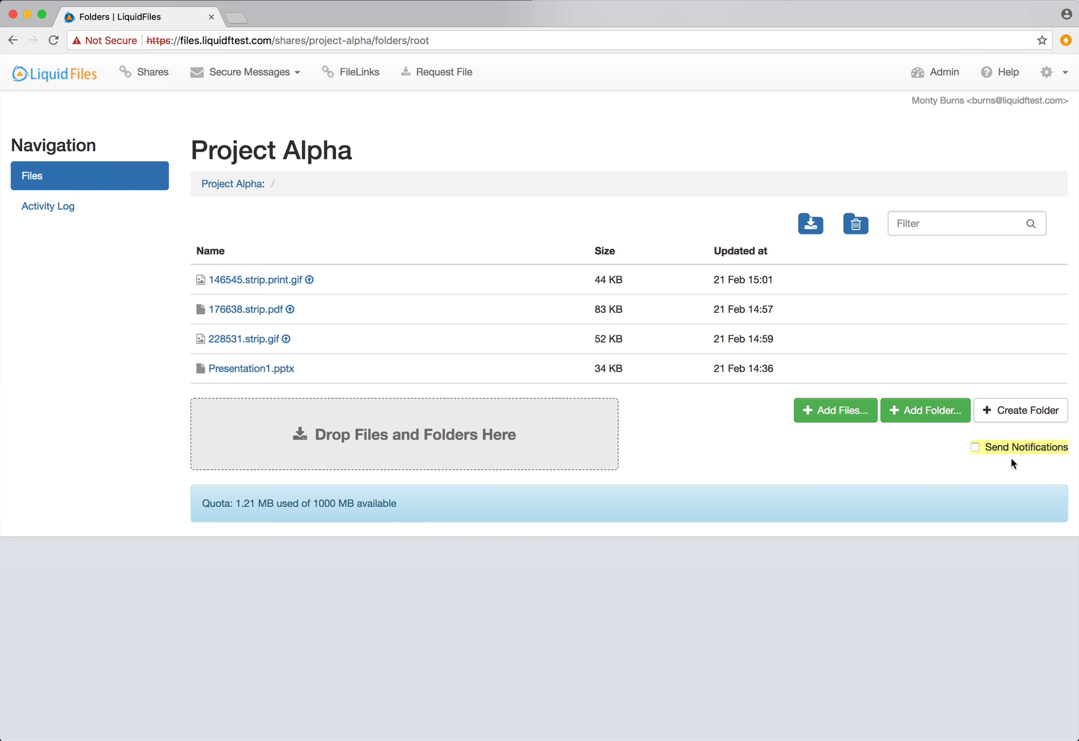
left_click(1011, 450)
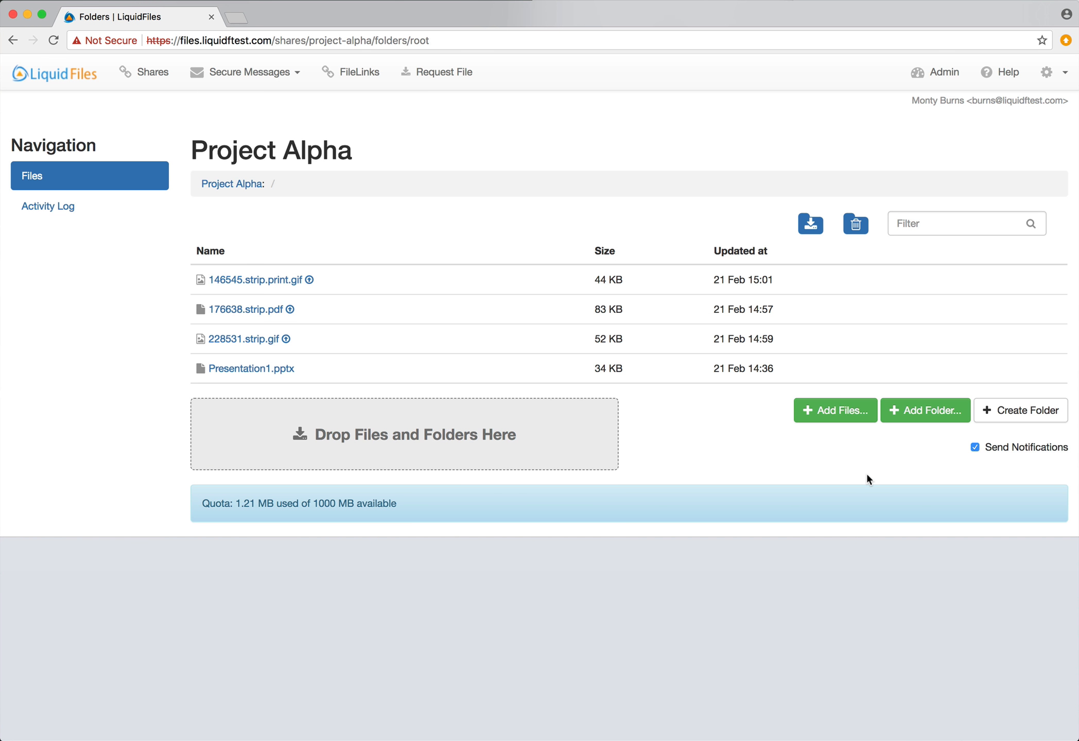
key("super+Tab")
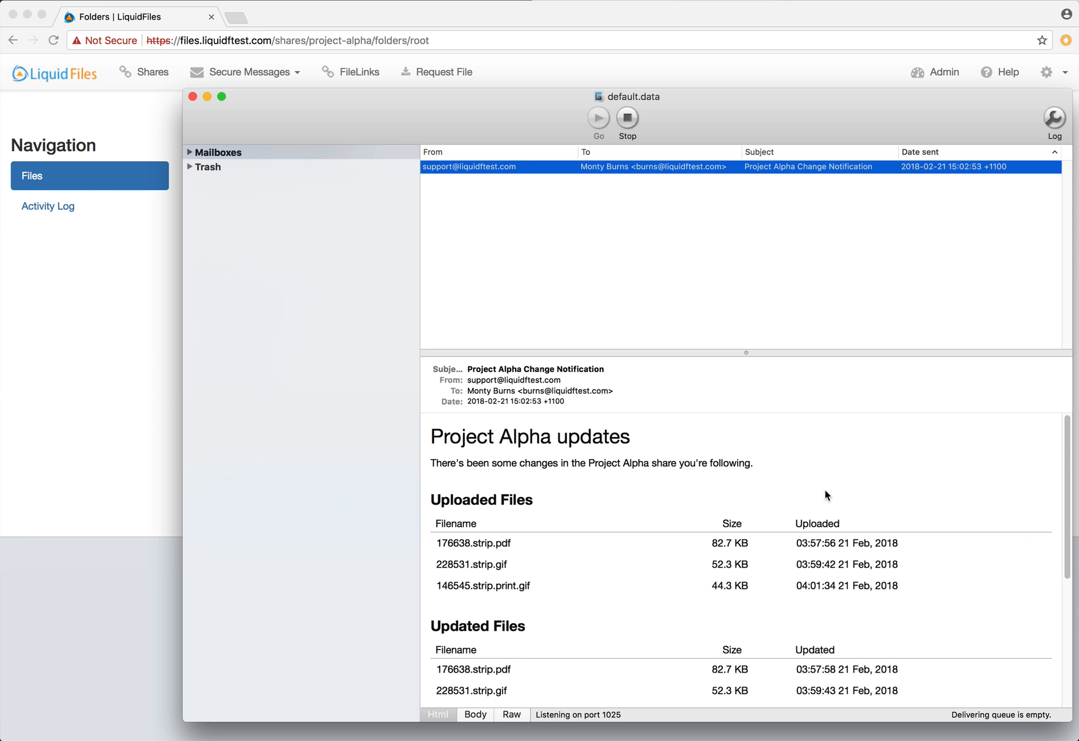
Scroll through the Project Alpha change notification email, then return to the share's files page
scroll(825, 490, "down", 5)
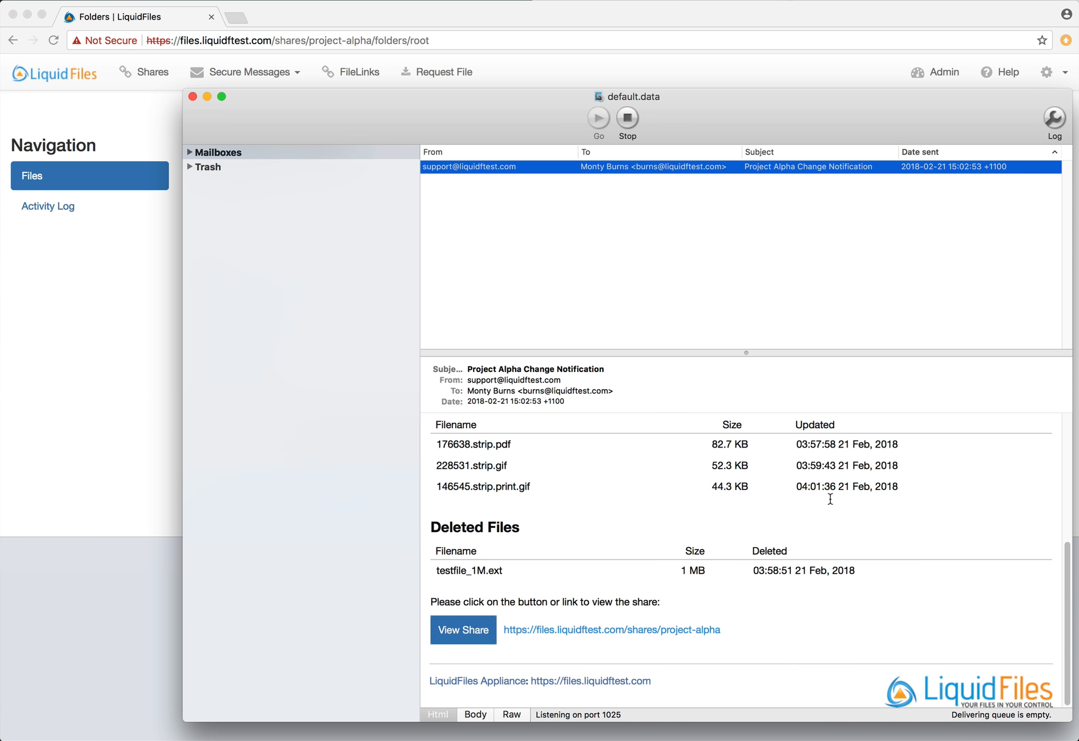
scroll(830, 498, "up", 5)
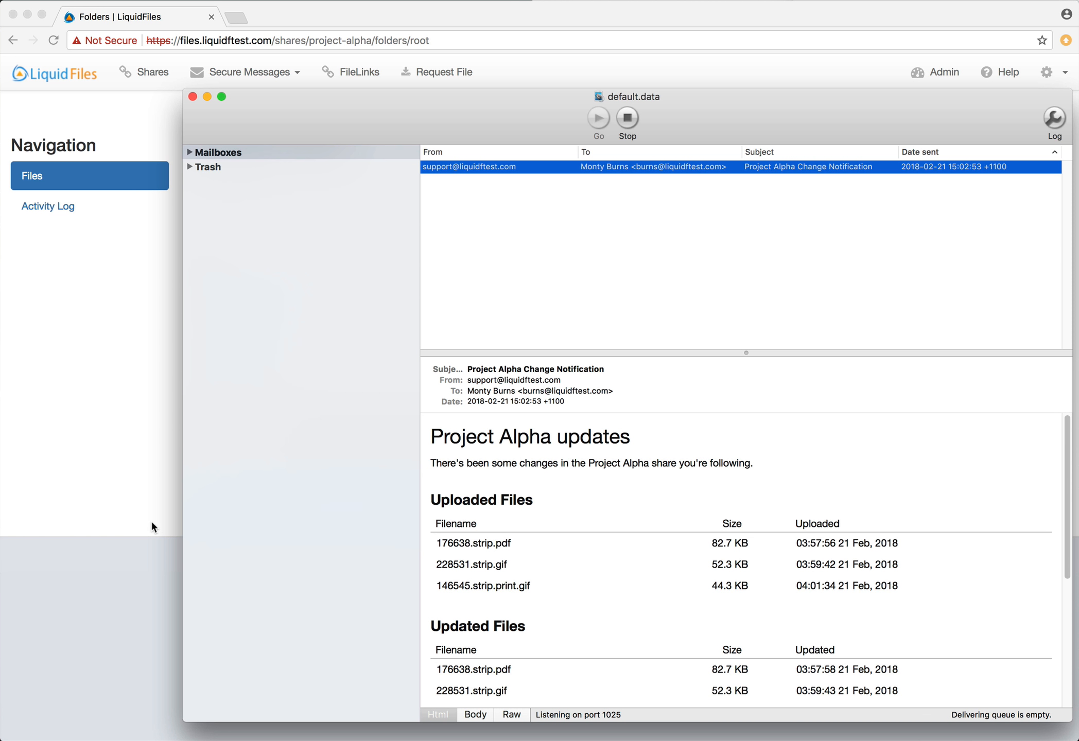
left_click(138, 520)
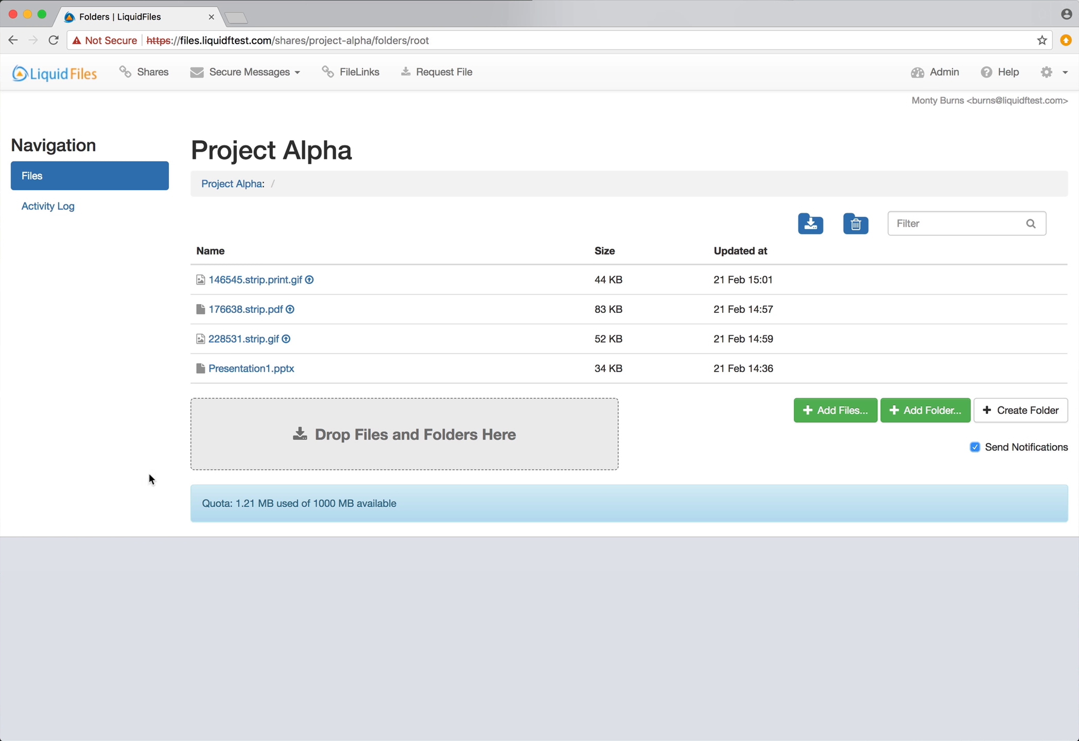
left_click(290, 310)
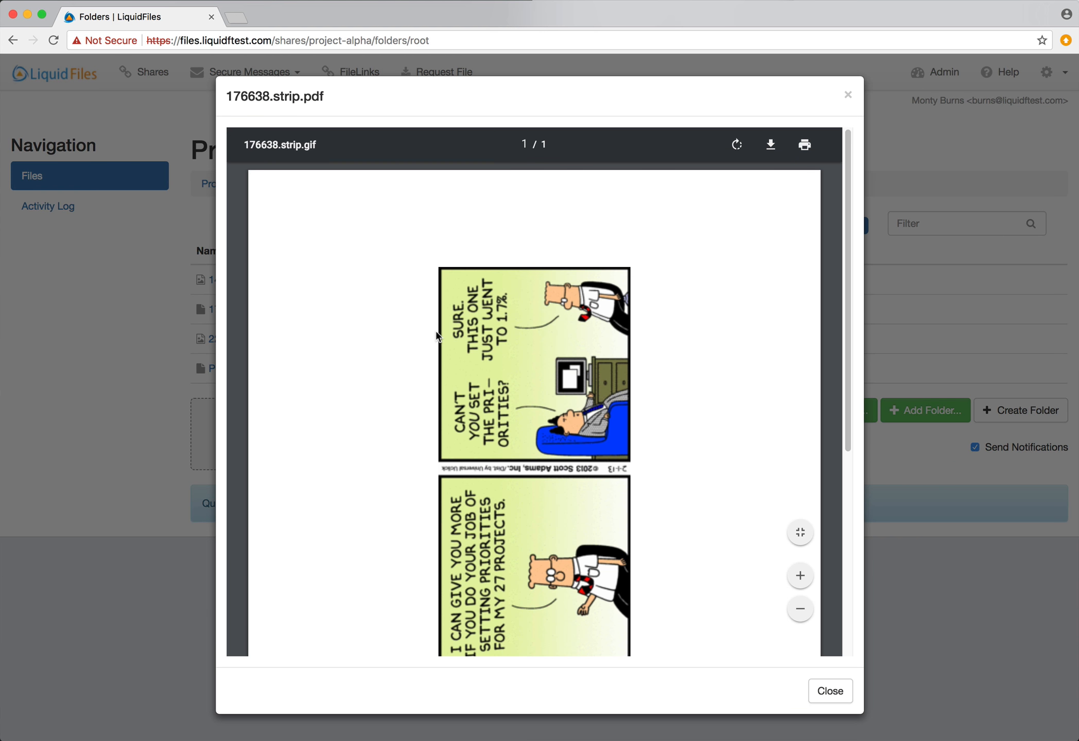
scroll(437, 336, "down", 5)
scroll(437, 339, "up", 6)
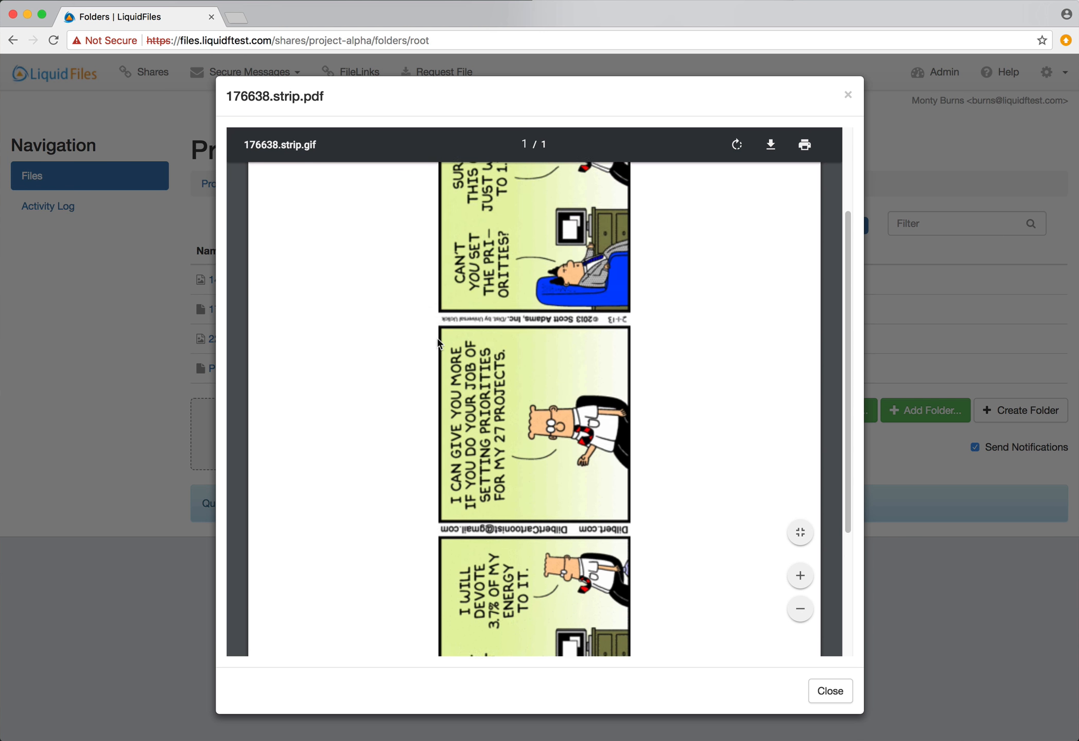
scroll(437, 343, "down", 5)
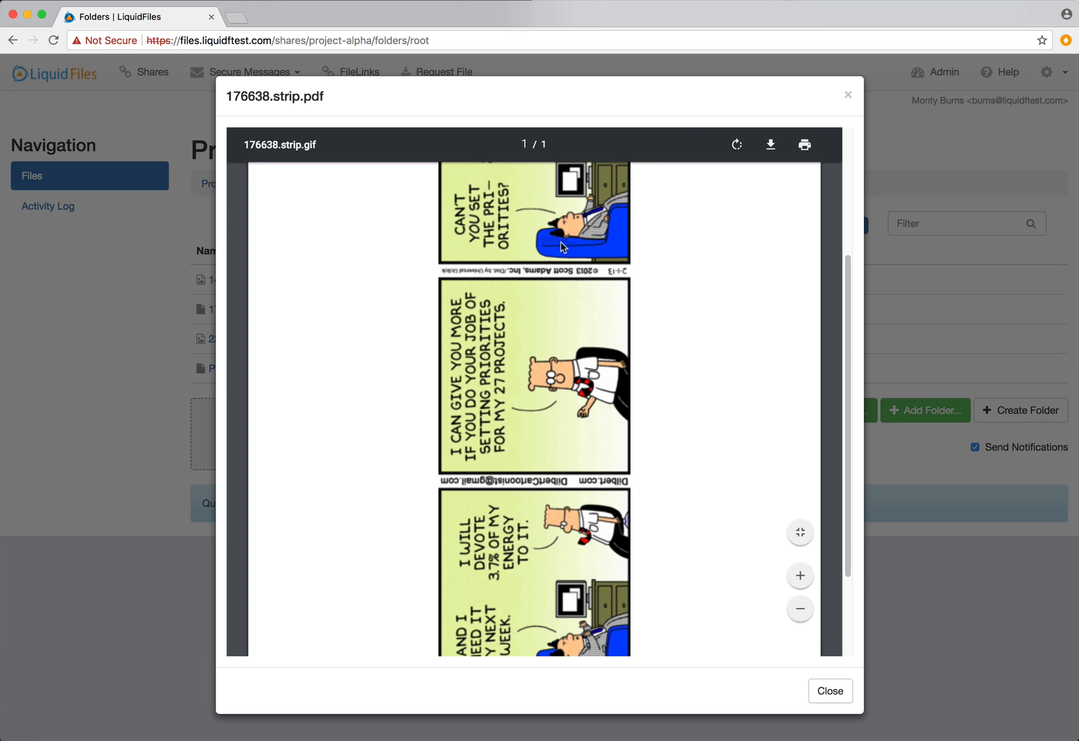
left_click(848, 95)
mouse_move(333, 284)
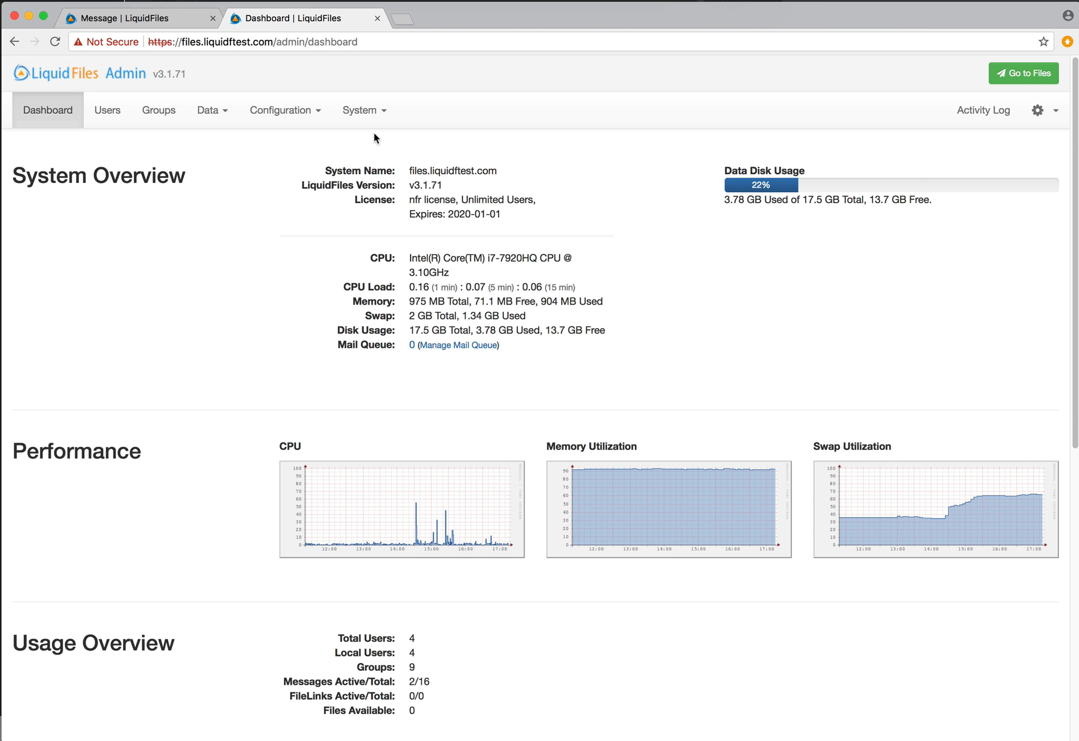
Check System > User Activity, then open the admin Mail Queue and confirm it is empty
left_click(362, 111)
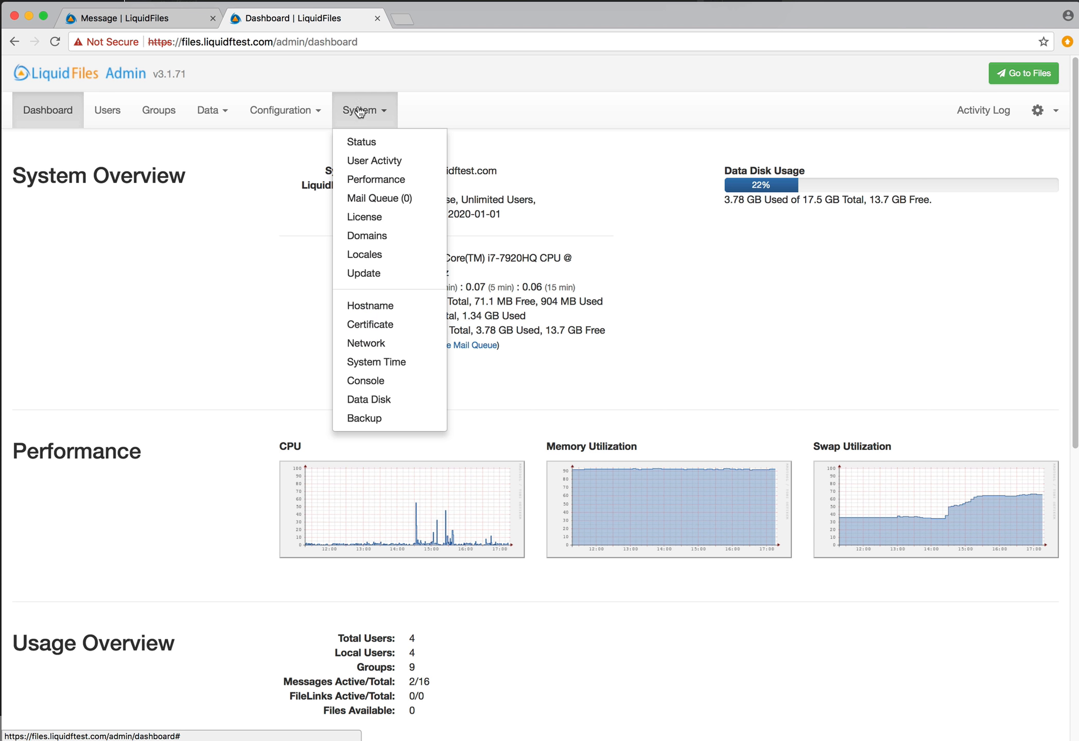
left_click(379, 164)
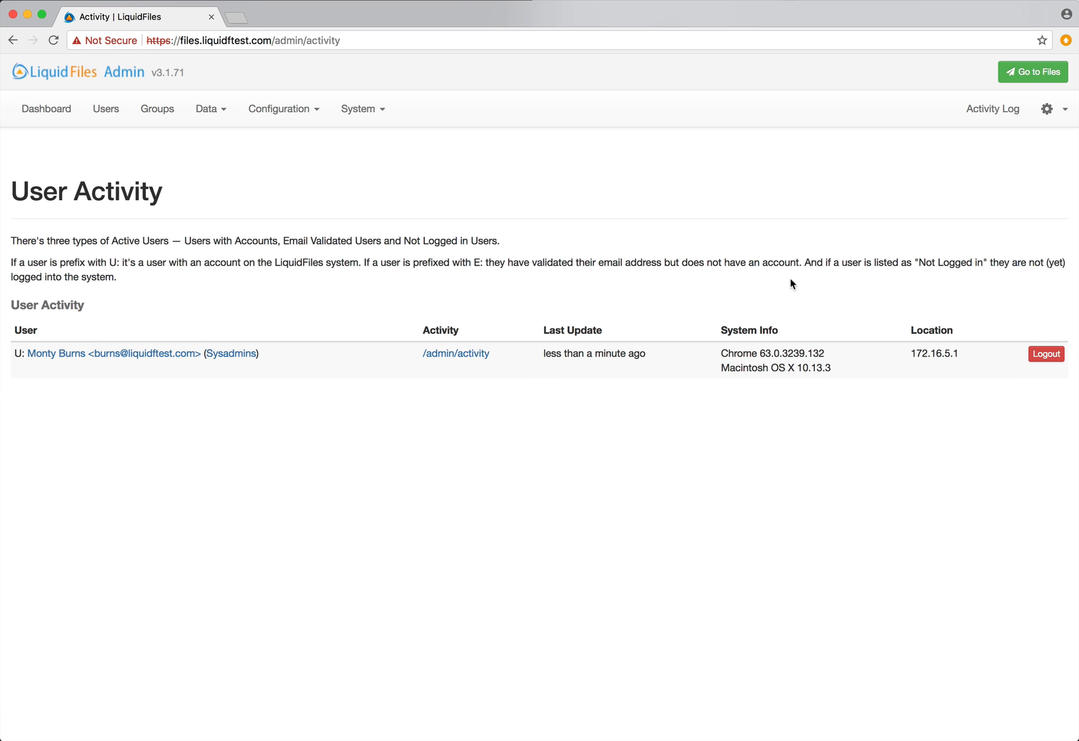
left_click(426, 193)
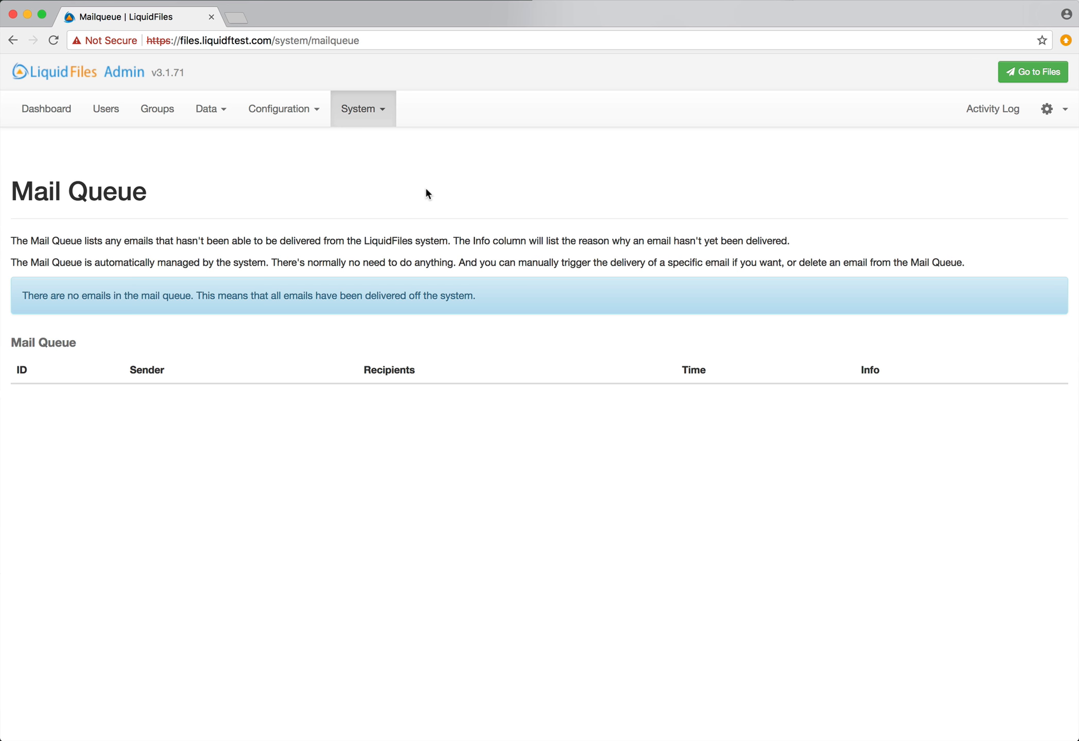
left_click(365, 110)
left_click(381, 199)
Send a private message to the boss's address with subject 'Top Secret' and body 'Top Secret Message'
left_click(1027, 72)
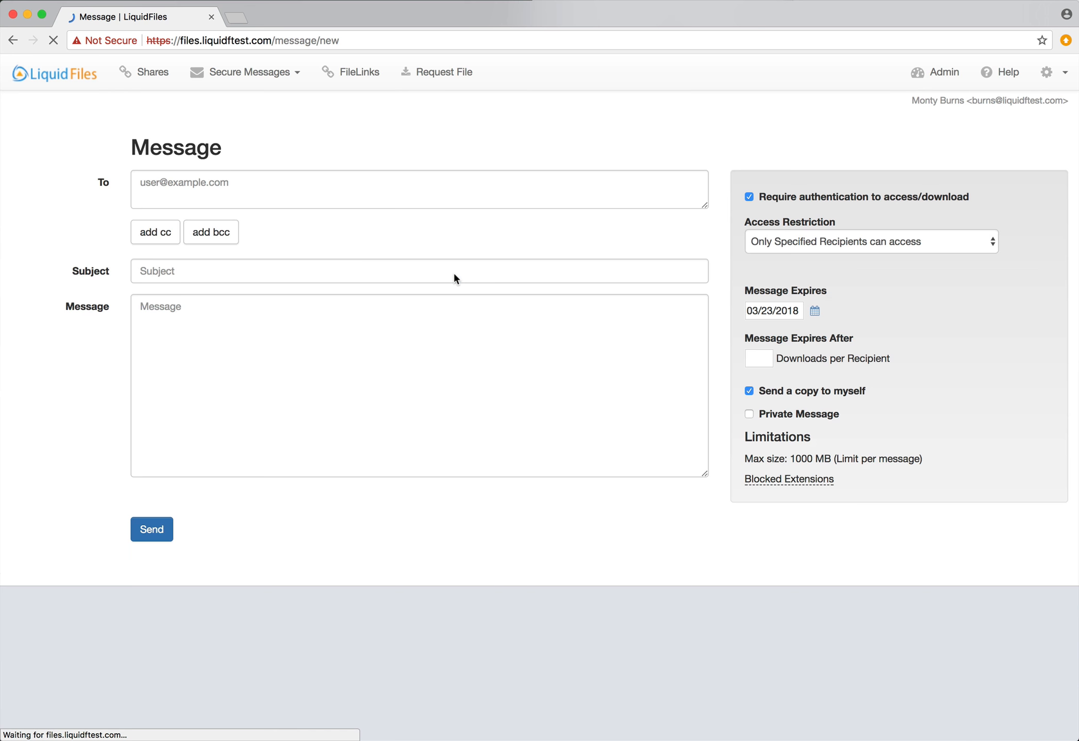
left_click(306, 188)
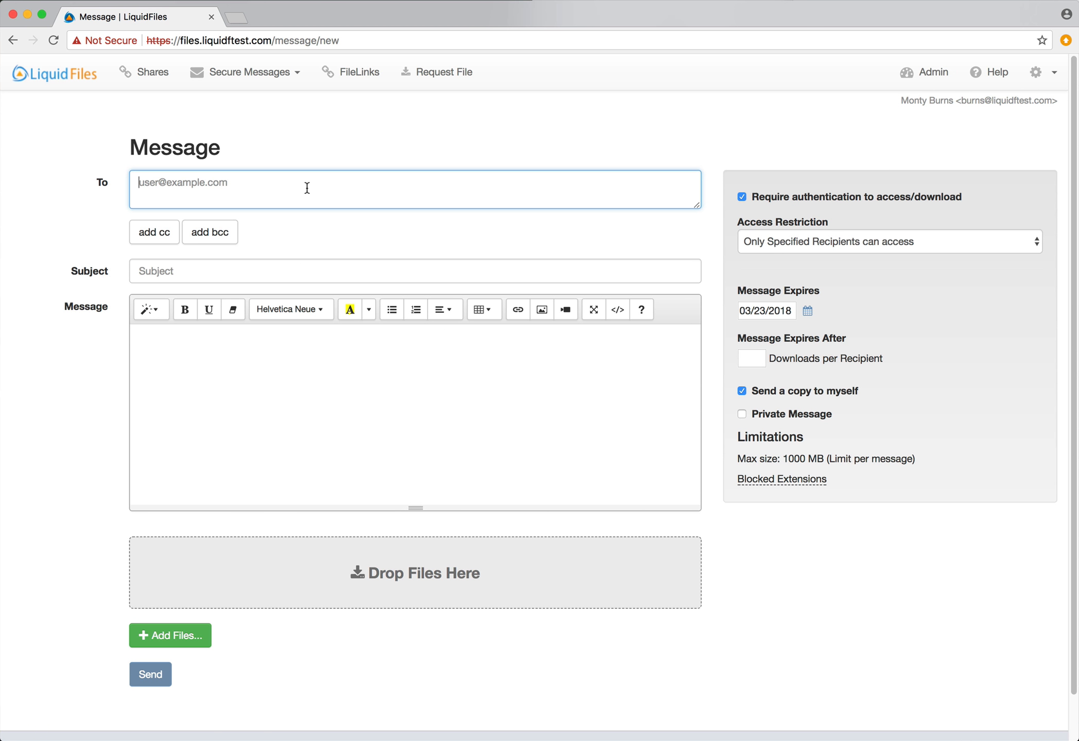
type("boss@company.com")
key("Tab")
key("Tab")
key("Tab")
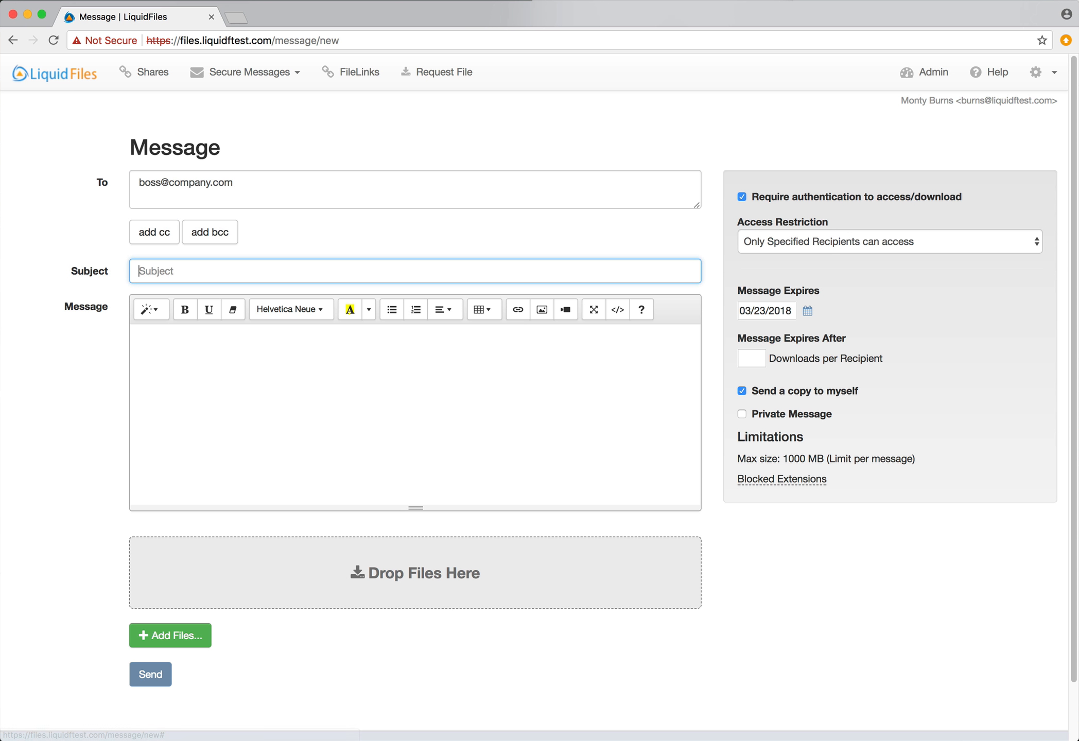
type("Top Secret")
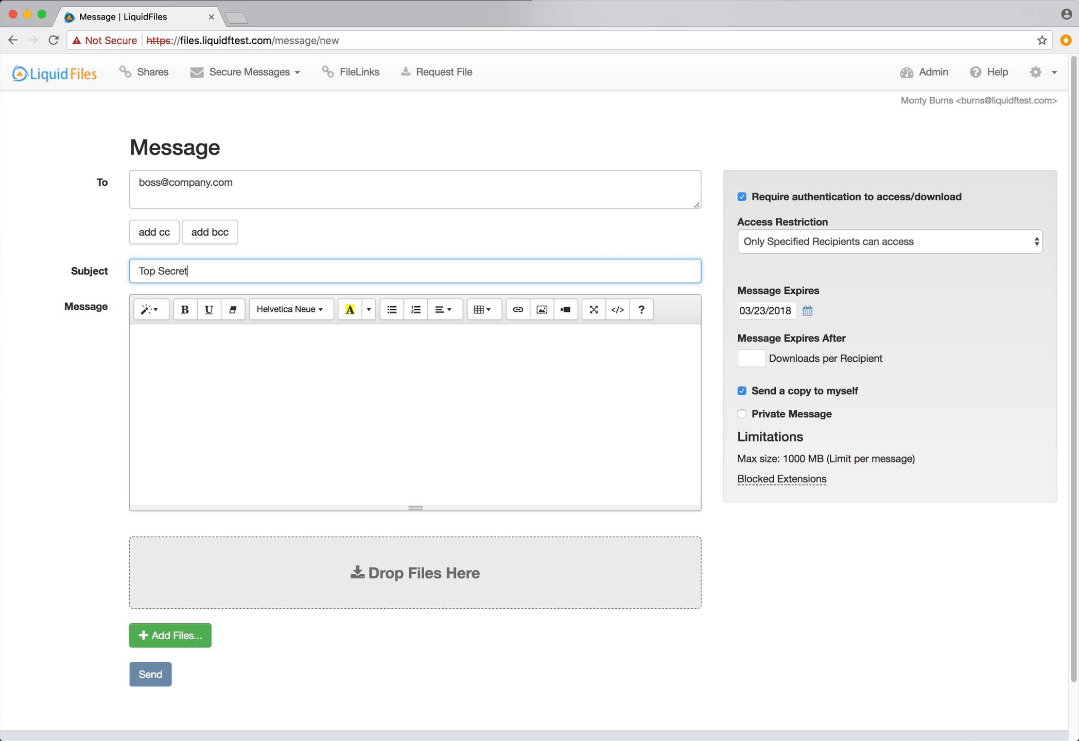
key("Tab")
type("Top S")
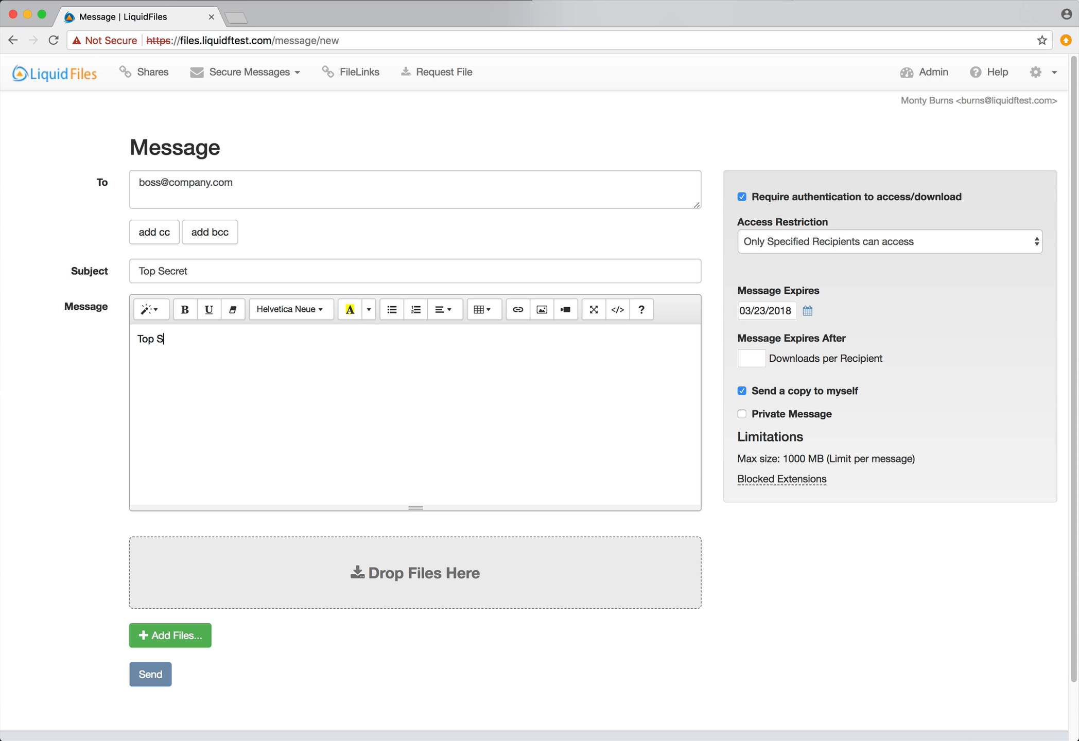
type("ecret Message")
scroll(669, 349, "down", 1)
left_click(778, 395)
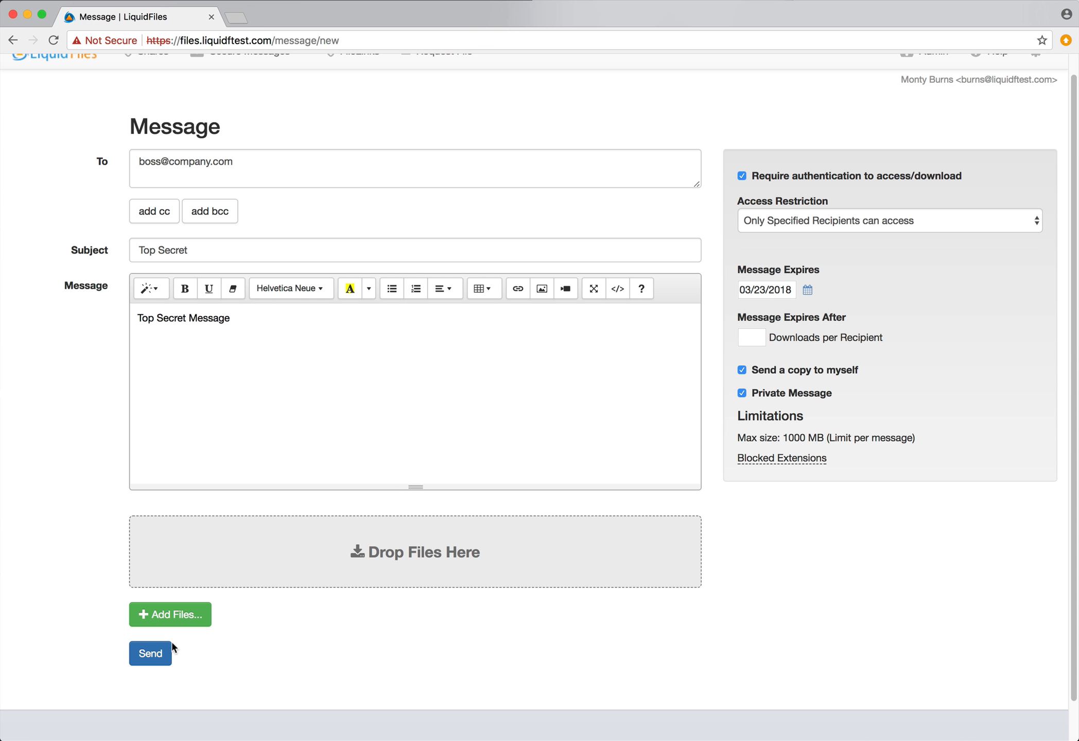
left_click(145, 654)
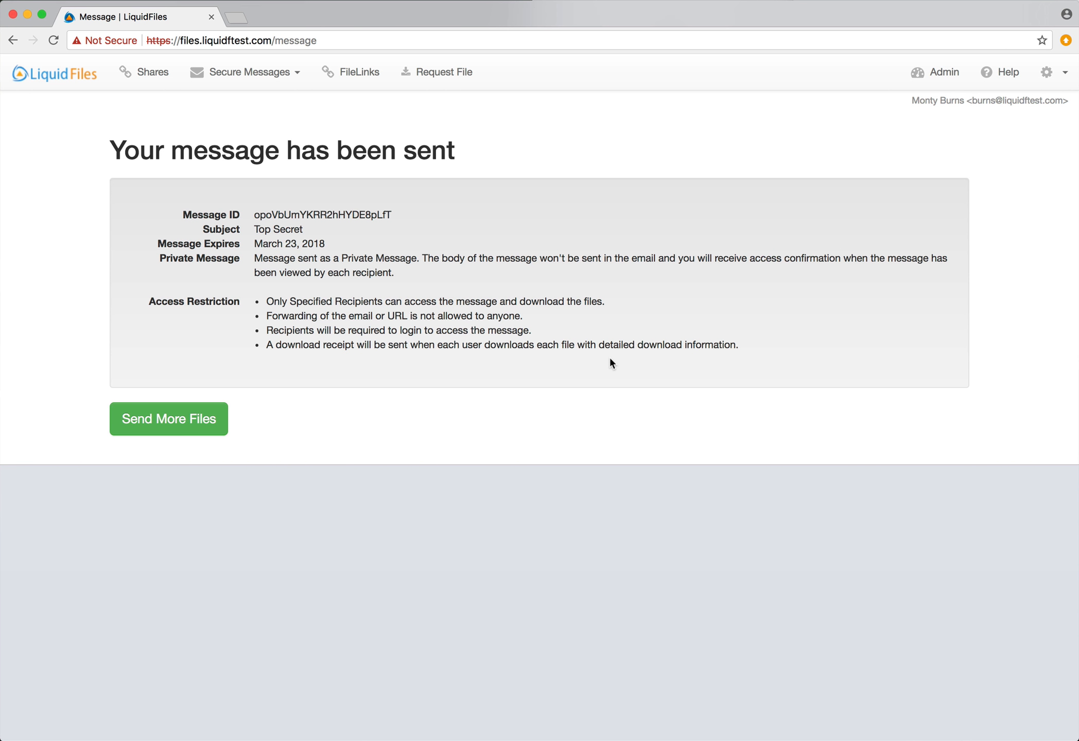
Open the admin Mail Queue (1), showing the email stuck with a connection-refused error
left_click(951, 76)
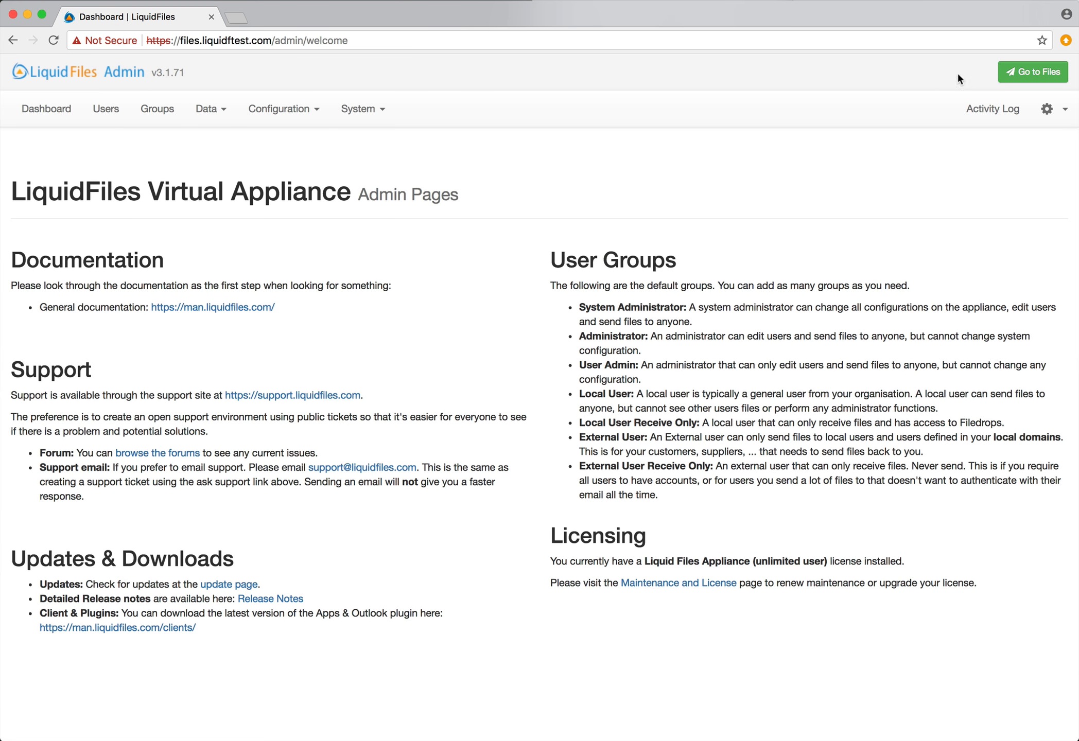
left_click(385, 112)
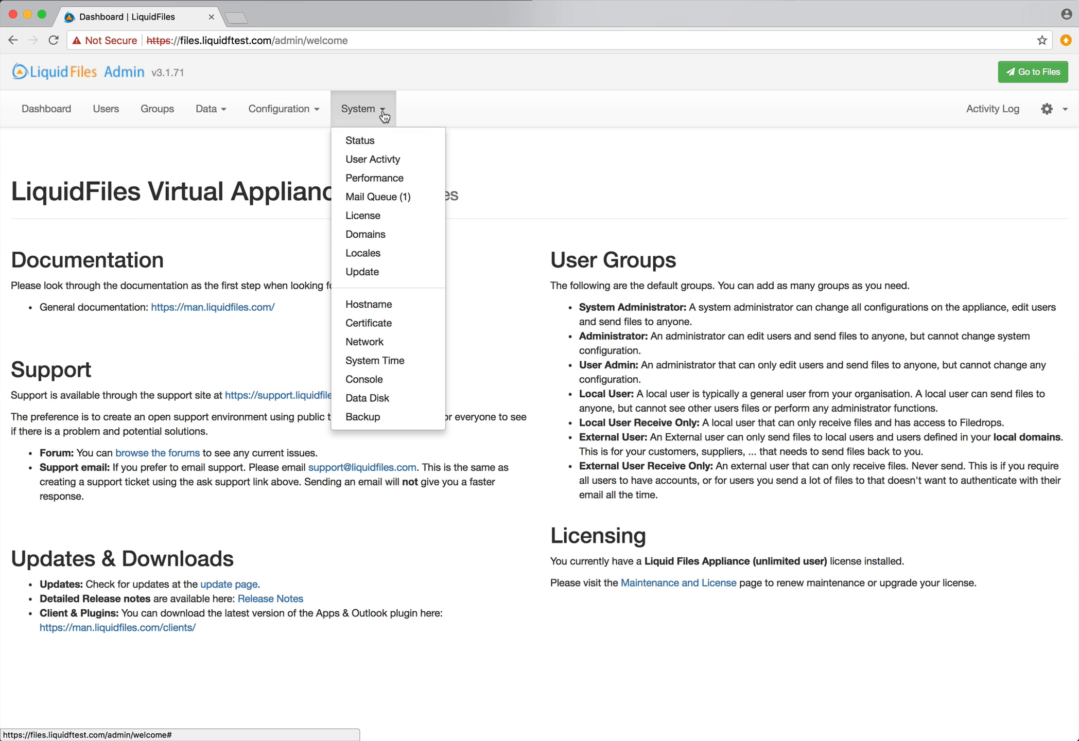
left_click(392, 198)
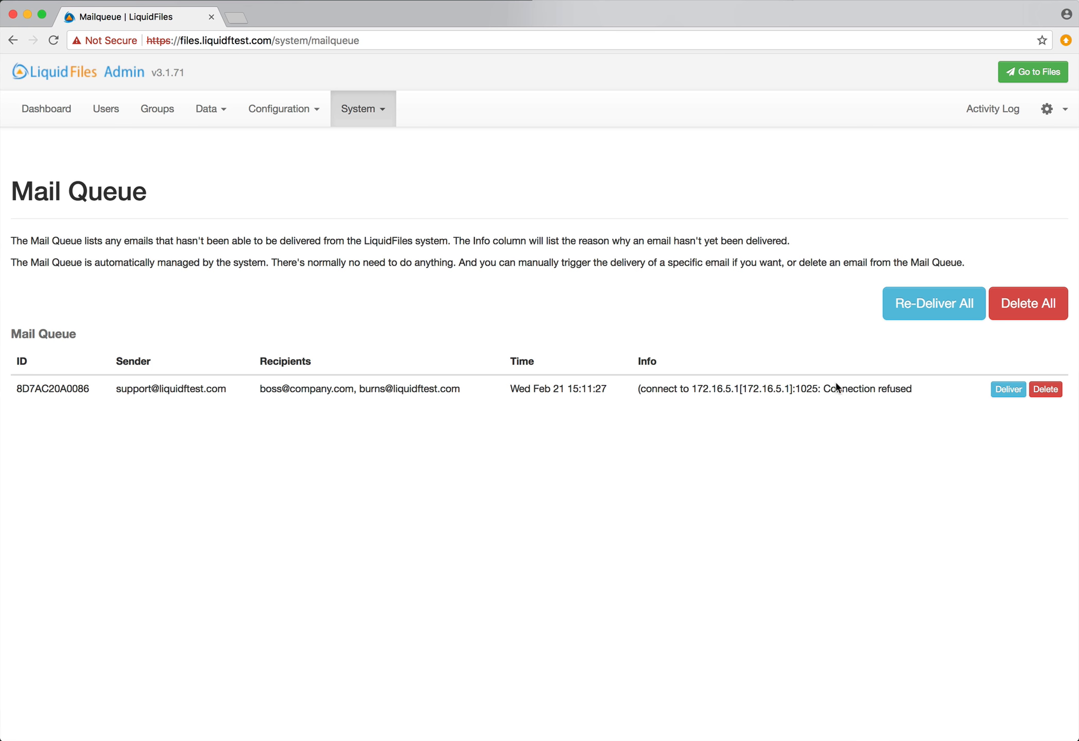
Allow the MockSmtp firewall connection and redeliver queued email 8D7AC20A0086 so the queue empties
left_click(1008, 389)
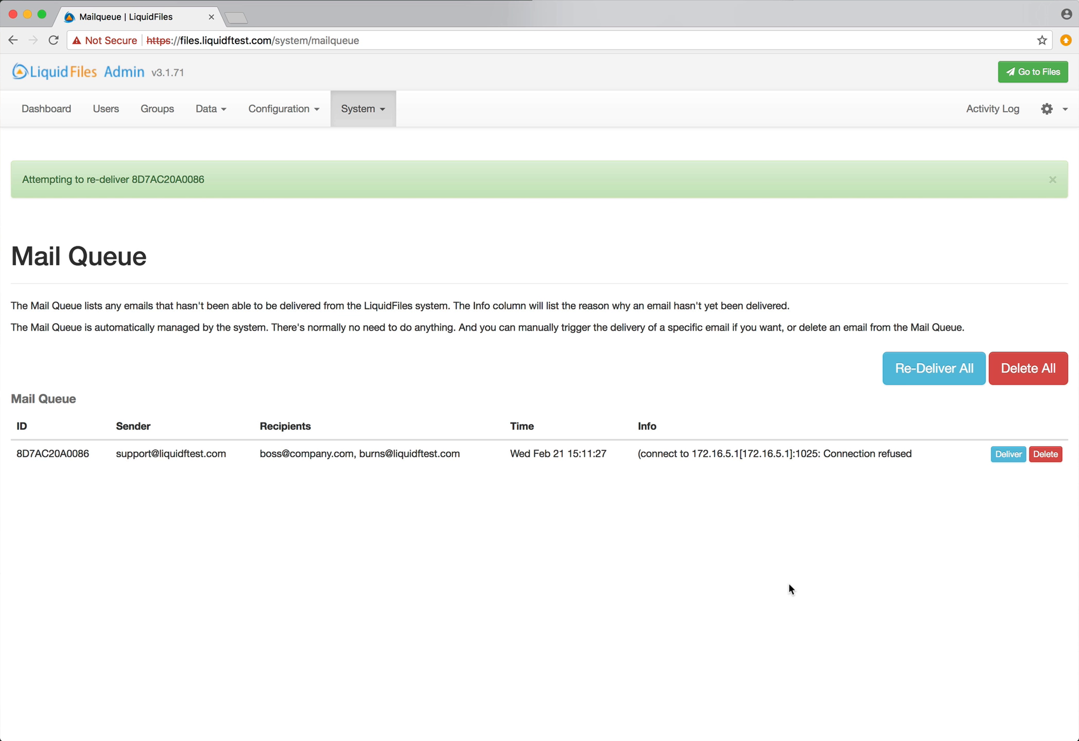
left_click(1007, 454)
key("super+Tab")
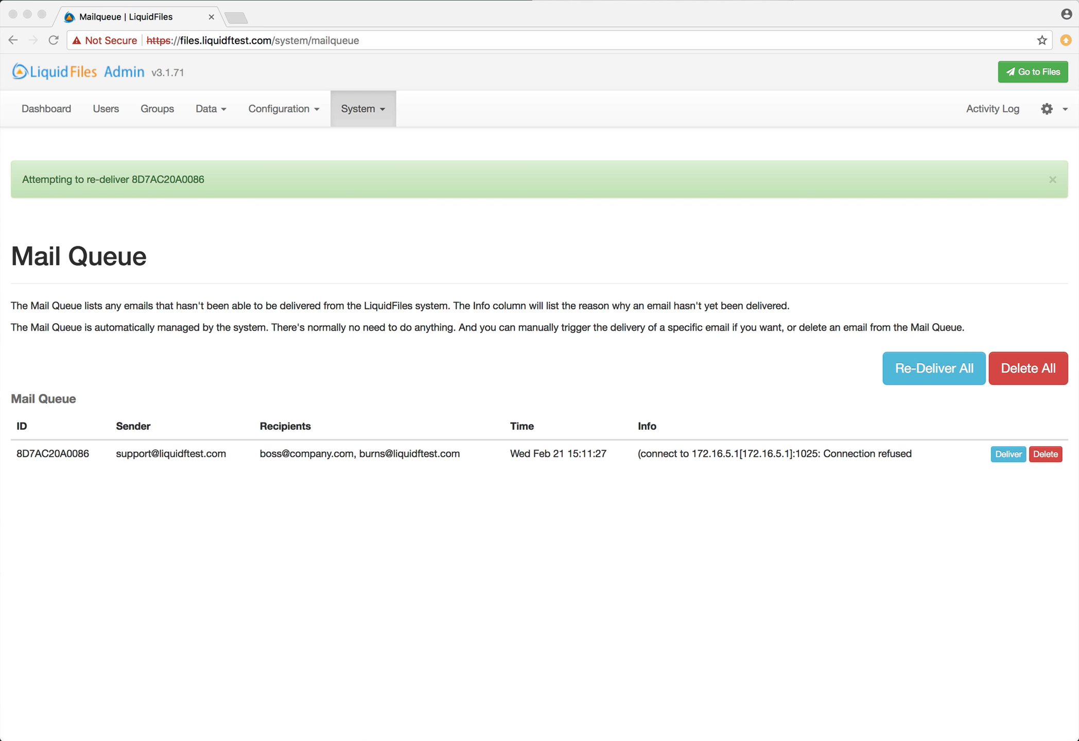
left_click(845, 677)
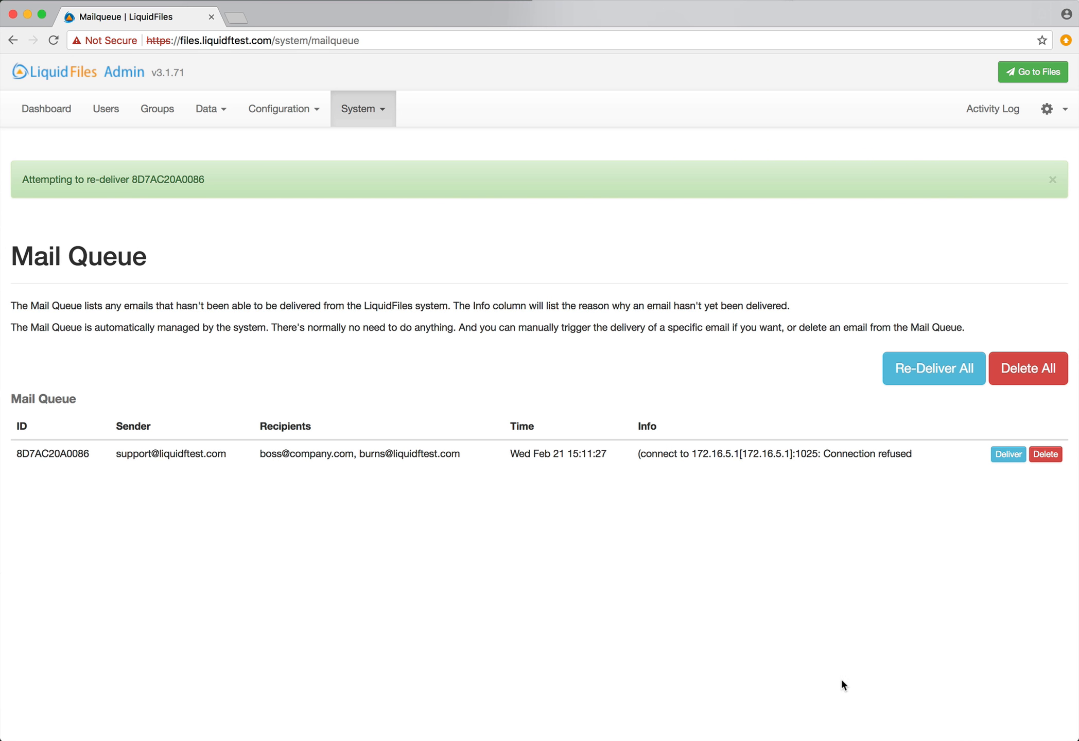
left_click(878, 309)
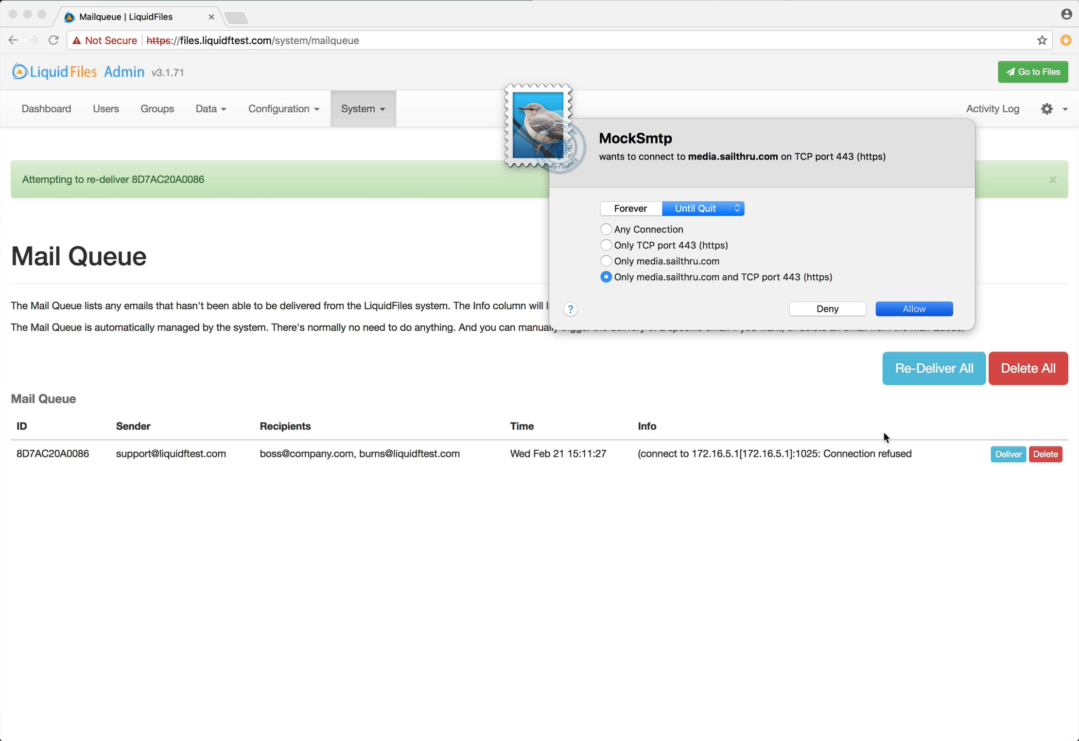
left_click(1008, 454)
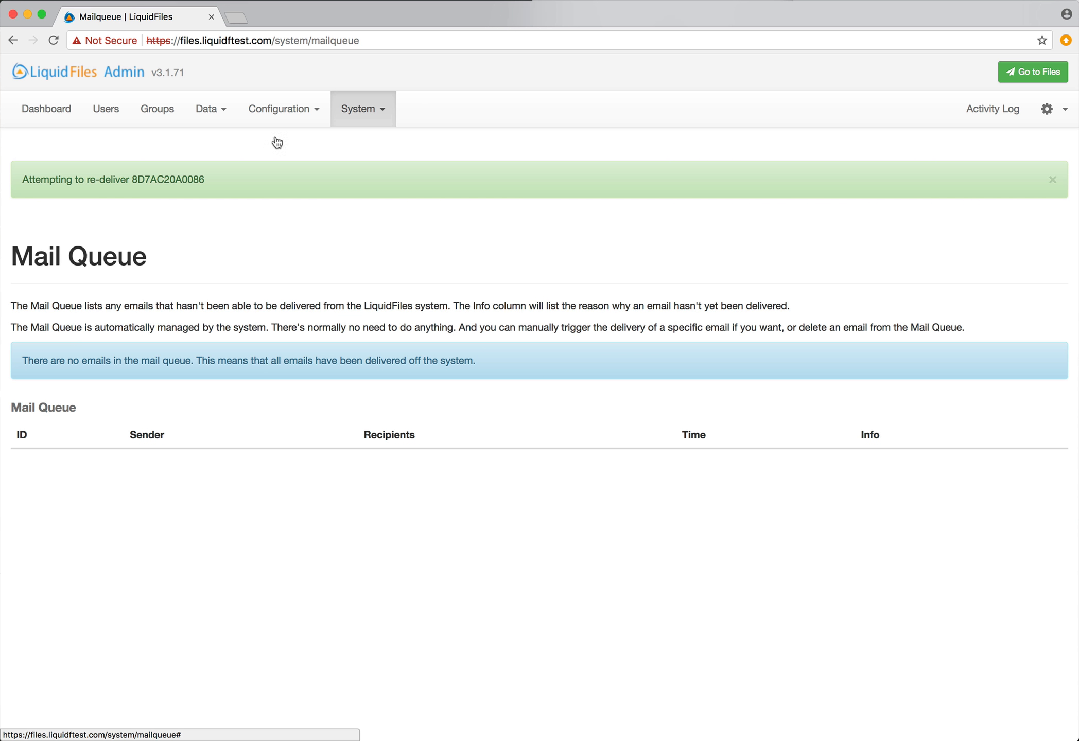
Open the Sysadmins group's Message Settings and review its recipient access options
left_click(159, 111)
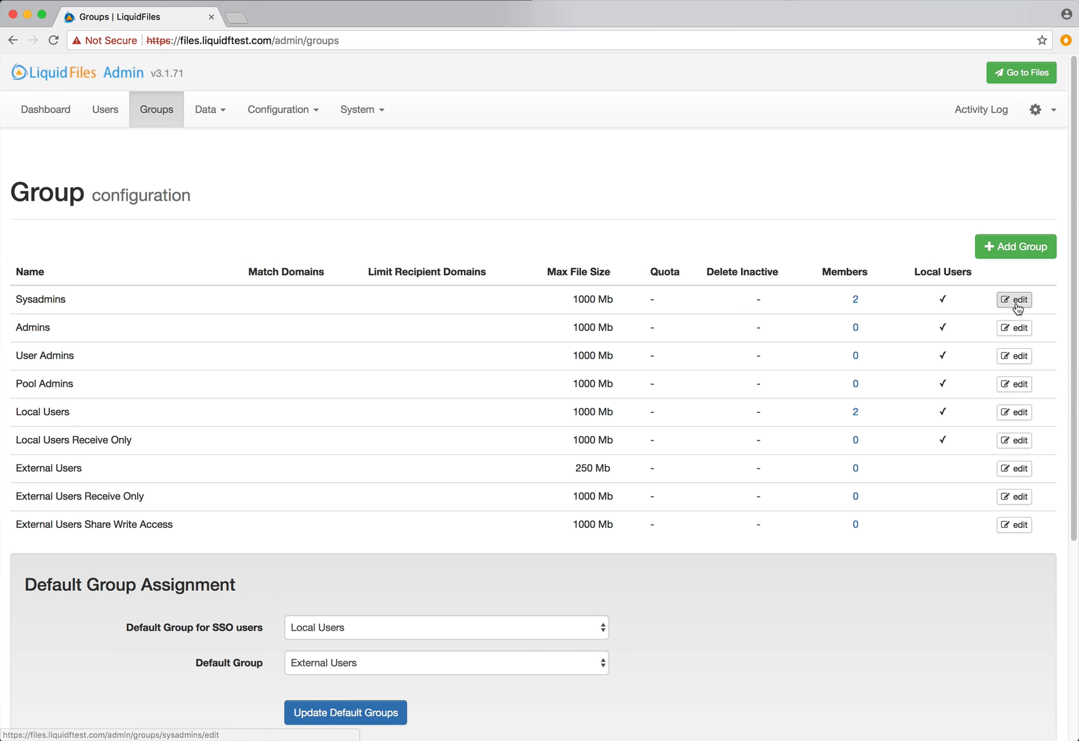
left_click(1014, 304)
left_click(443, 250)
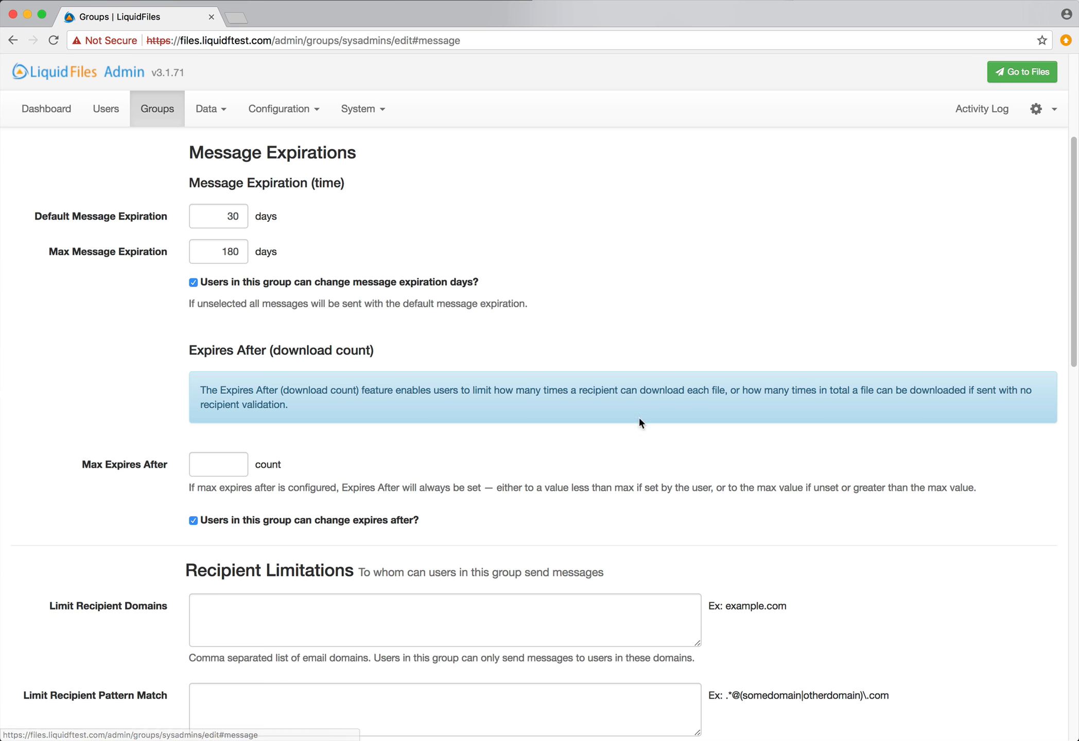
scroll(655, 405, "down", 15)
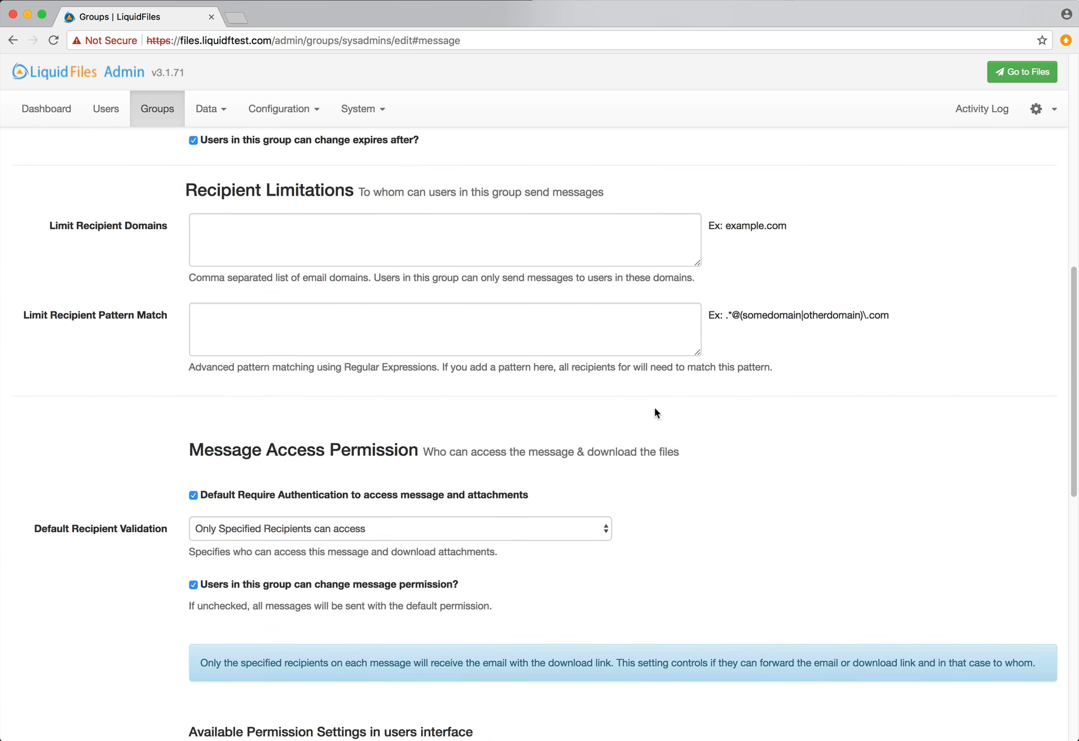
scroll(654, 407, "up", 2)
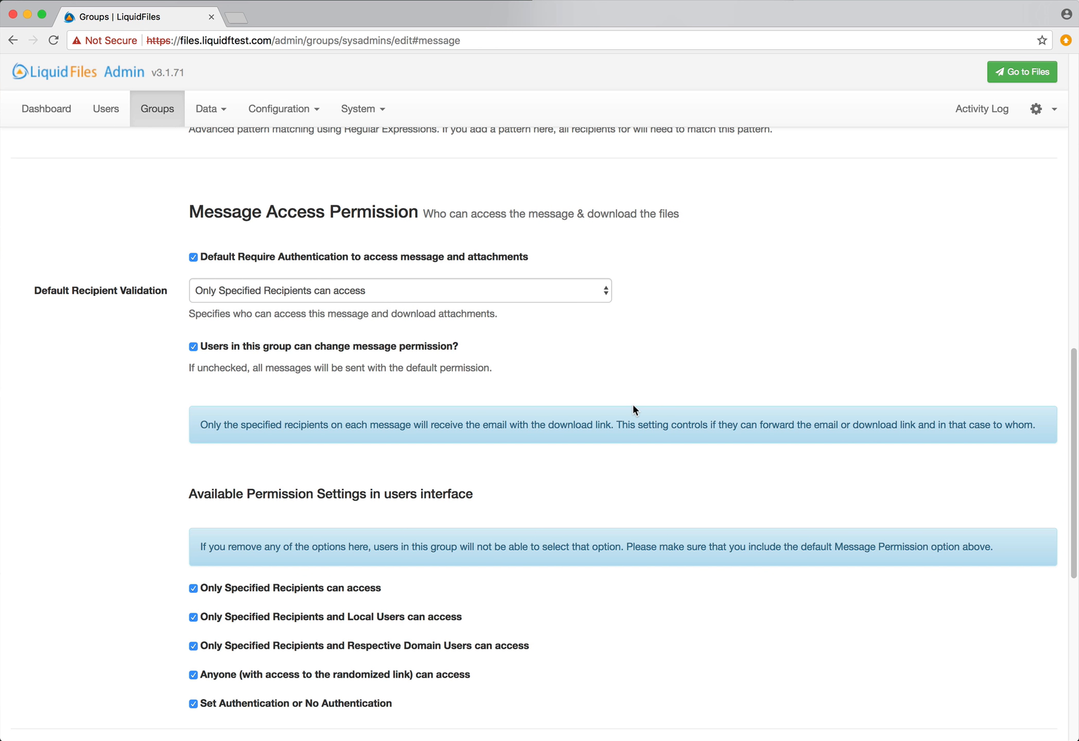
scroll(638, 404, "down", 5)
scroll(636, 407, "down", 3)
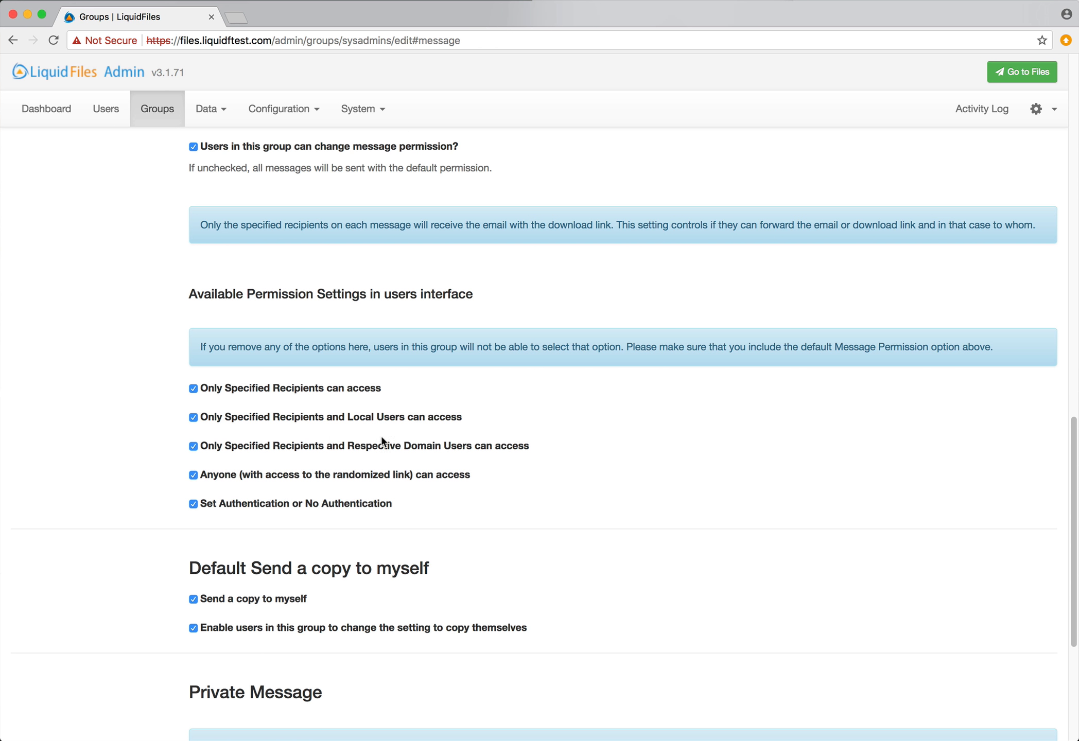
scroll(557, 442, "up", 1)
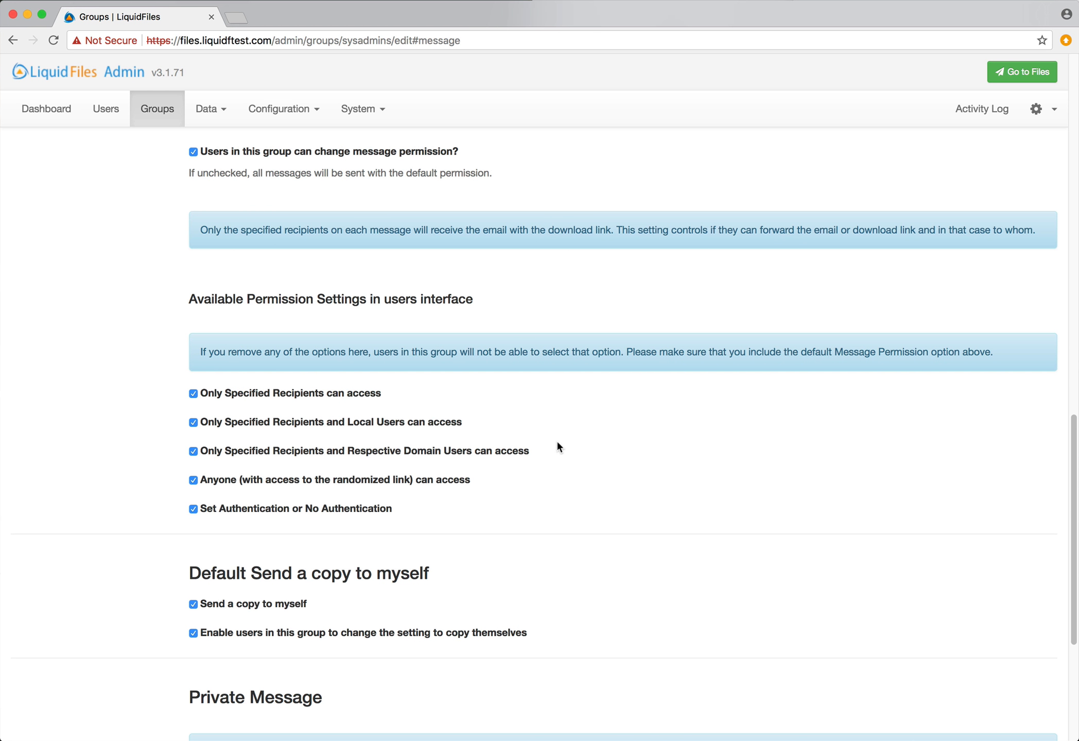
Toggle Respective Domain Users access off and back on, leaving every access option allowed
left_click(444, 452)
left_click(493, 451)
scroll(525, 466, "up", 15)
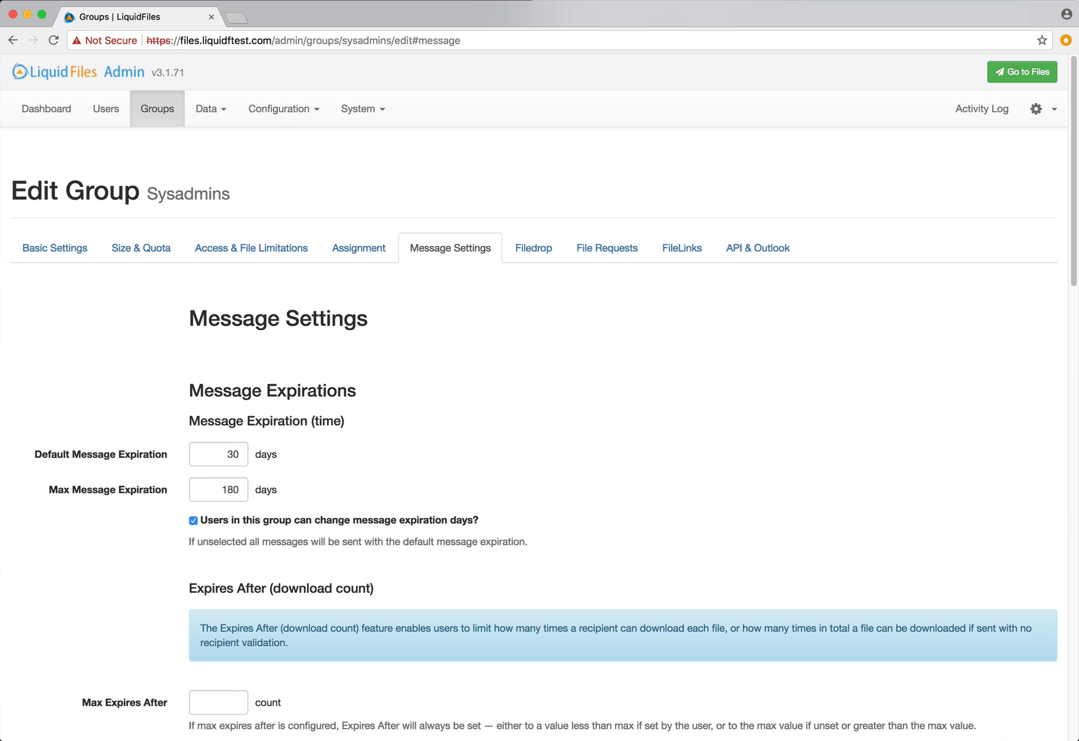
key("super+Tab")
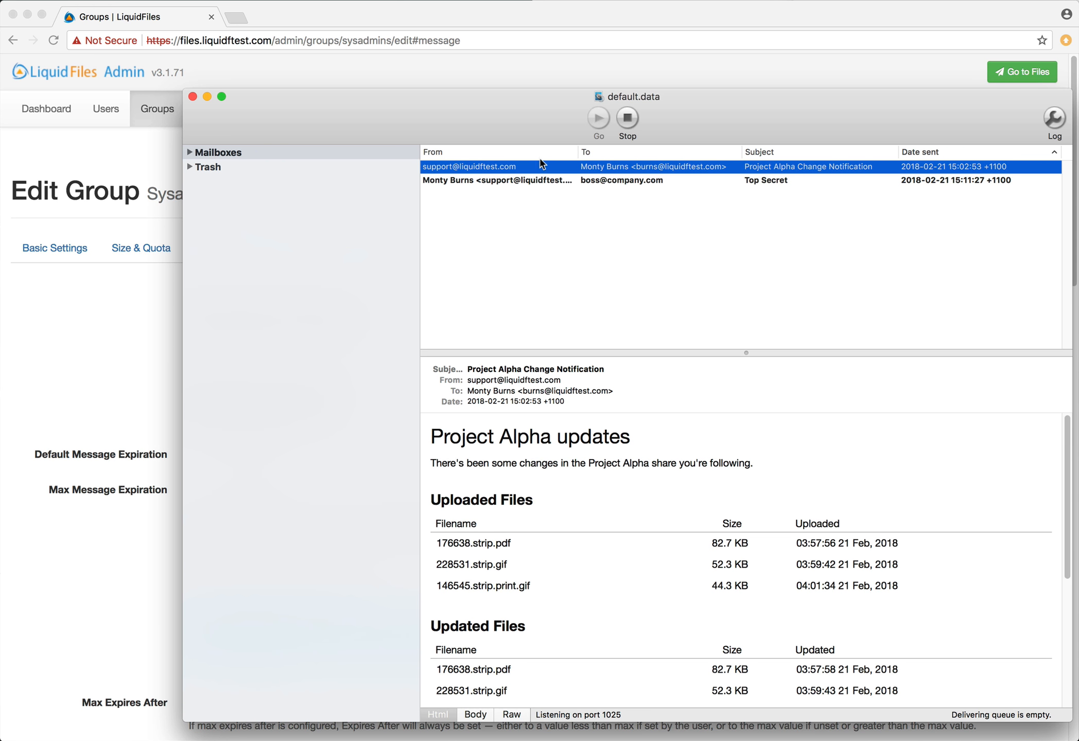
Open the Top Secret email and select its private message link
left_click(536, 180)
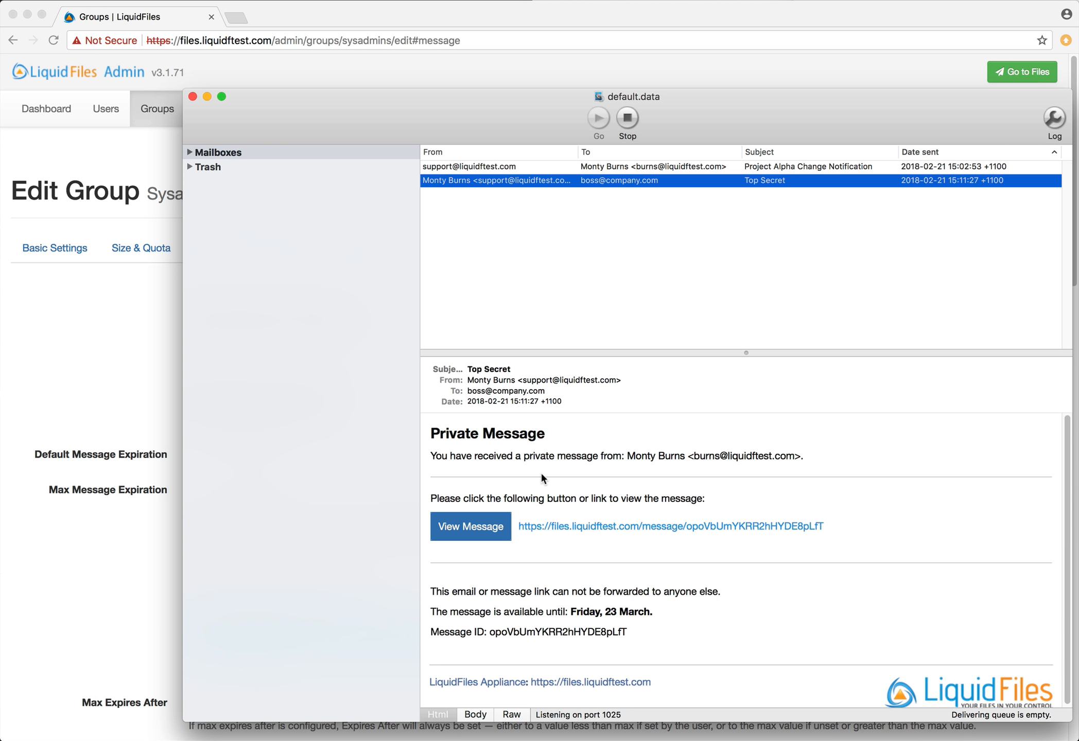
left_click_drag(824, 526, 515, 526)
key("super+c")
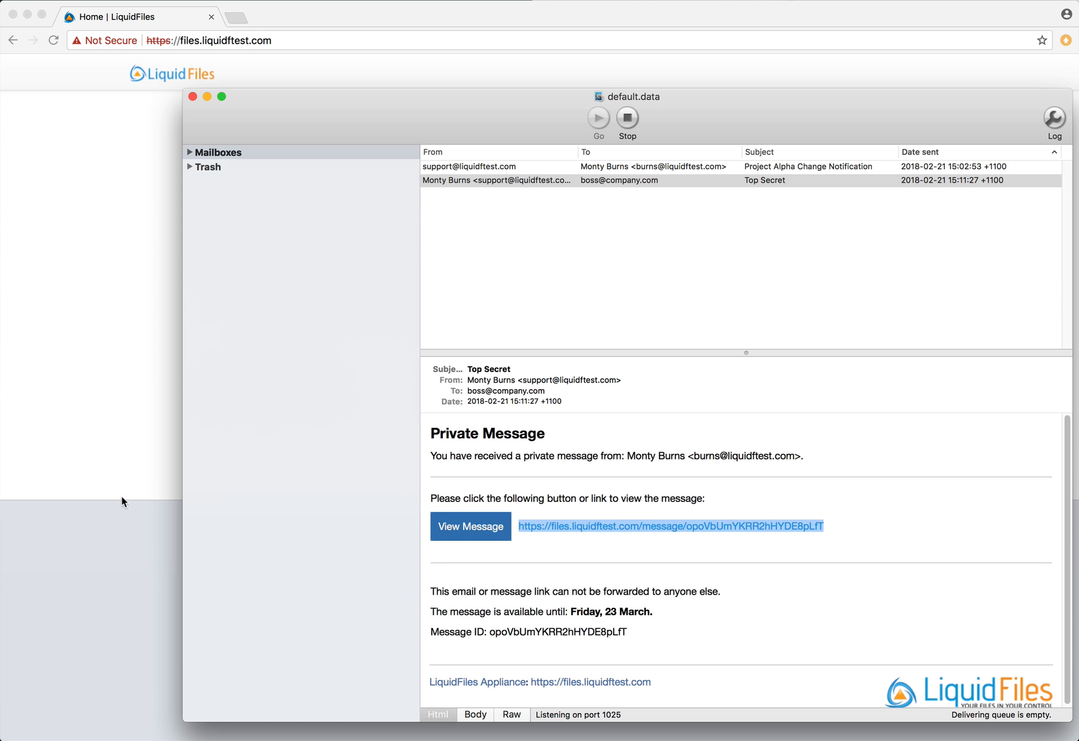
left_click(133, 466)
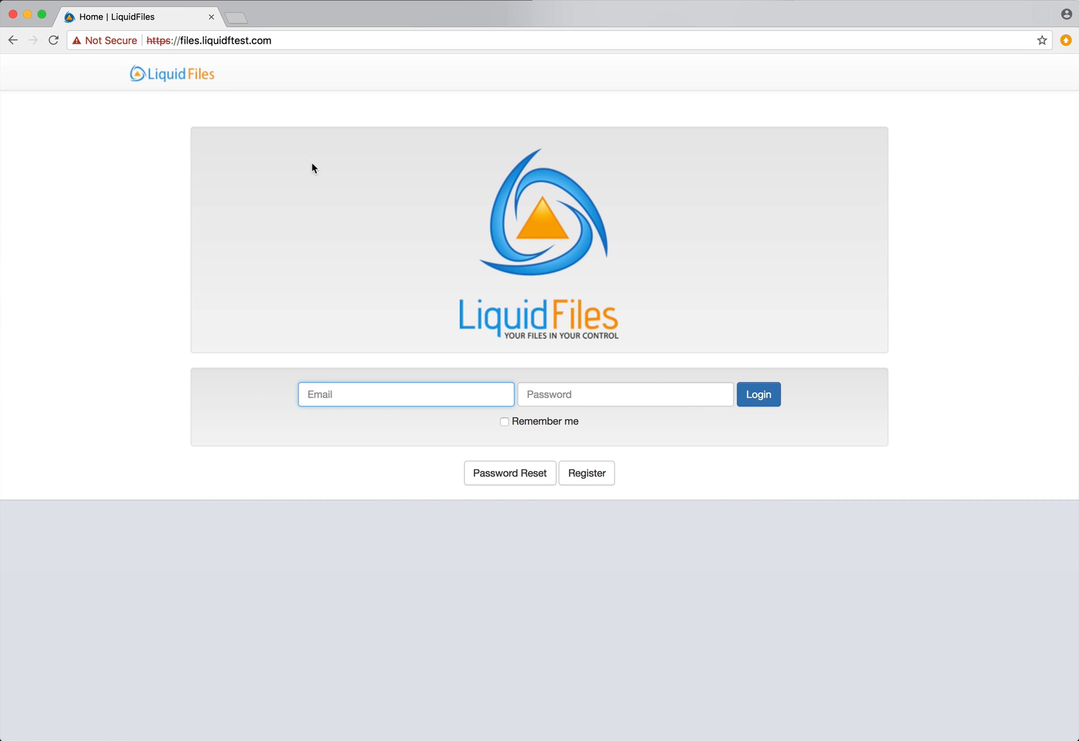
Open the copied private message link and try authorizing with the secretary's address, which is refused
left_click(341, 40)
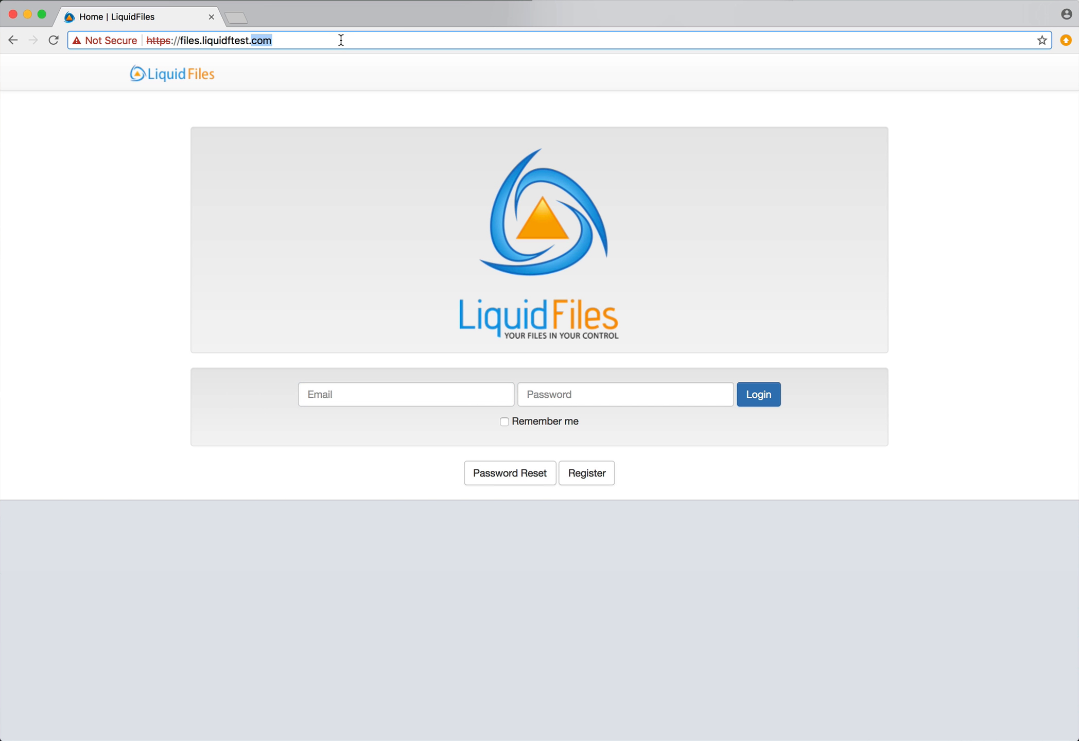
key("super+v")
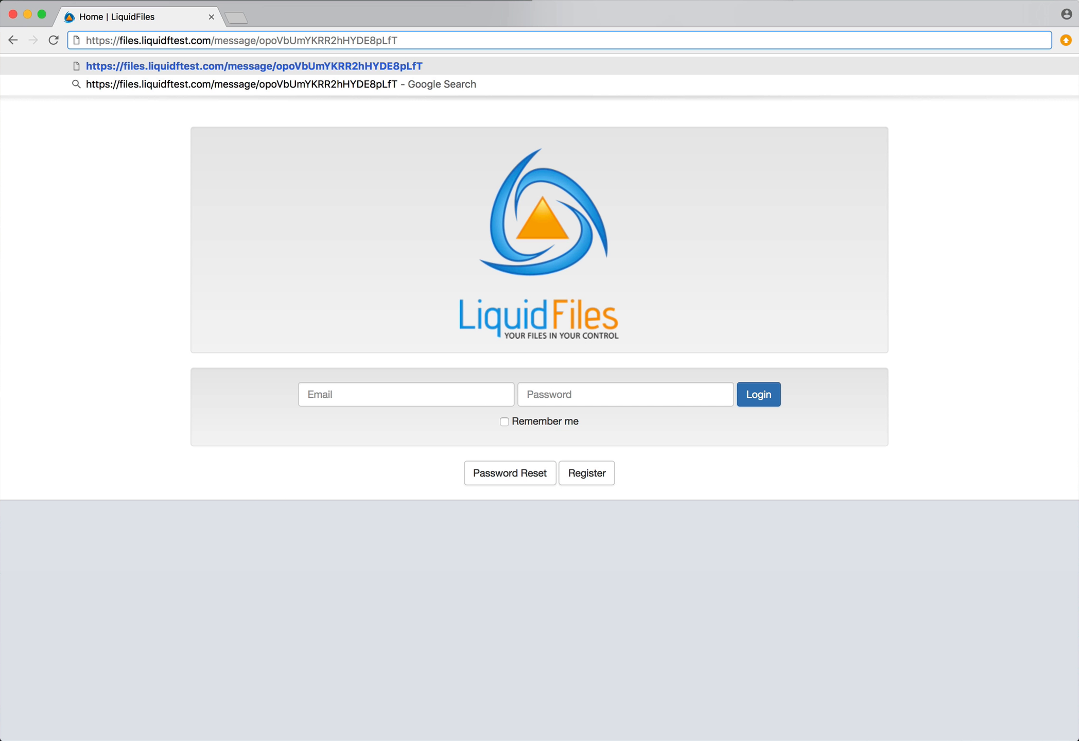
key("Return")
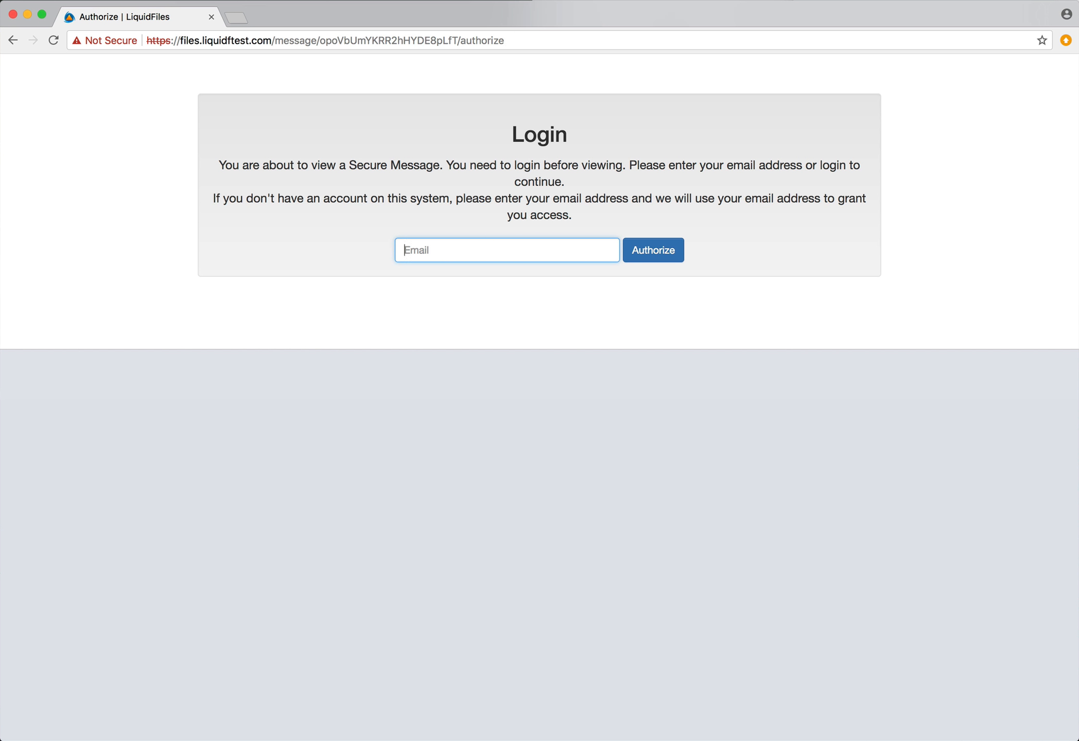
type("secretra")
key("BackSpace")
key("BackSpace")
type("ary@company.com")
key("Return")
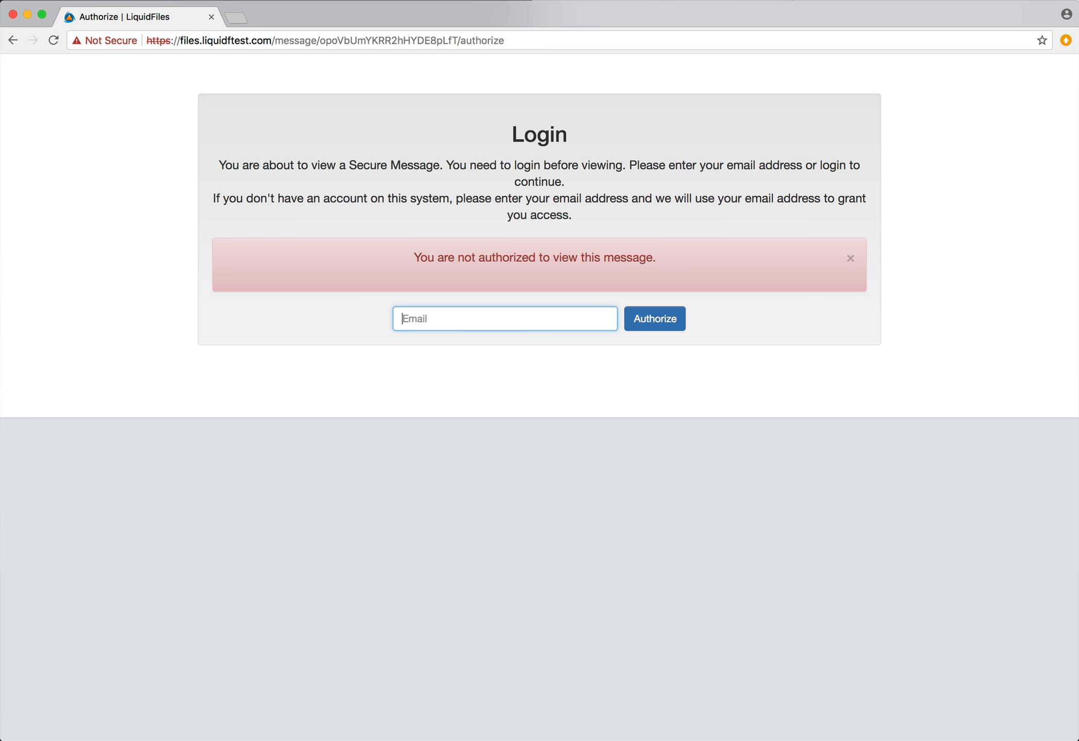
Authorize with the boss's address to trigger a validation email, then return to the home page
type("boss@company.com")
key("Return")
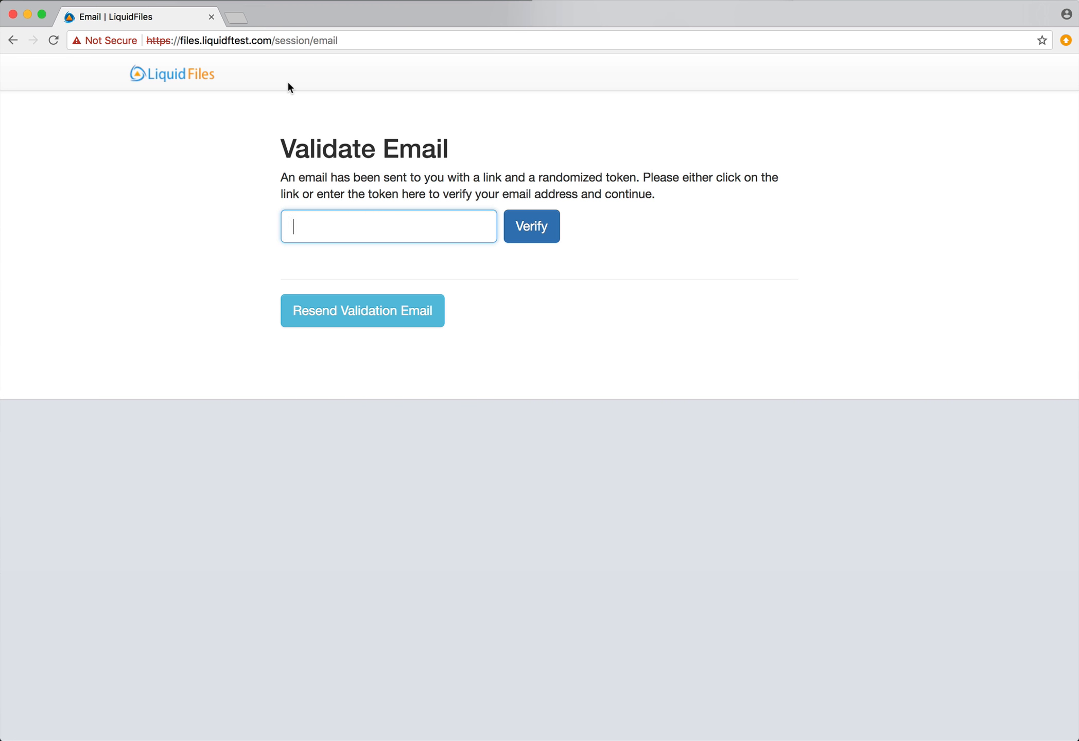
left_click(192, 75)
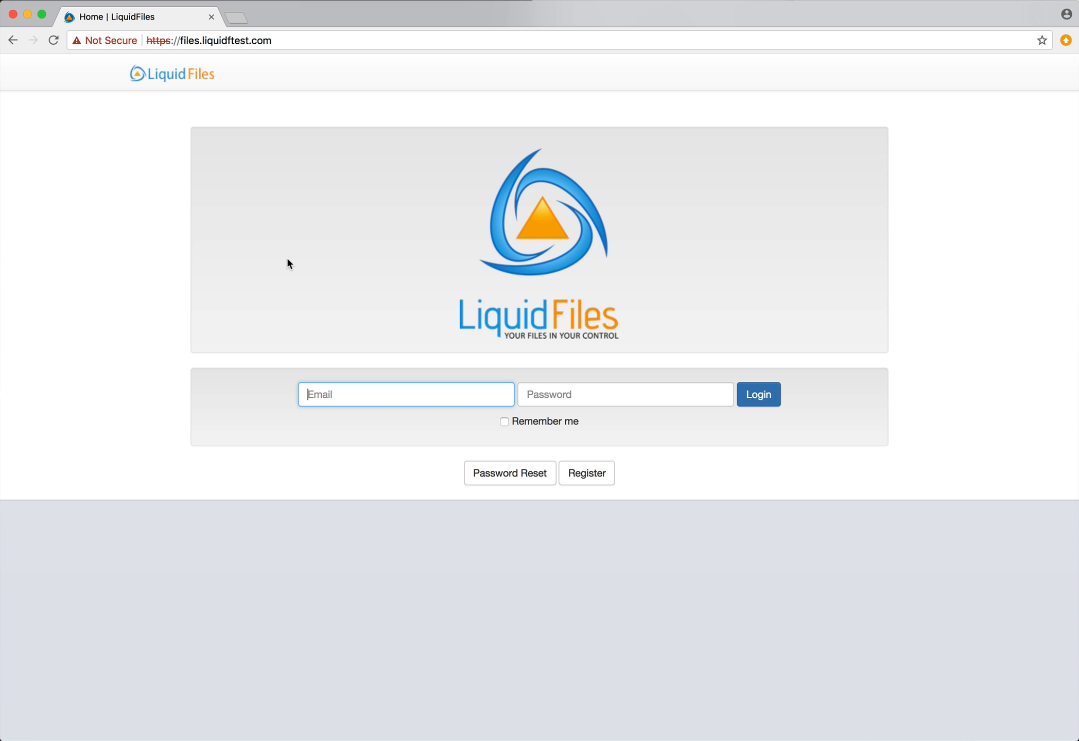
Log in to LiquidFiles with the account's email address and password
key("Tab")
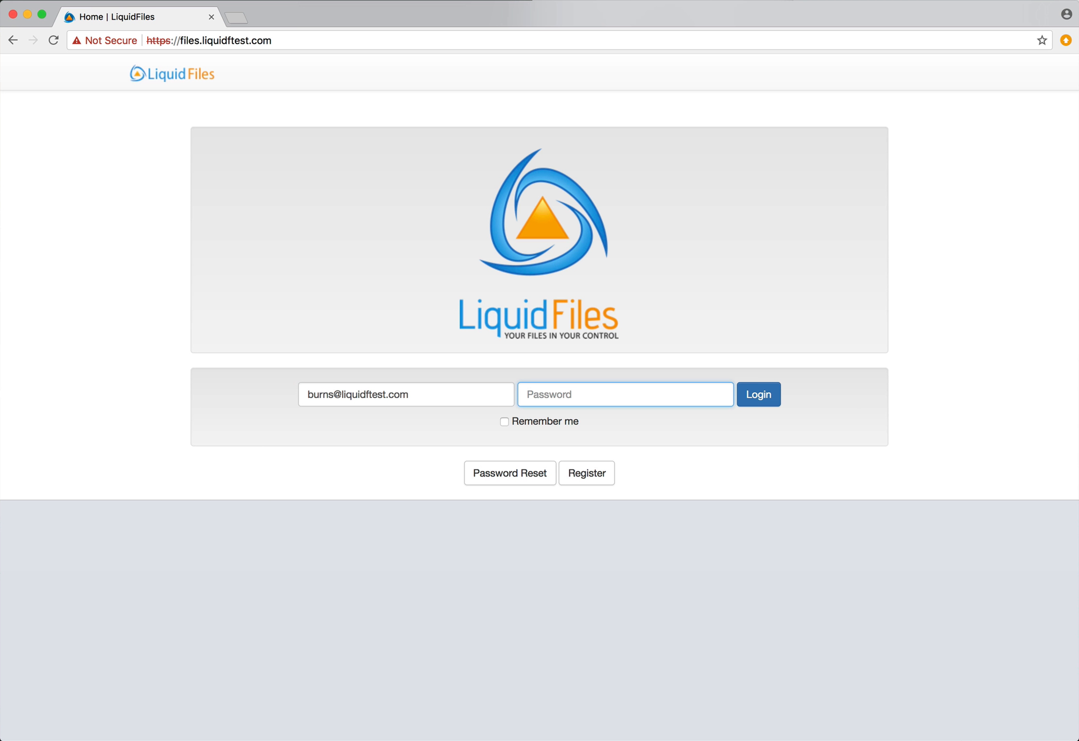
type("••••••••")
key("Return")
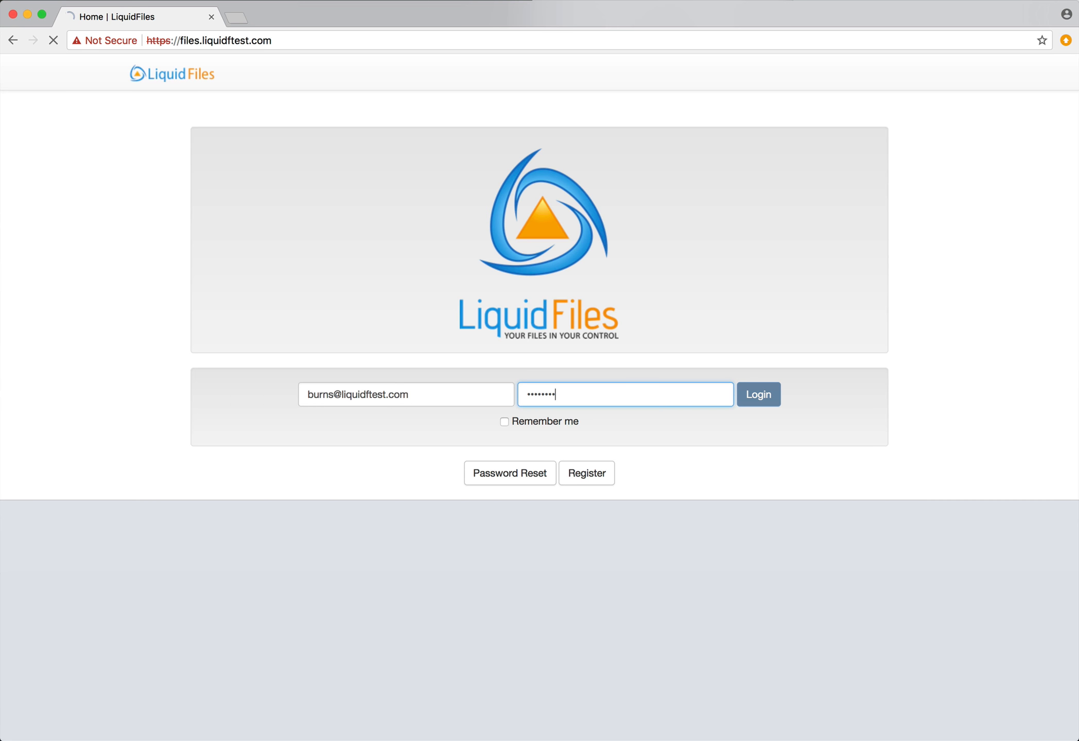
Set Access Restriction to Respective Domain Users and add the boss as recipient
left_click(803, 243)
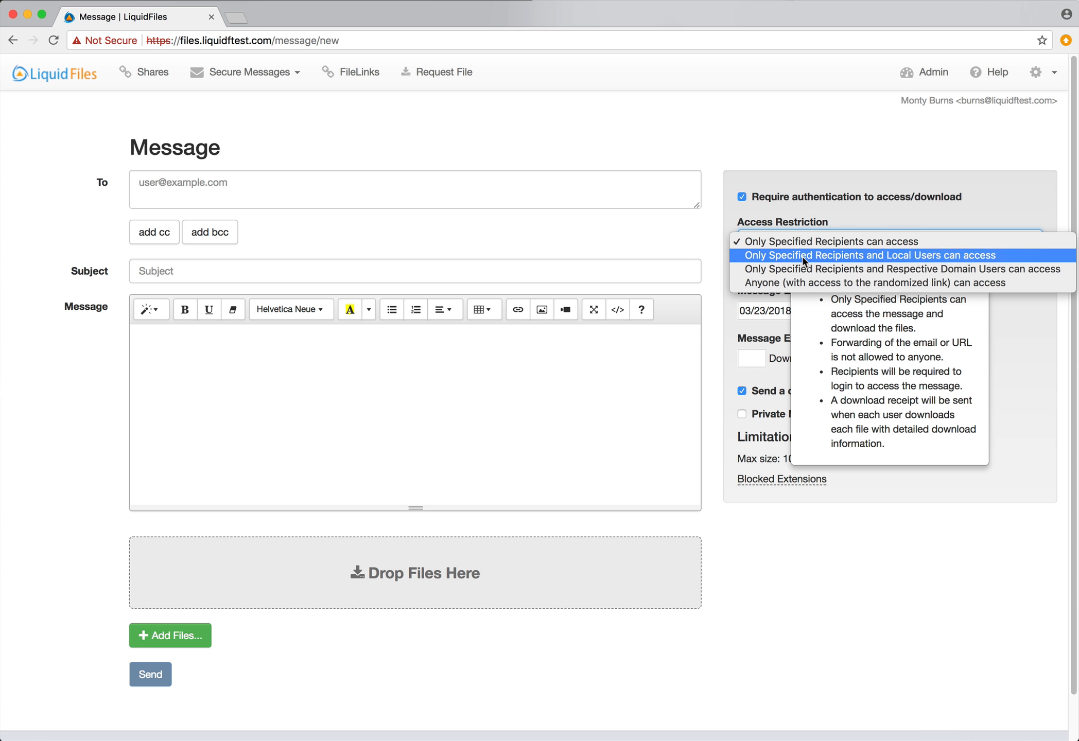
left_click(803, 267)
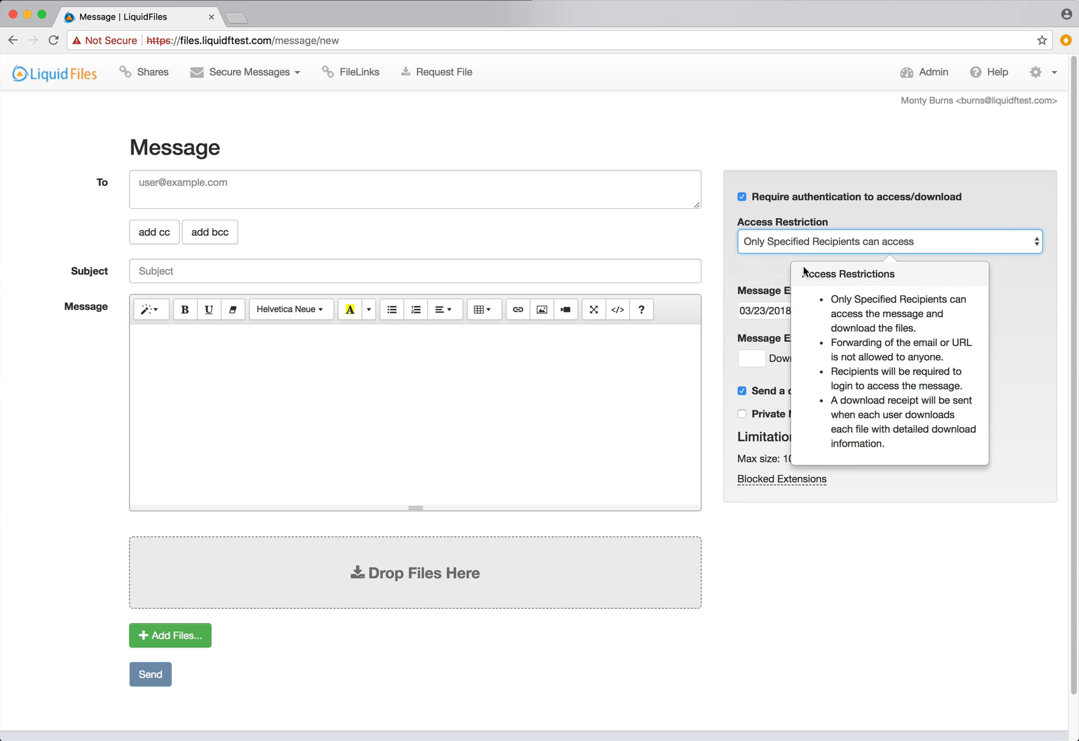
left_click(381, 188)
type("boss@")
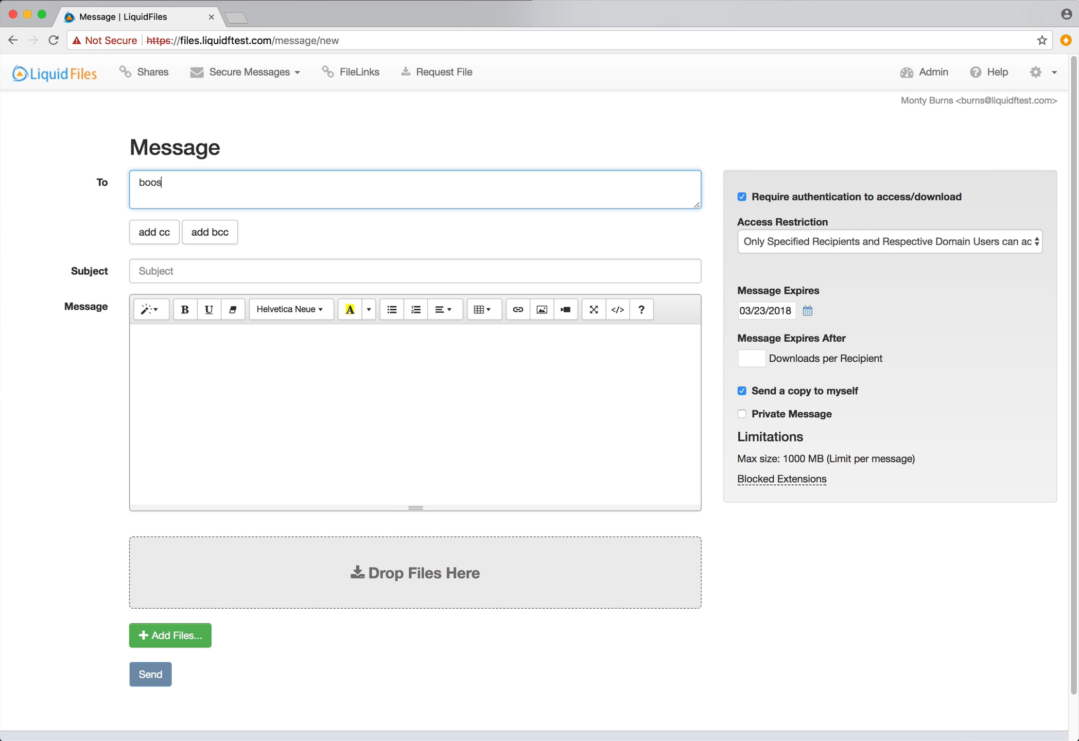
type("comp")
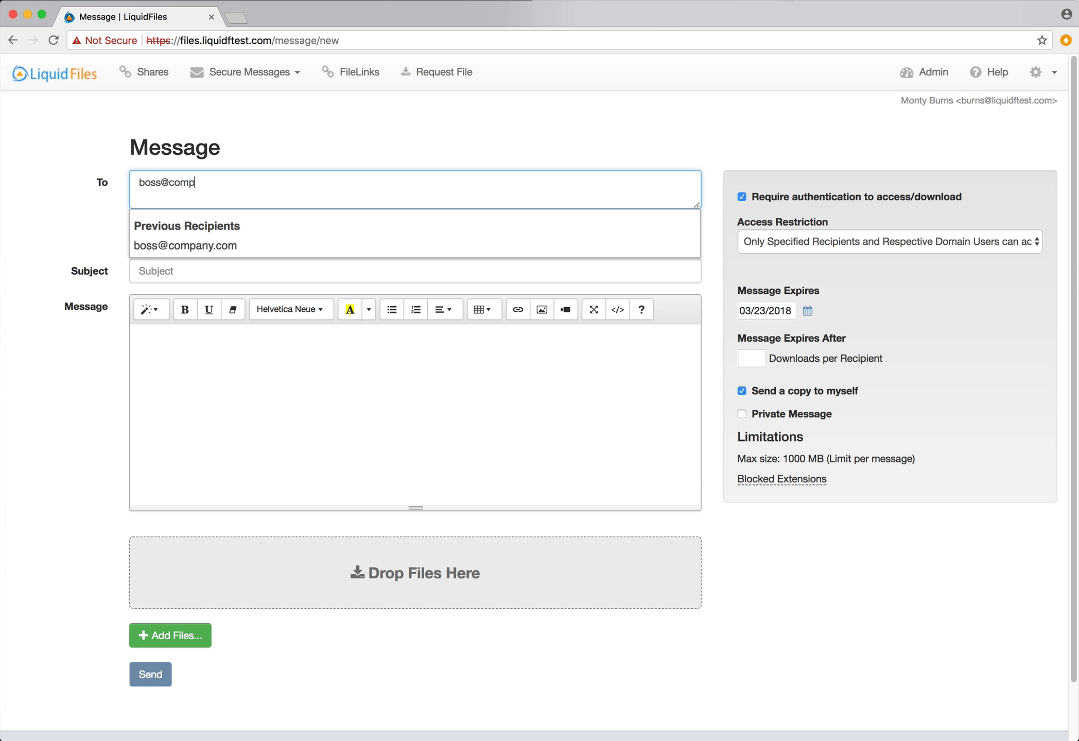
key("Down")
key("Return")
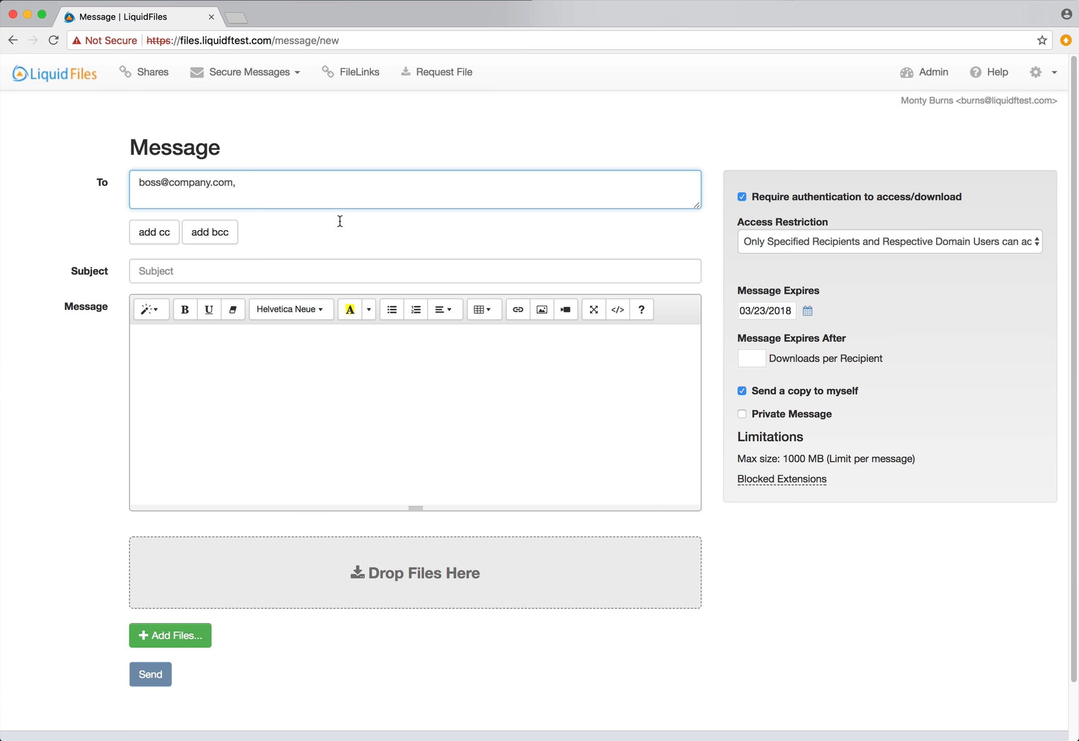
Enter subject 'Top Secret' and body 'Top Secret Message', mark it private, and send
left_click(330, 274)
type("ST")
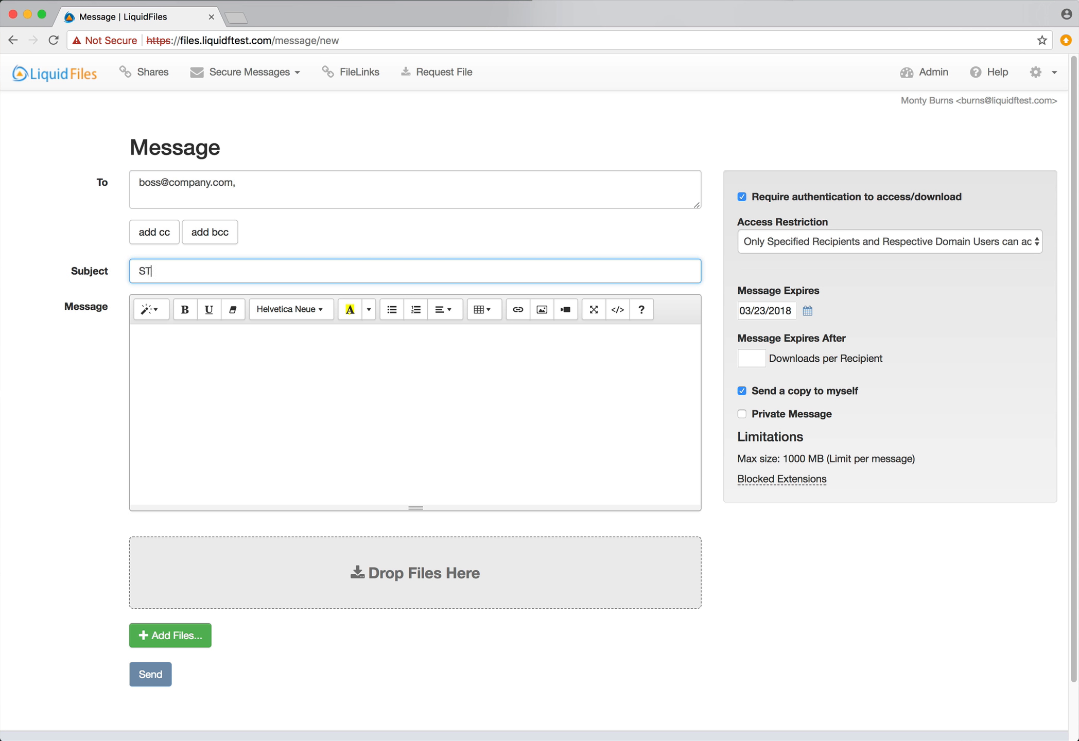
key("BackSpace")
key("BackSpace")
type("Top Secret")
left_click(301, 340)
type("Top ")
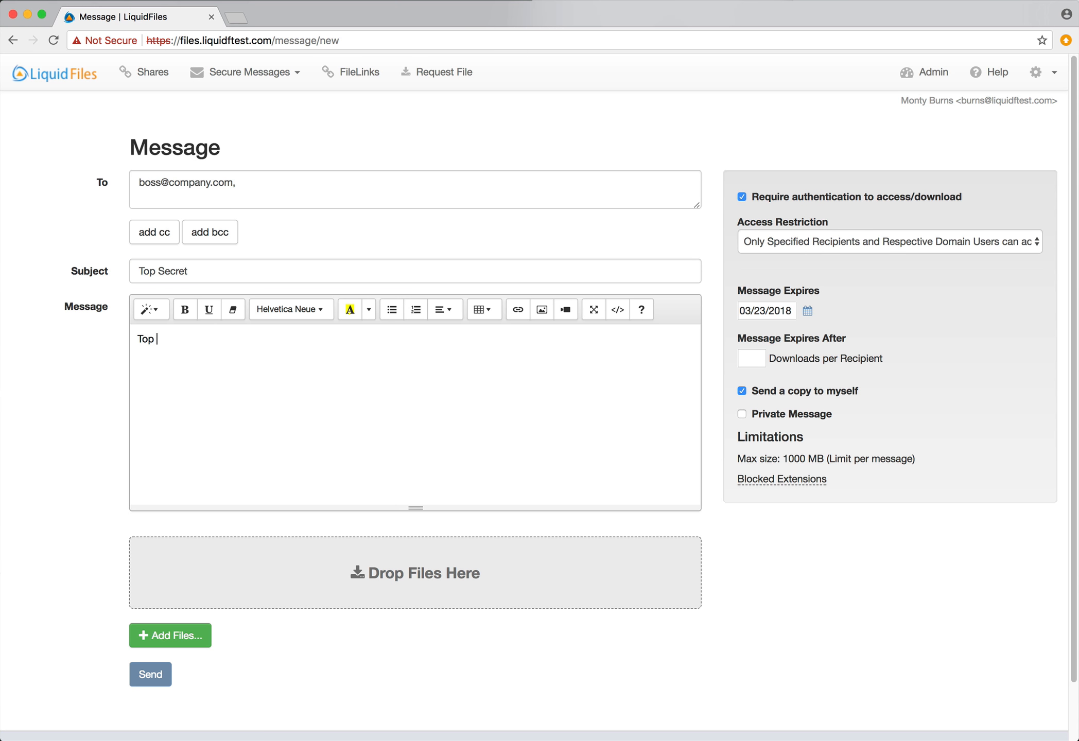
type("Secret Message")
left_click(779, 415)
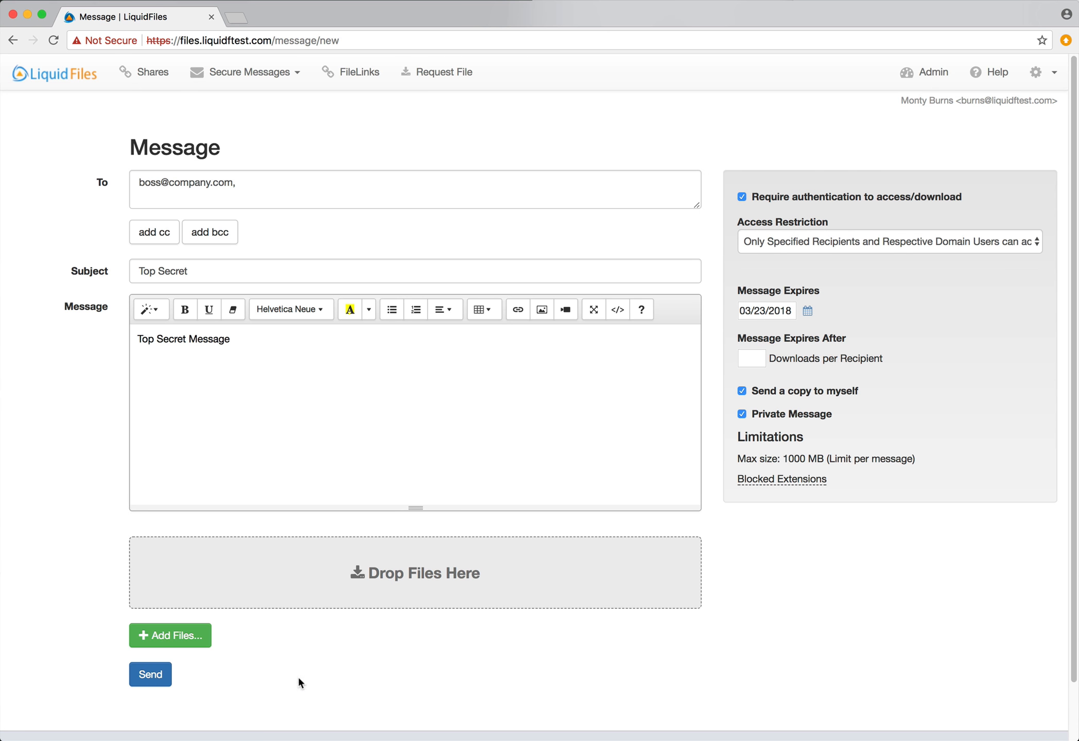
left_click(146, 674)
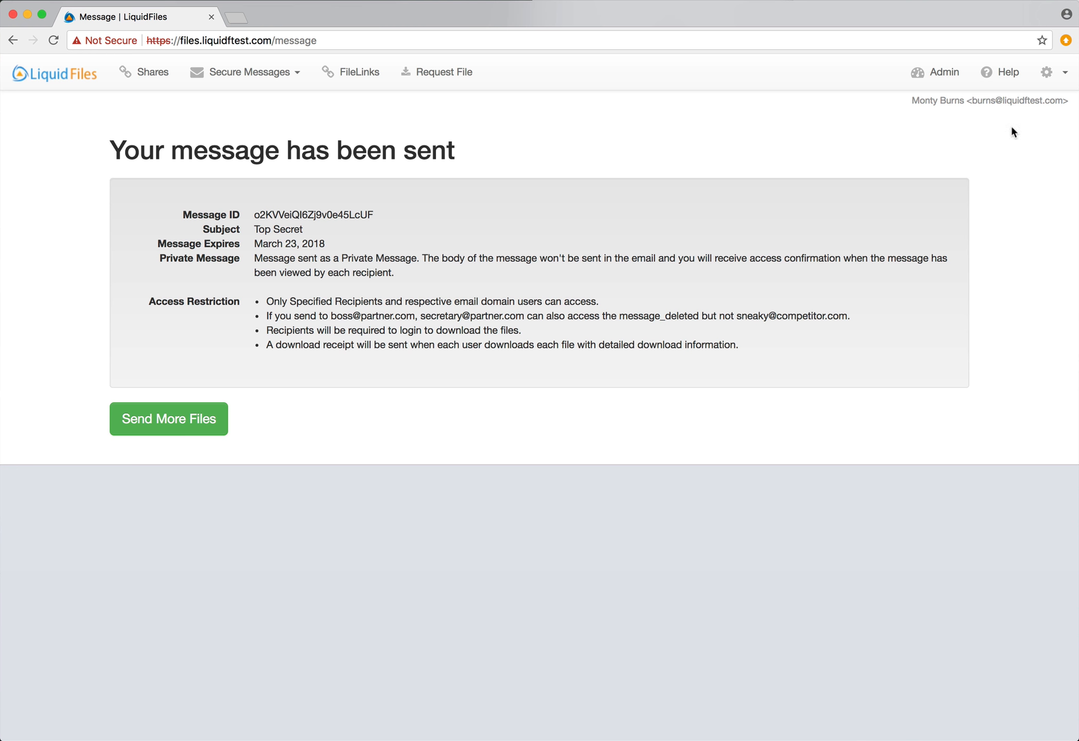
Log out of LiquidFiles and switch to the mail viewer
left_click(1054, 74)
left_click(1034, 127)
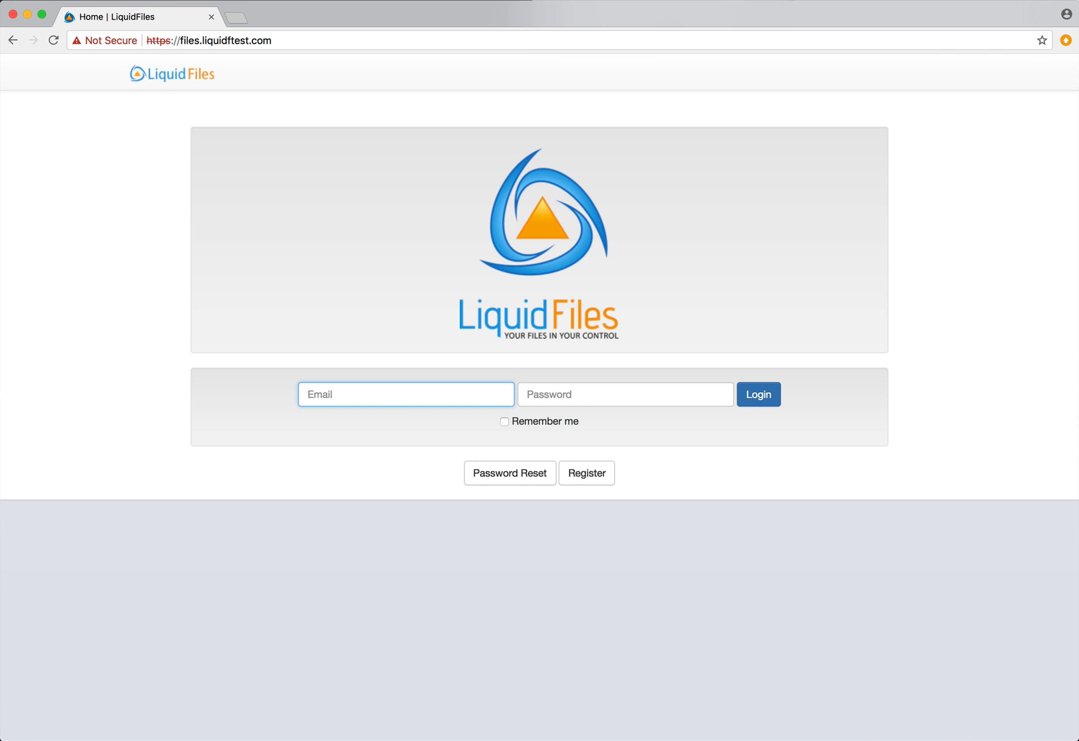
key("super+Tab")
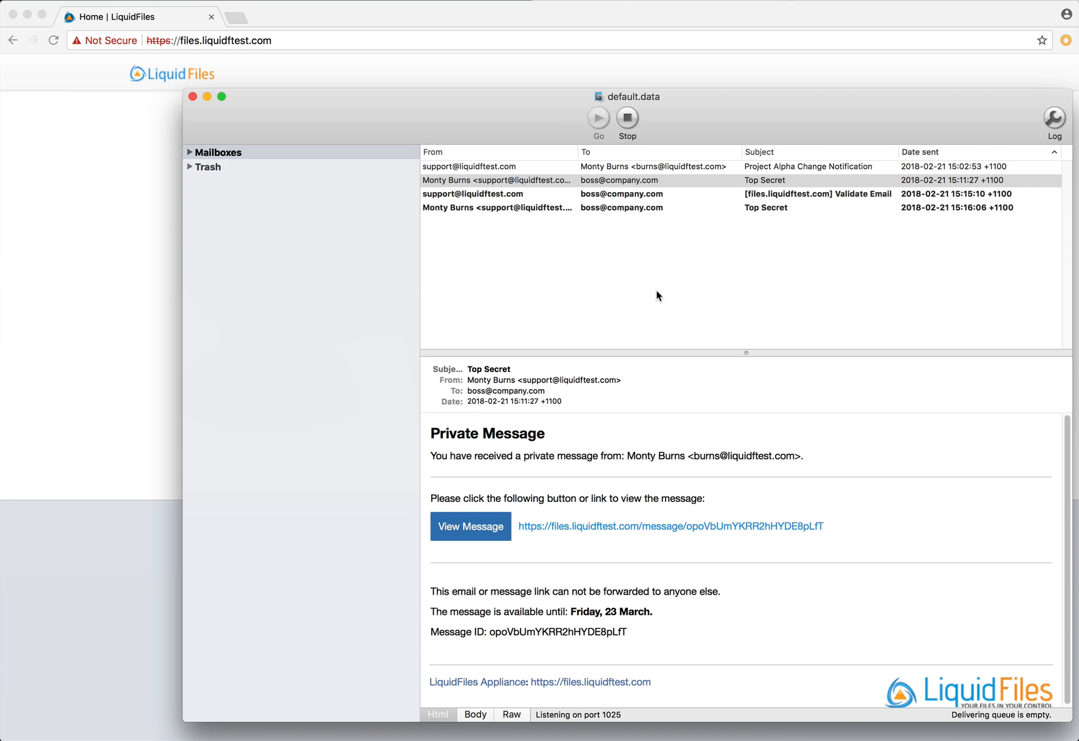
Copy the message link from the newest Top Secret email and return to the LiquidFiles browser
left_click(694, 193)
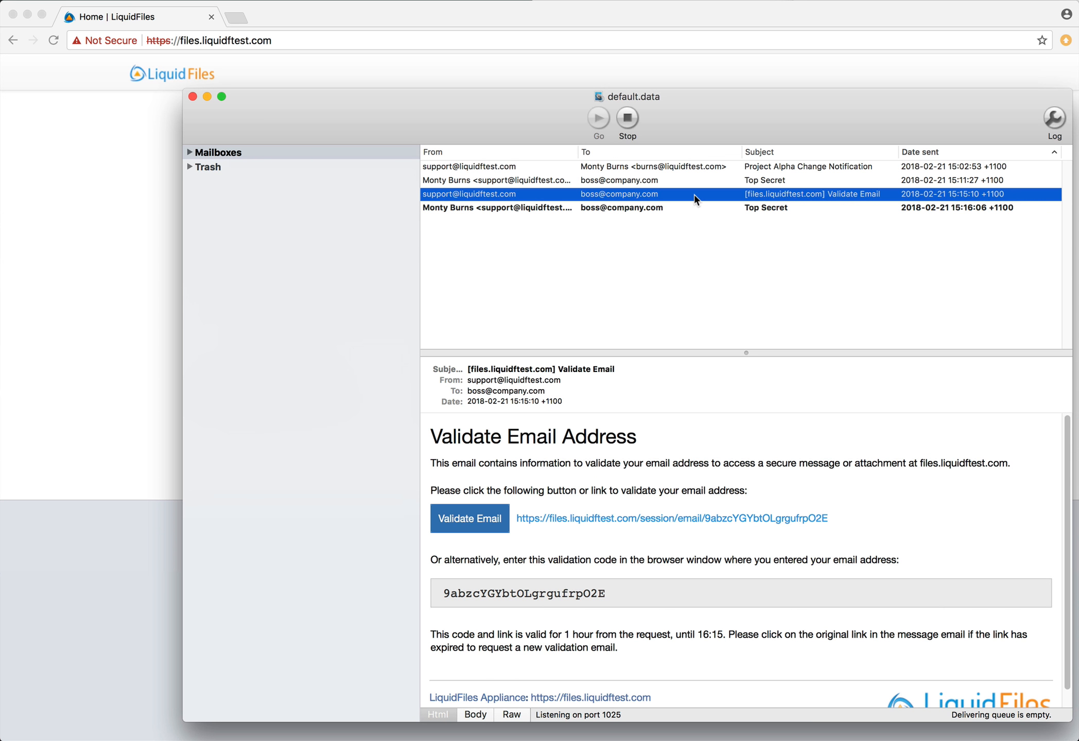
key("Down")
left_click(693, 194)
key("Down")
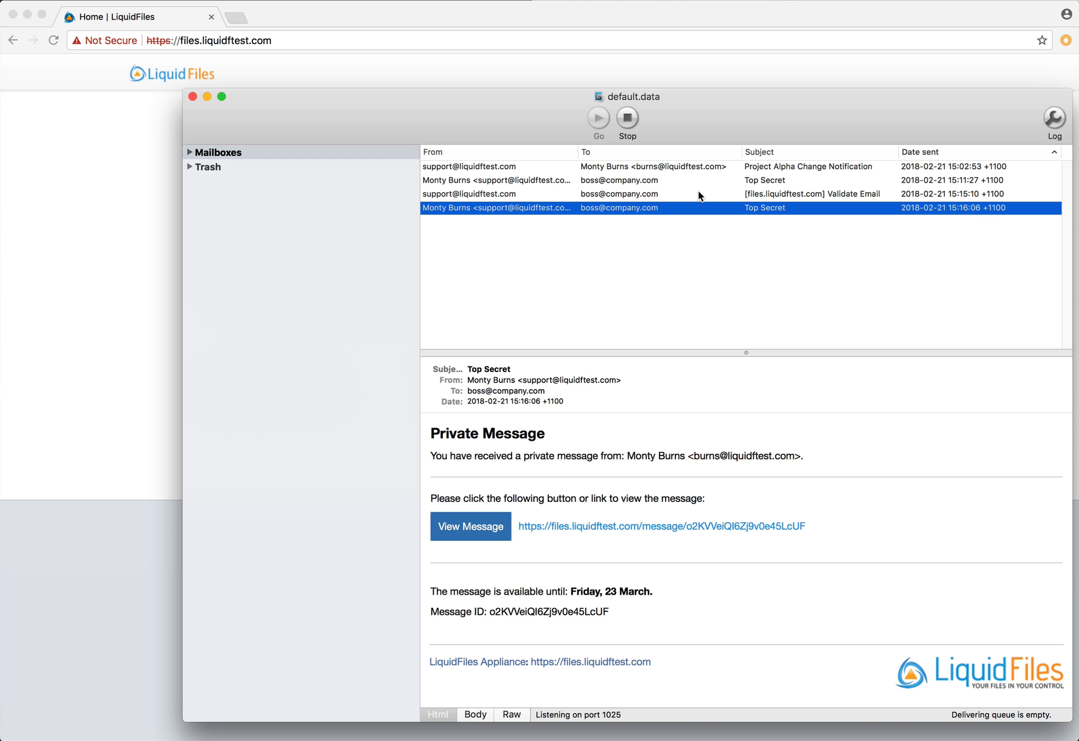
left_click_drag(808, 535, 515, 528)
key("super+c")
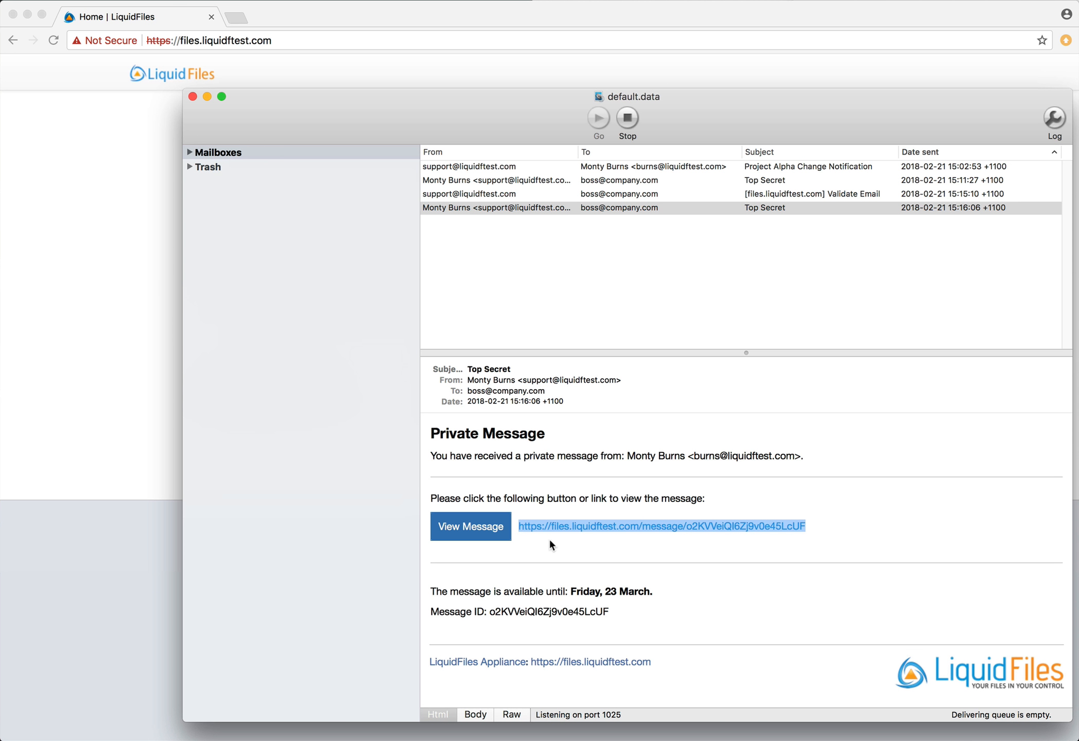
left_click(113, 507)
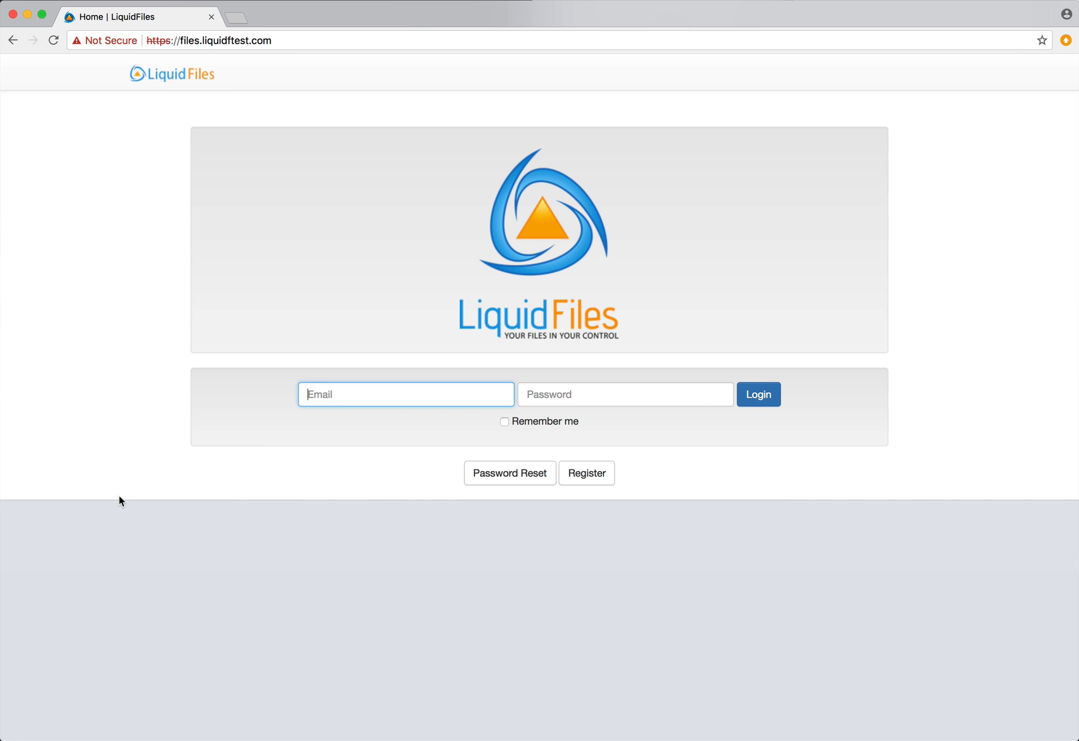
Open the copied message link and request access with the secretary's email address
left_click(313, 43)
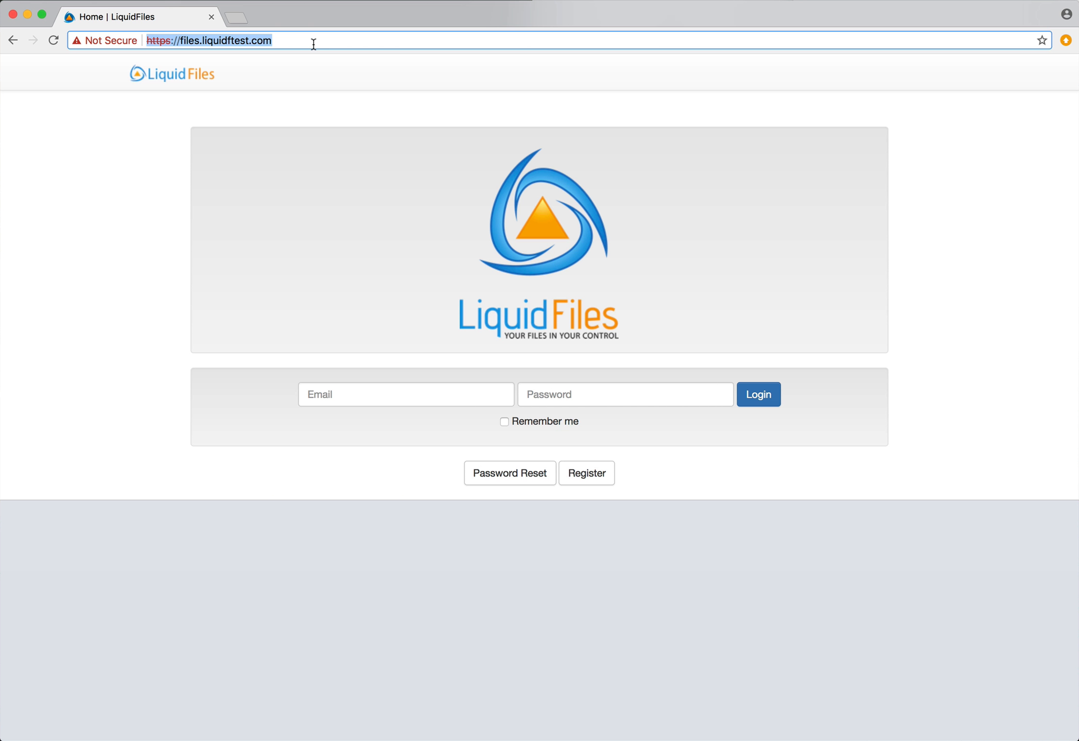
key("super+v")
key("Return")
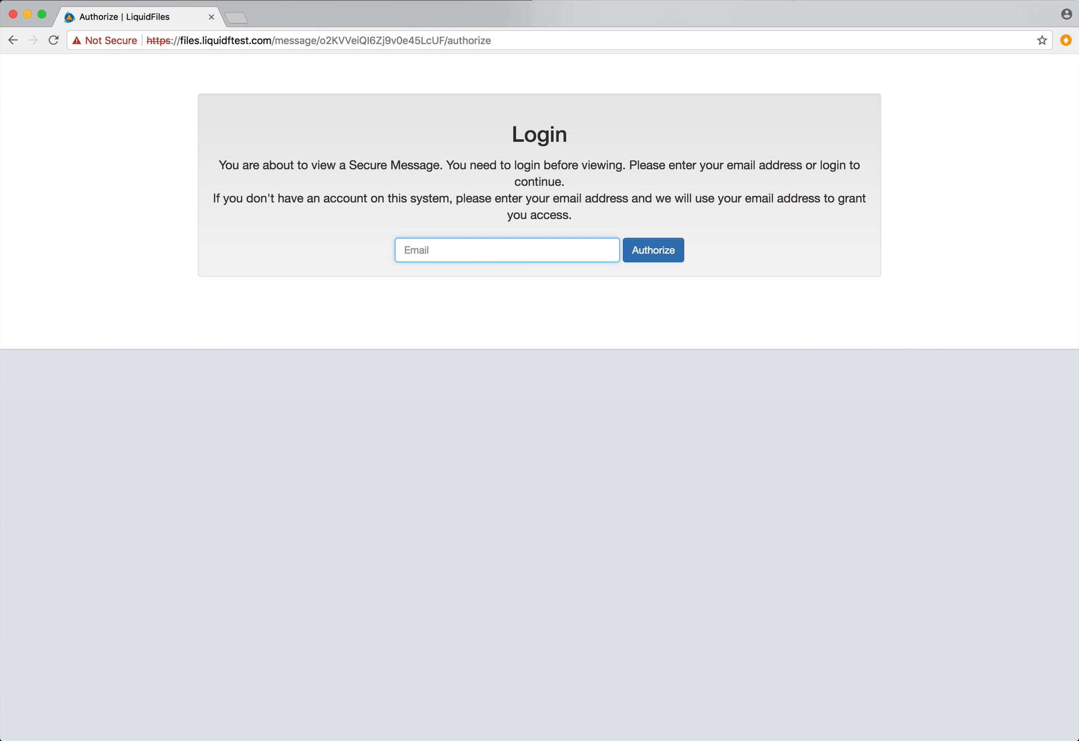
type("secretary@company.com")
key("Return")
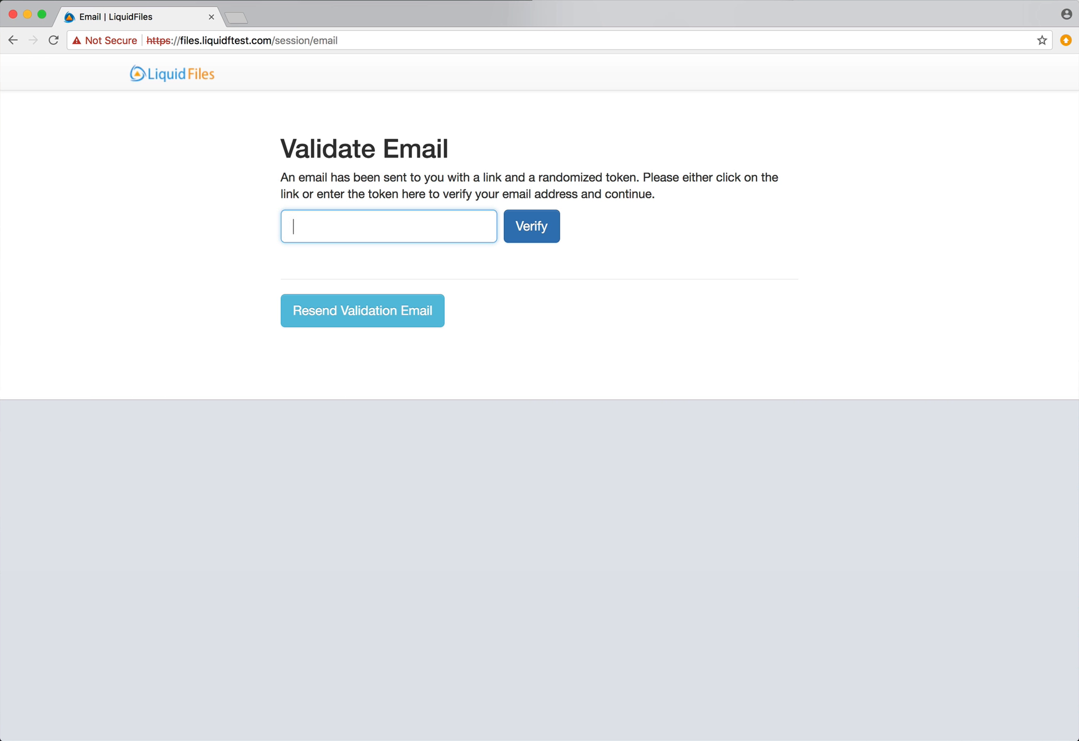
Copy the validation code from the Validate Email message in MockSMTP and return to LiquidFiles
key("super+Tab")
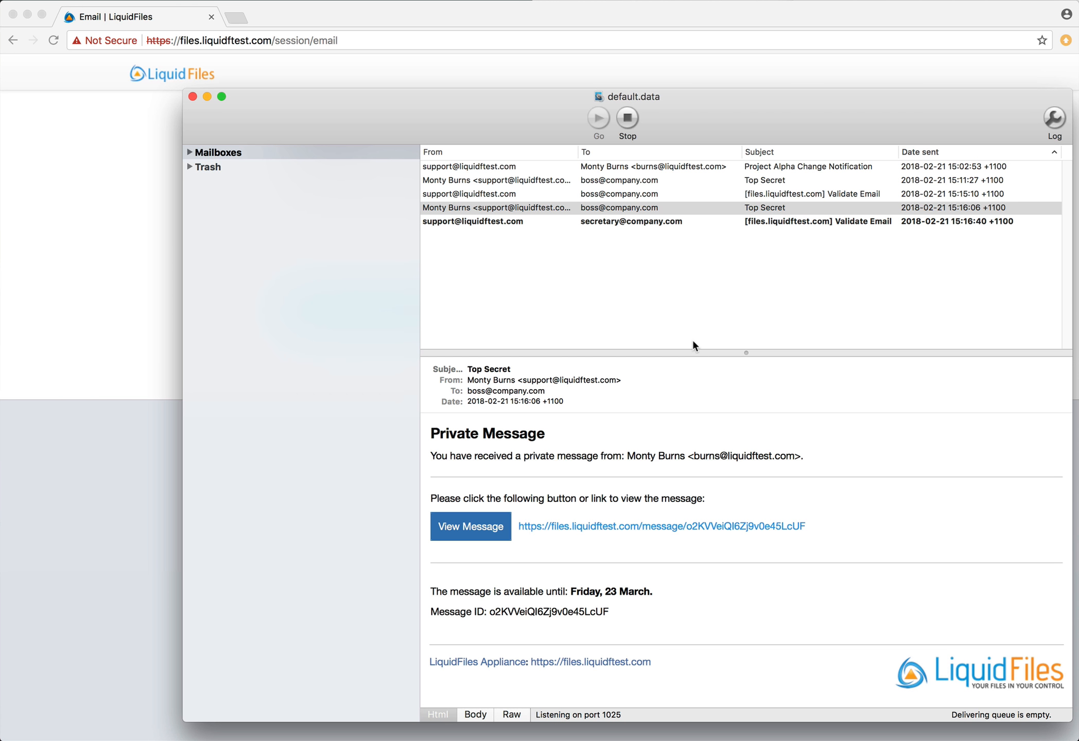
left_click(675, 221)
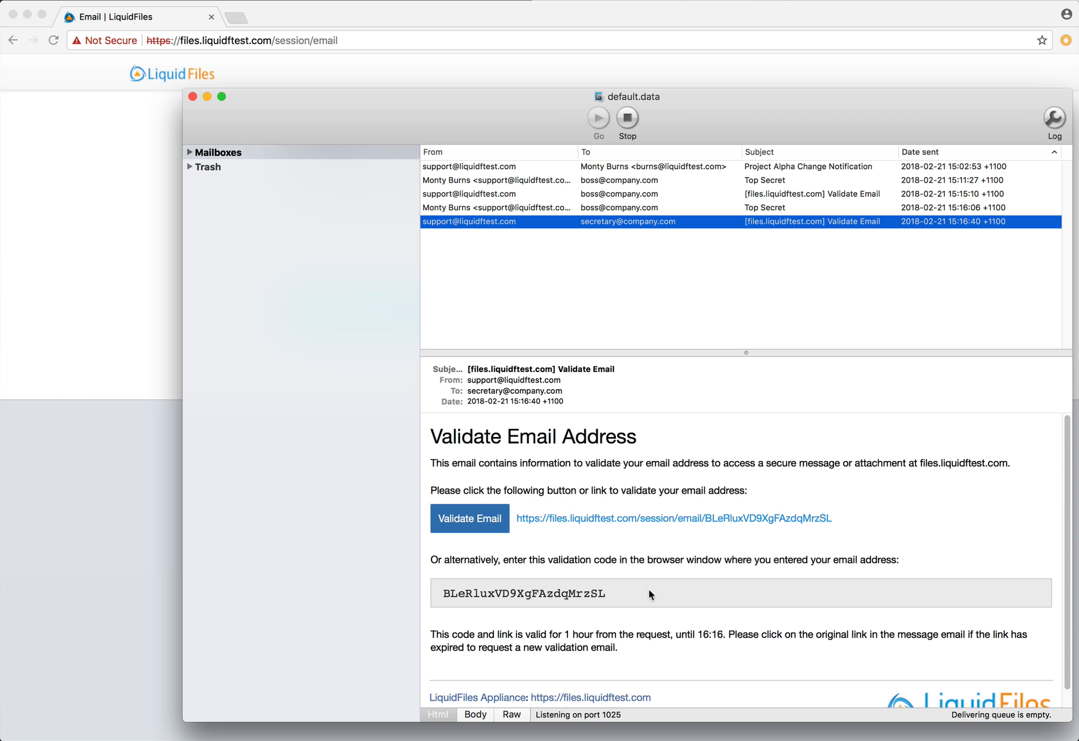
double_click(532, 593)
key("super+c")
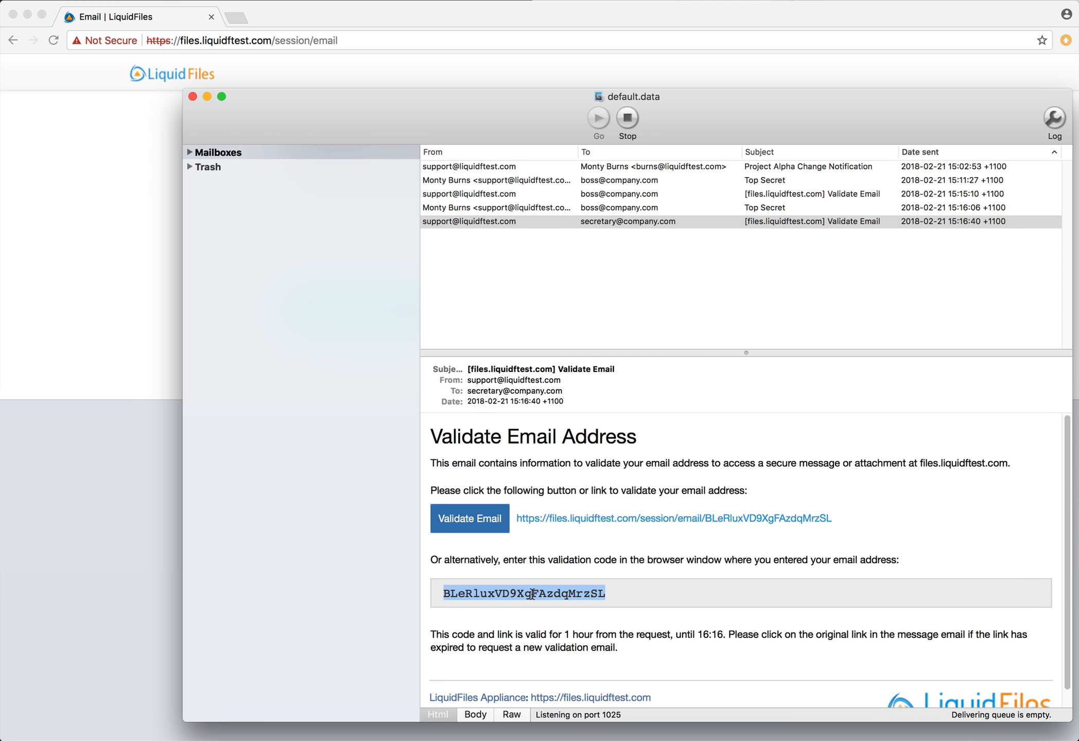
left_click(128, 486)
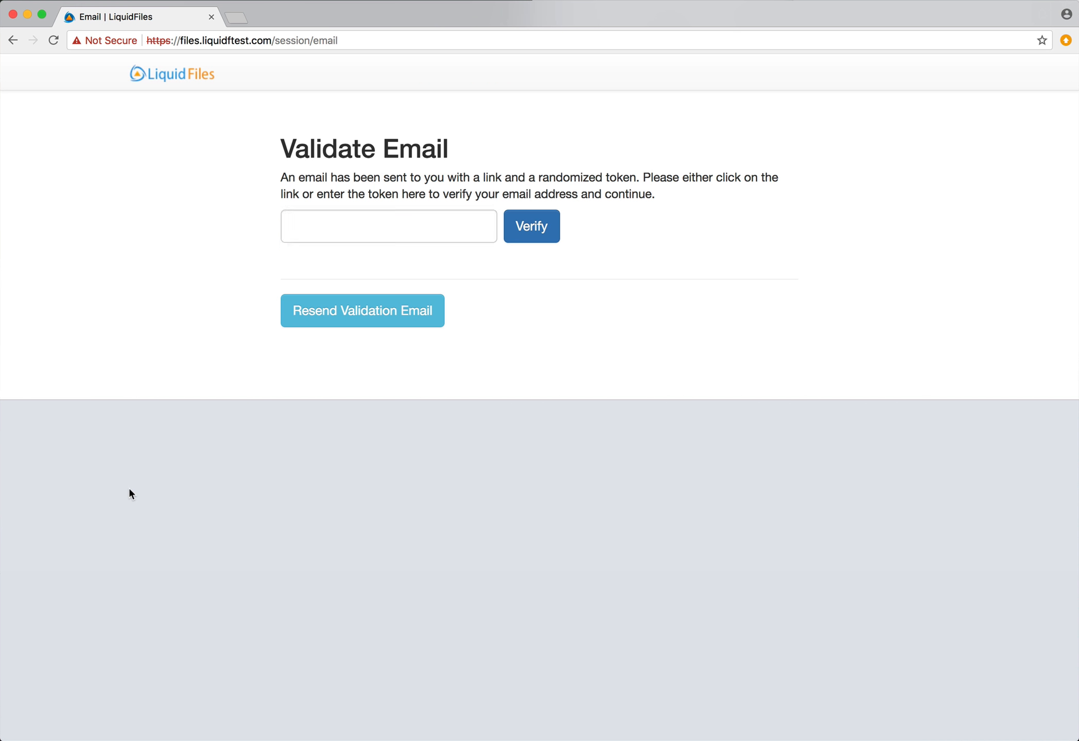
Verify with the pasted code, read the Top Secret message, then forget the secretary's address
key("super+v")
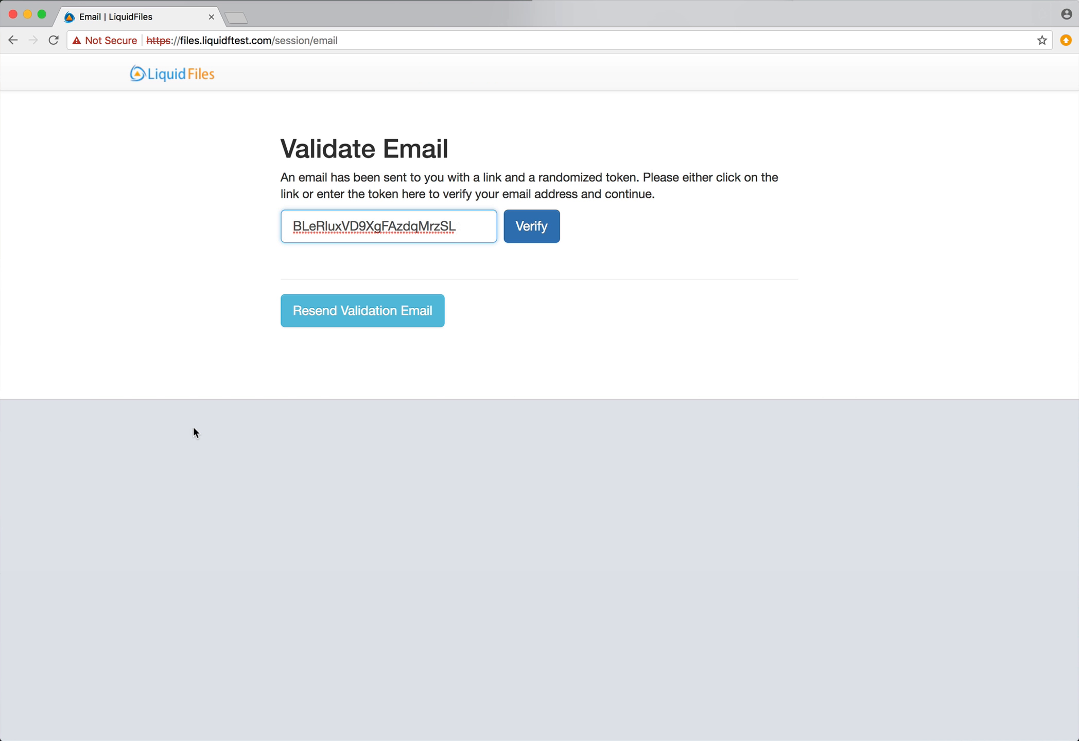
left_click(520, 228)
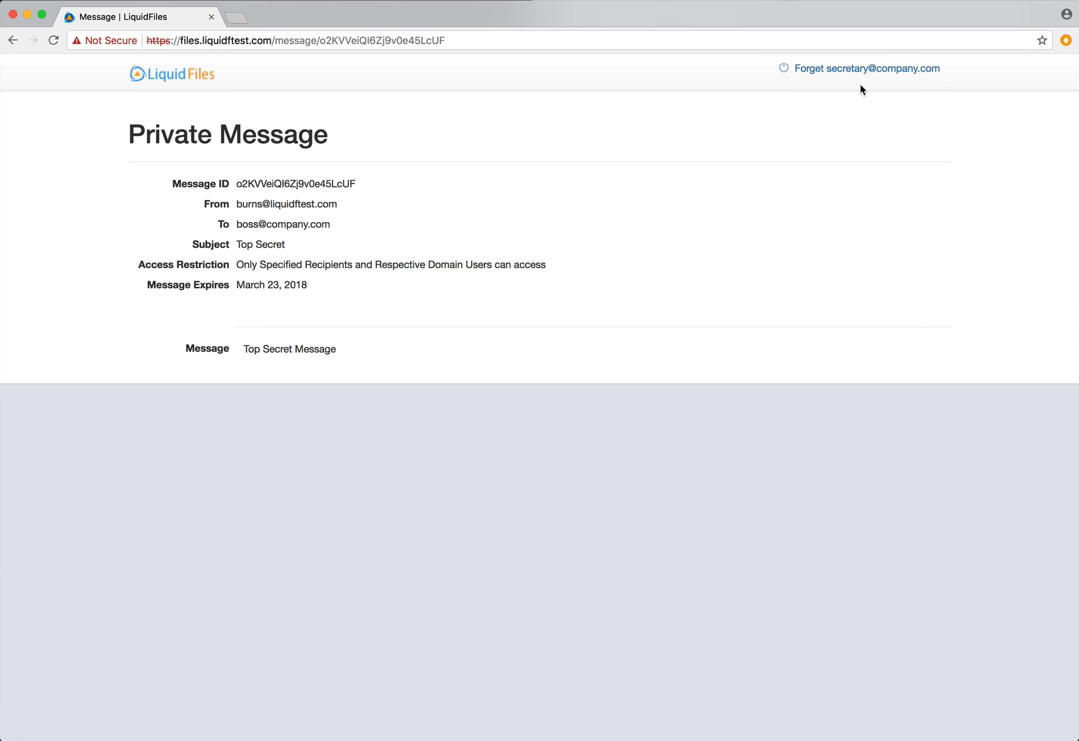
left_click(875, 77)
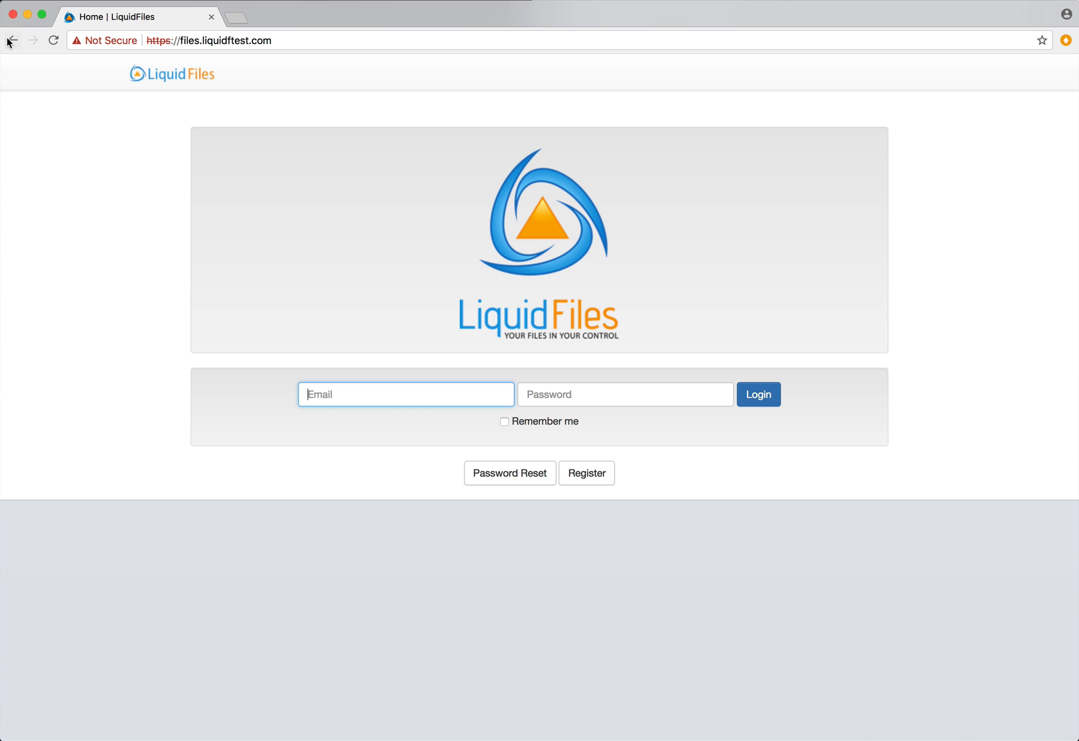
Back on the Authorize page, submit an outside email address and see access refused
left_click(9, 41)
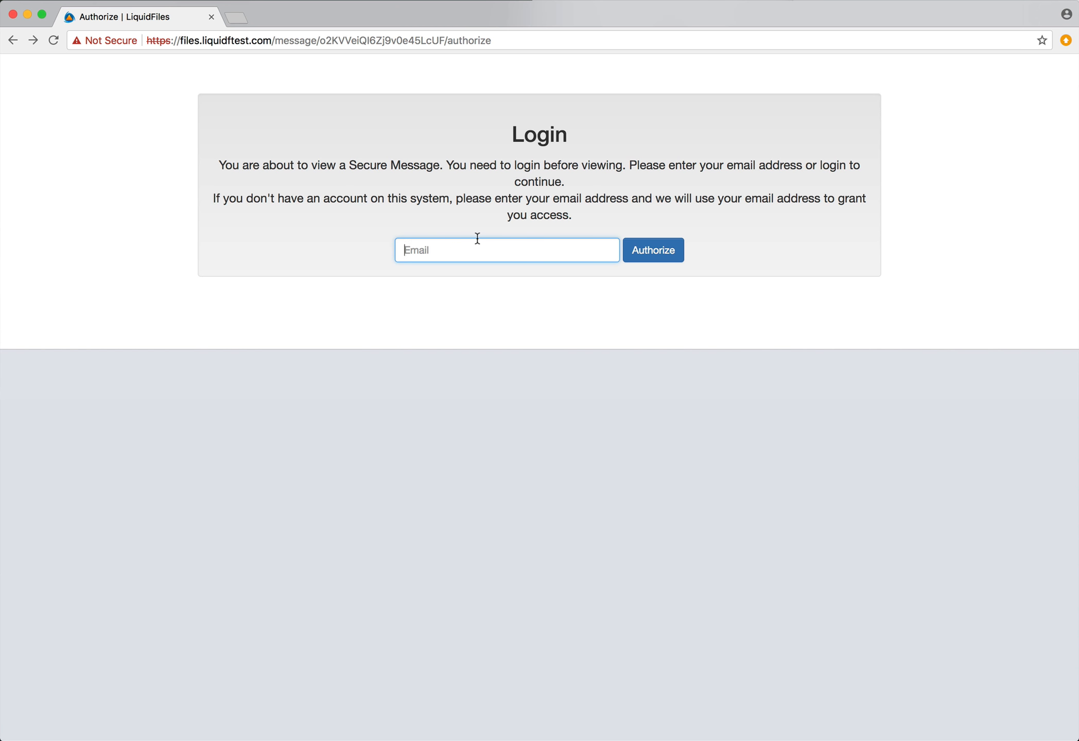
type("boss@someher")
key("BackSpace")
key("BackSpace")
key("BackSpace")
type("whereelse.com")
key("Return")
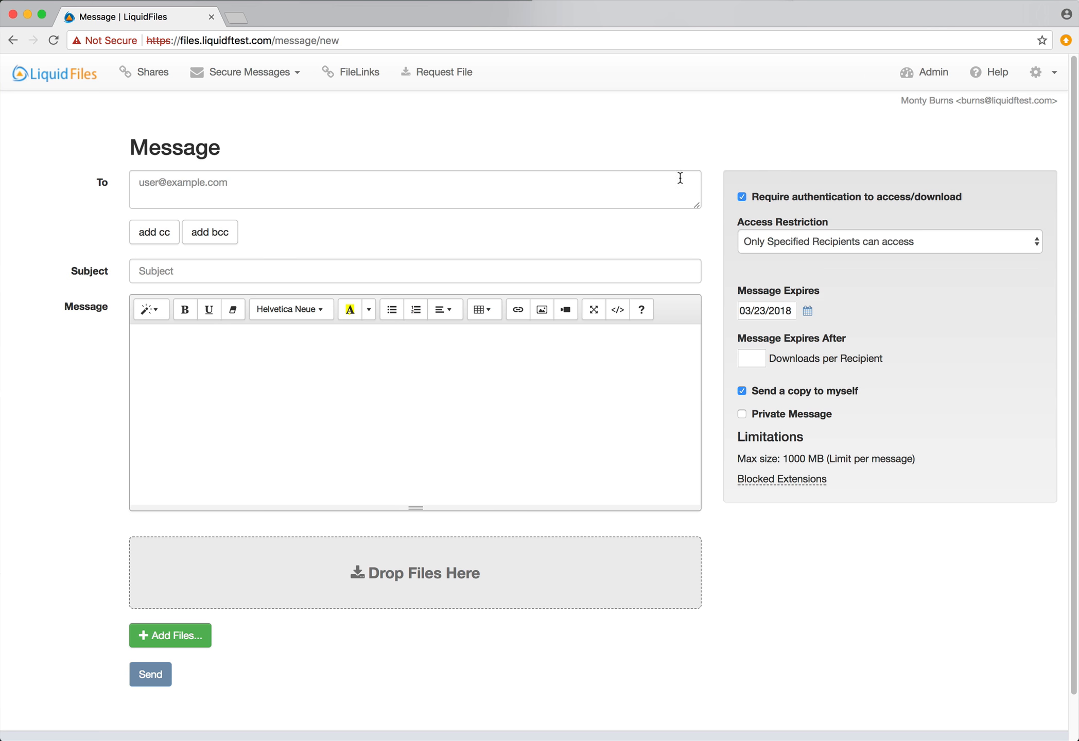
Edit the Sysadmins group under Admin > Groups and go to its Limit Recipient Pattern Match field
left_click(926, 73)
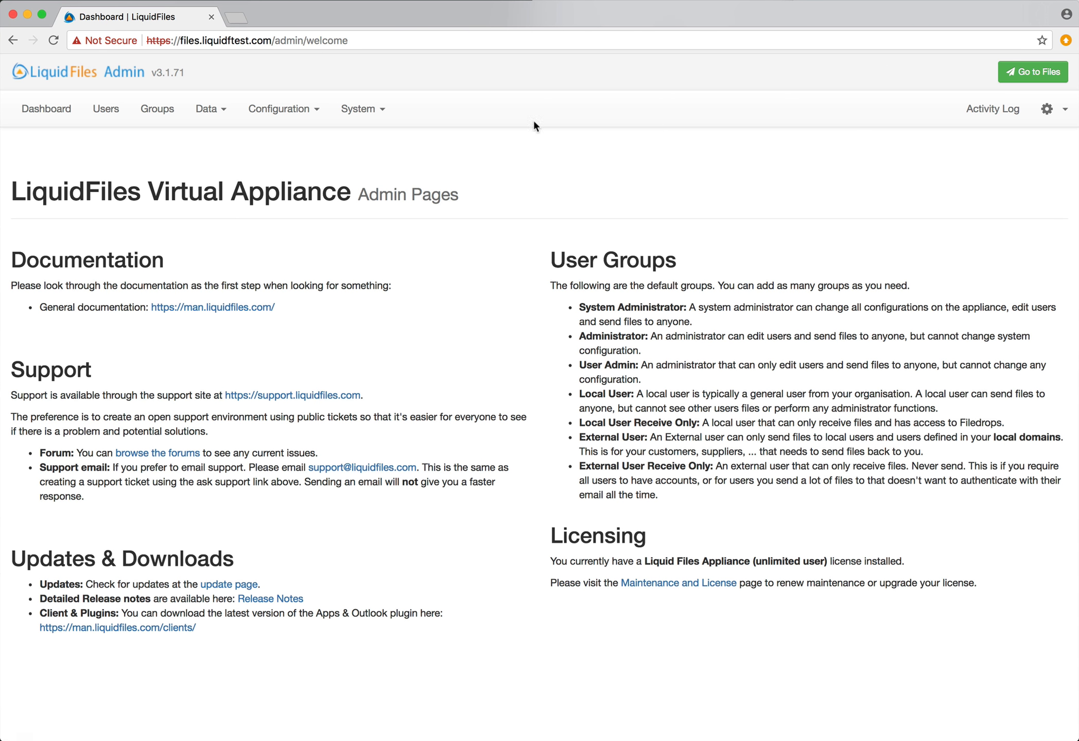
left_click(280, 109)
left_click(155, 109)
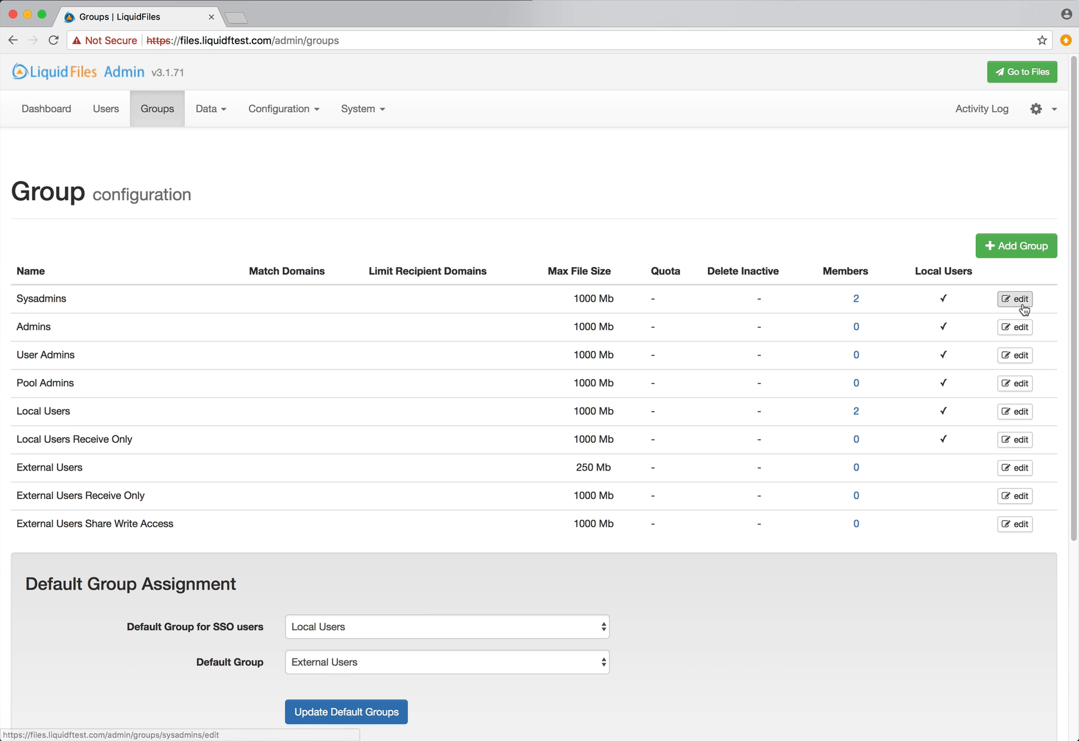
left_click(1019, 302)
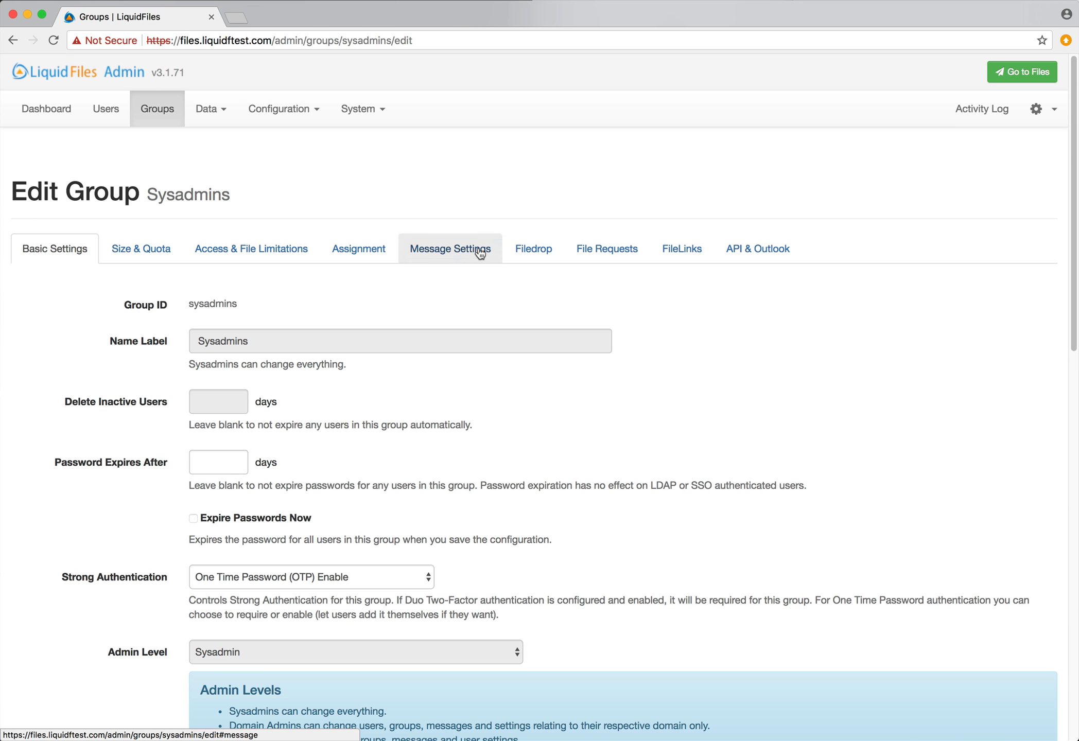
left_click(480, 252)
scroll(693, 399, "down", 3)
scroll(694, 399, "up", 3)
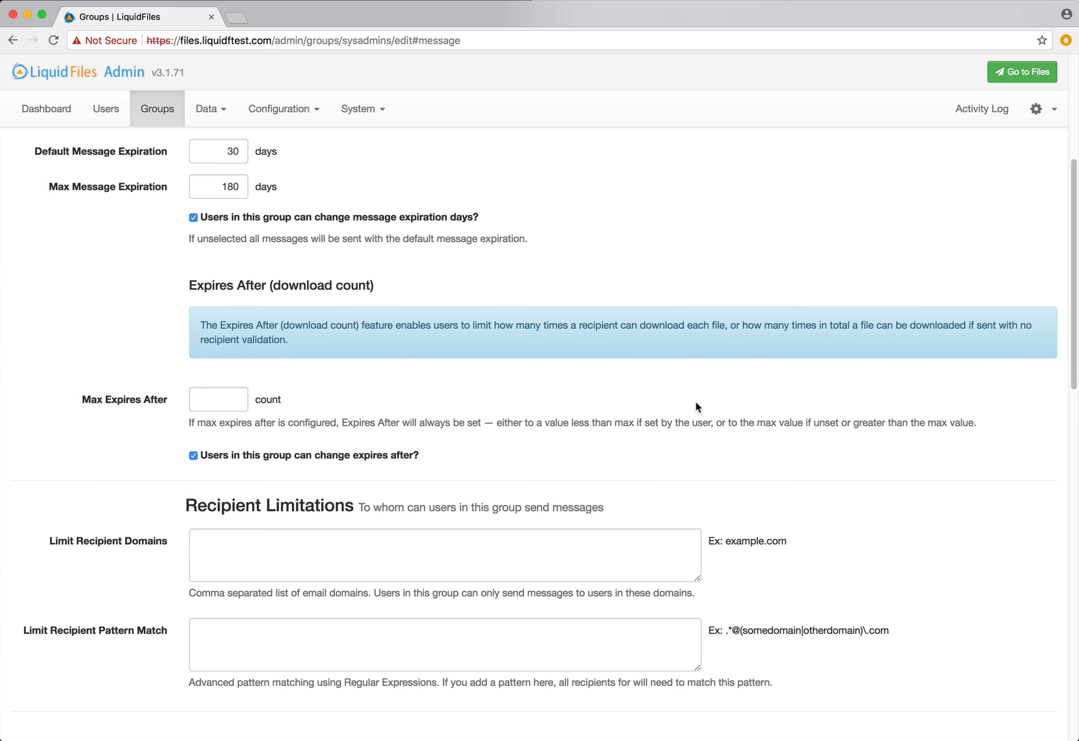
scroll(695, 400, "down", 10)
scroll(695, 399, "up", 5)
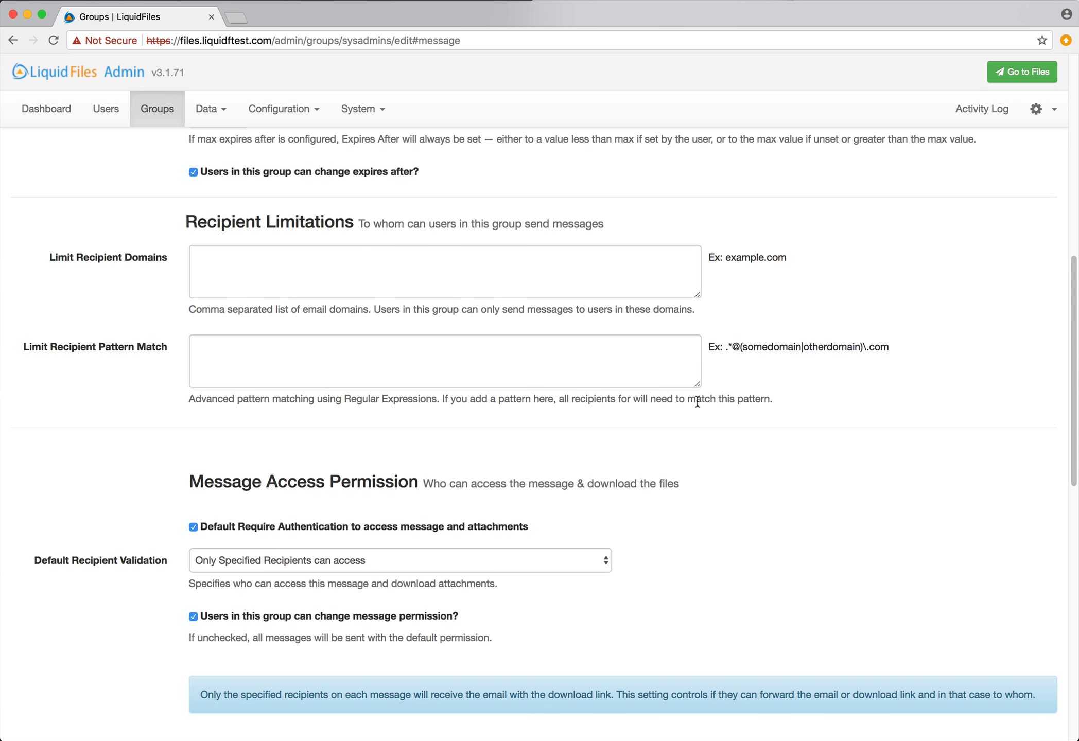
left_click(361, 346)
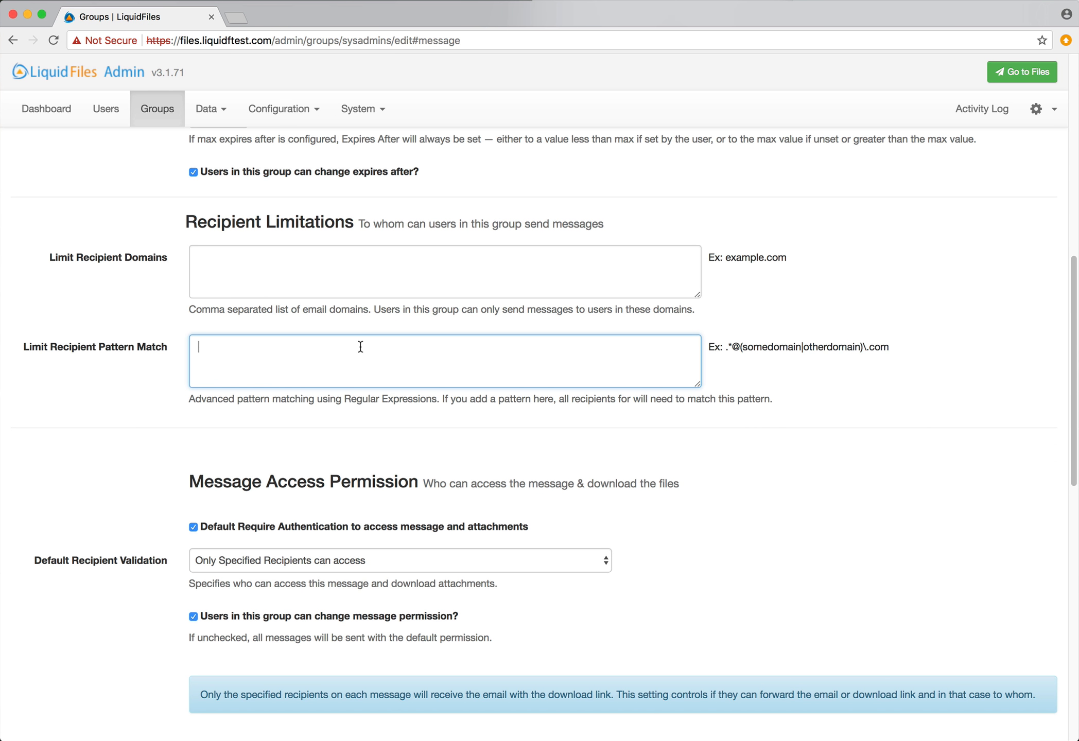
Enter recipient pattern j.*@(somewhere|other)\.com for Sysadmins and save the group
type("j.*@(somewhere|other)\\.com")
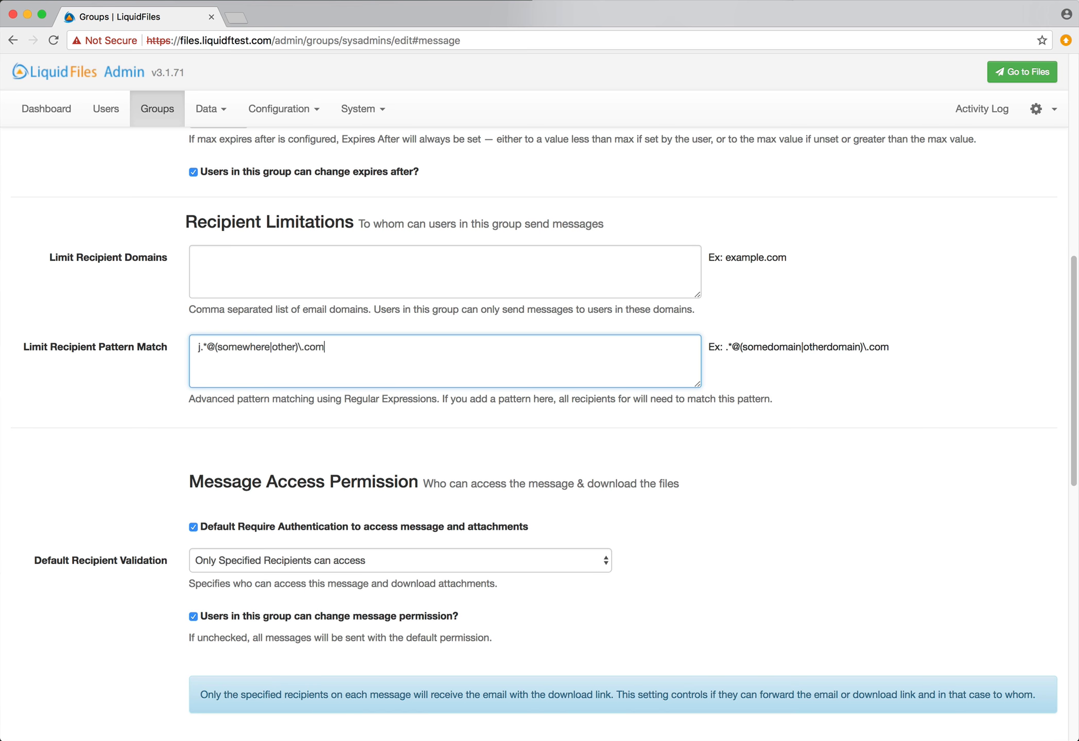
scroll(362, 420, "down", 15)
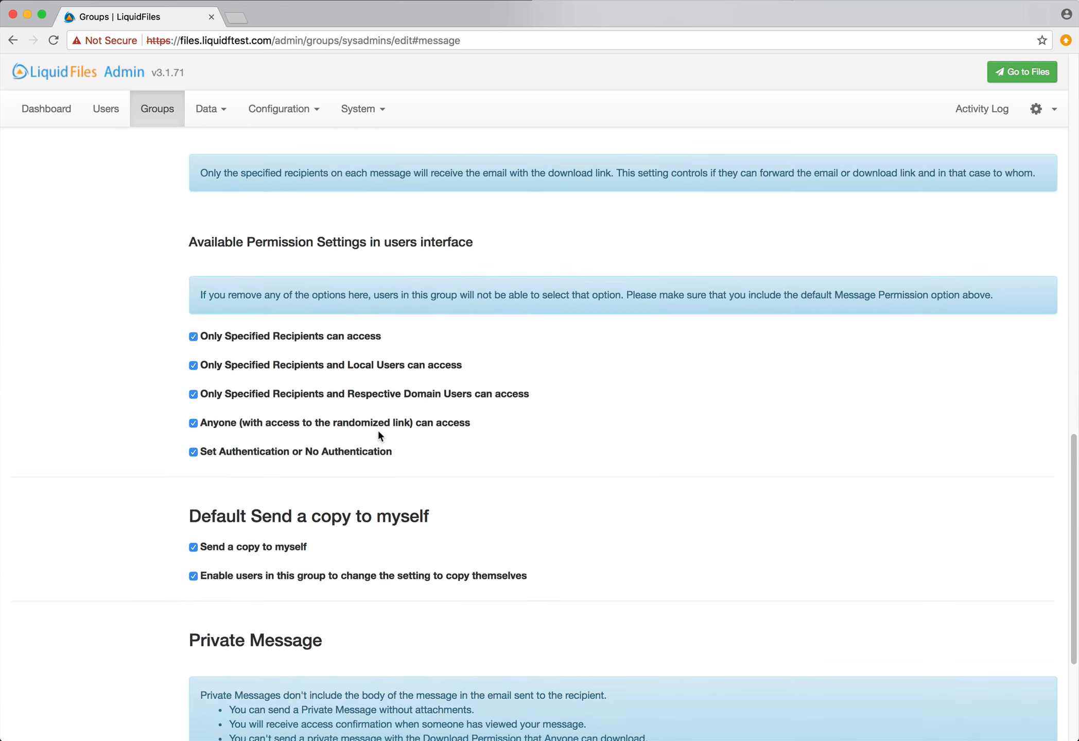
left_click(272, 707)
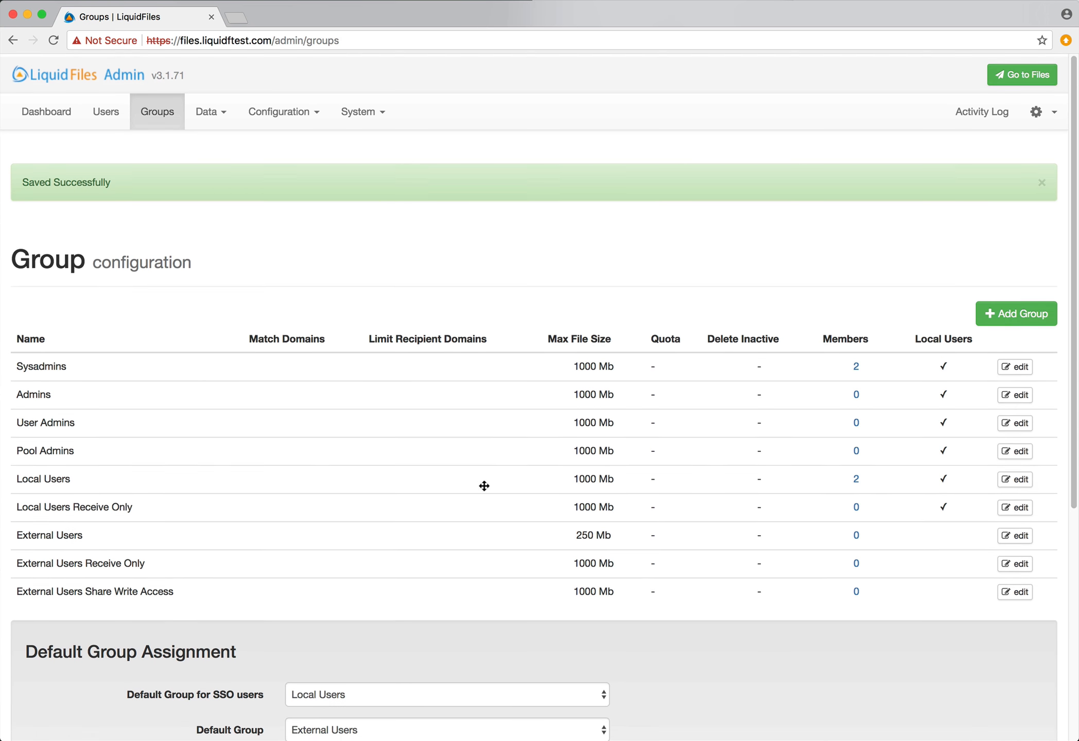
Try sending a private message to a non-matching h@ recipient to test the restriction
left_click(1027, 72)
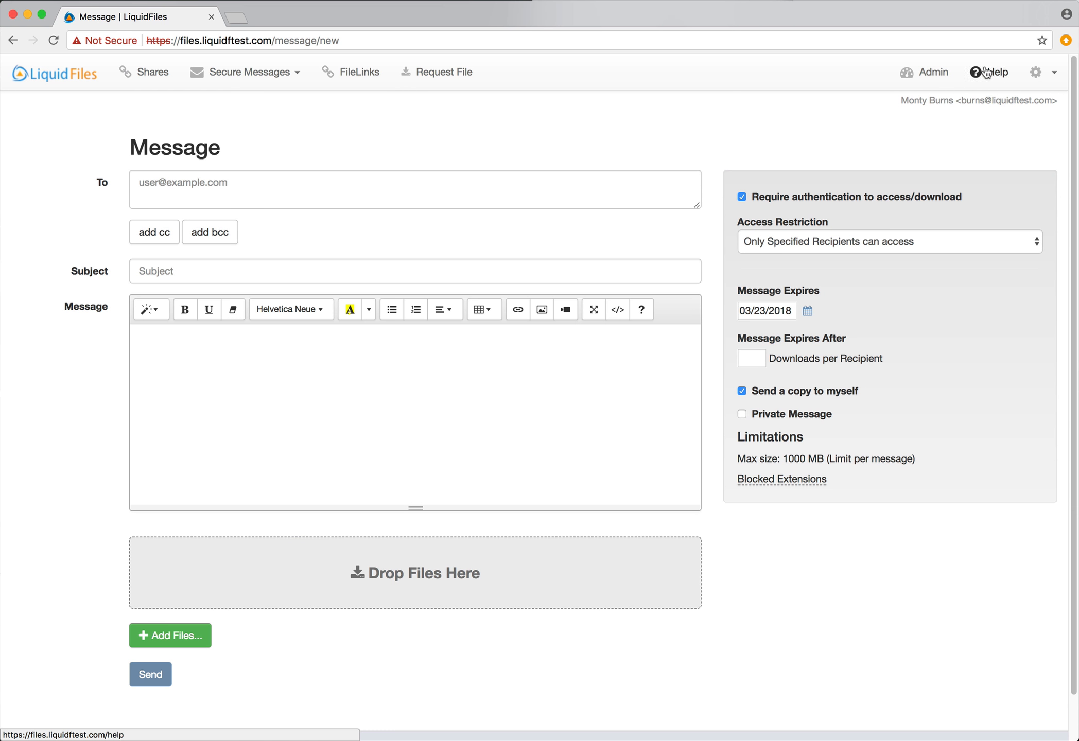
left_click(311, 178)
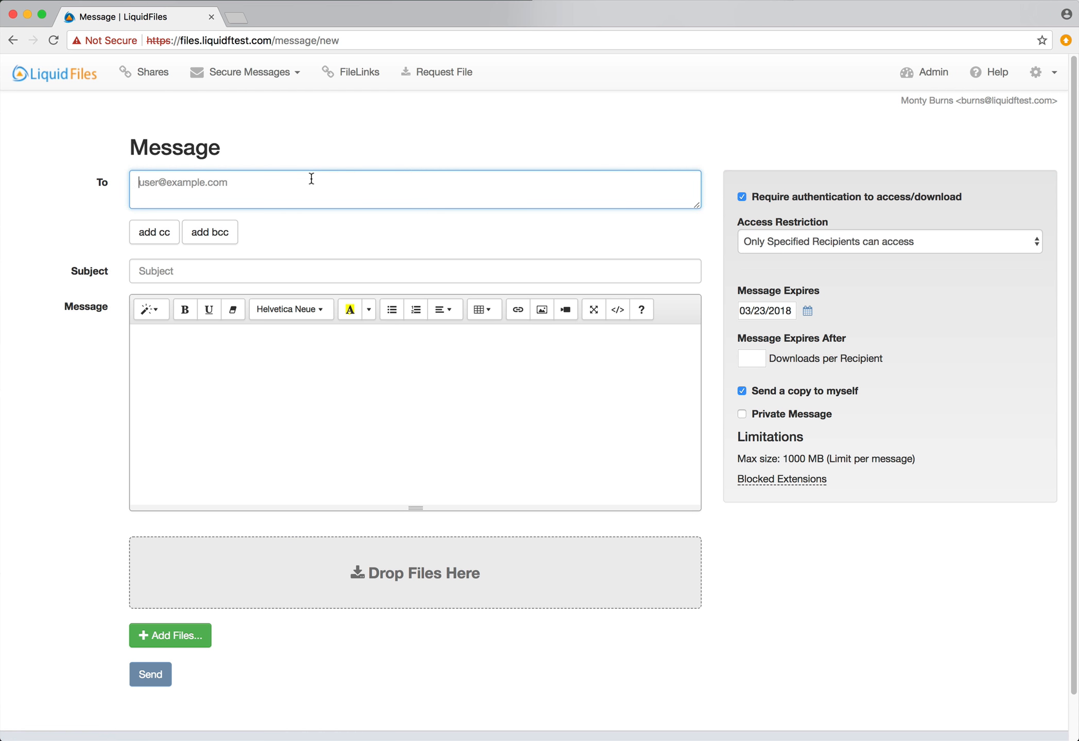
type("h@somewhere.com")
left_click(792, 413)
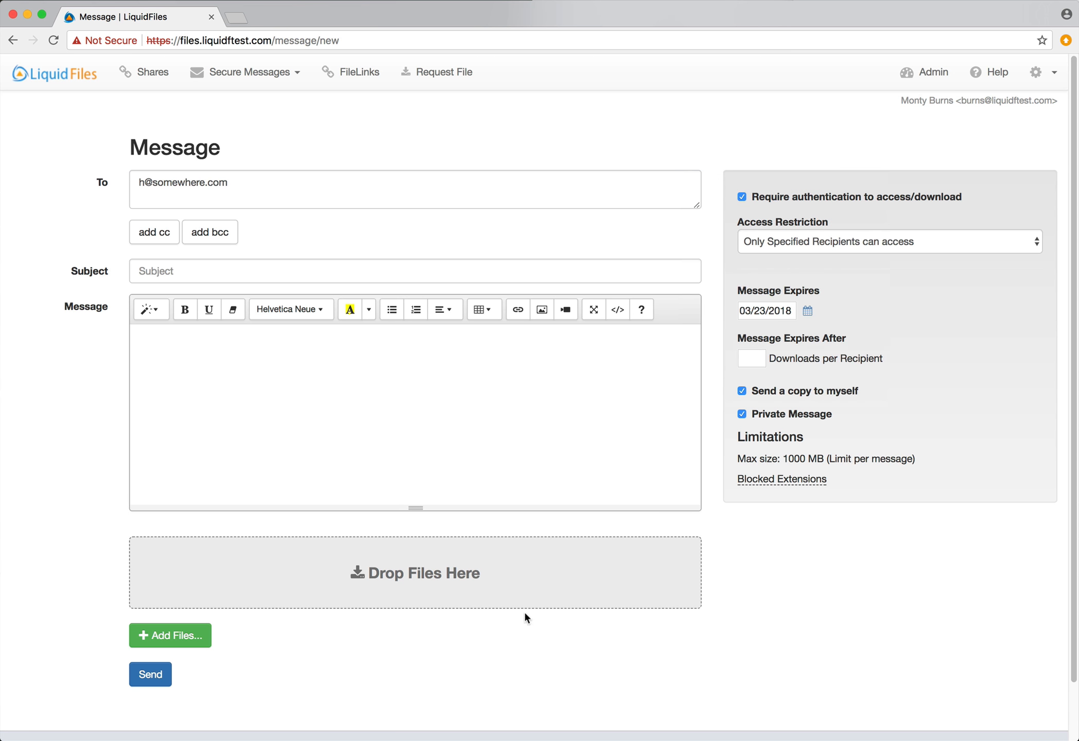
left_click(150, 674)
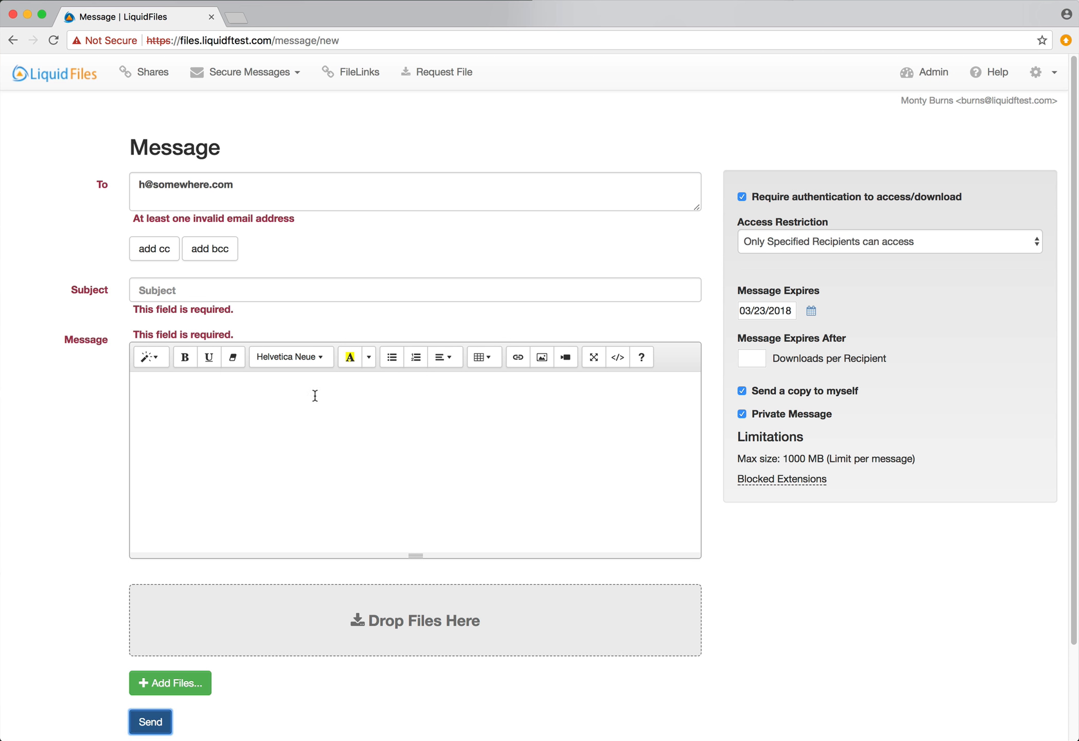
Change the recipient's first letter to j so it matches the allowed pattern
left_click_drag(146, 184, 111, 186)
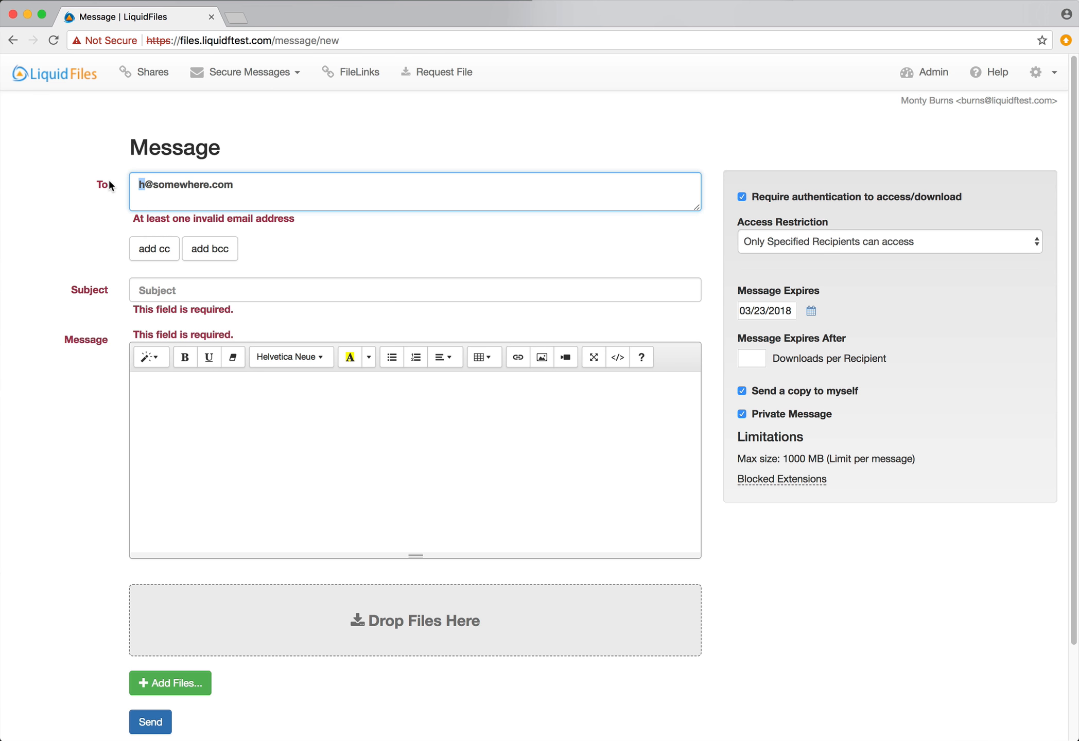
type("j")
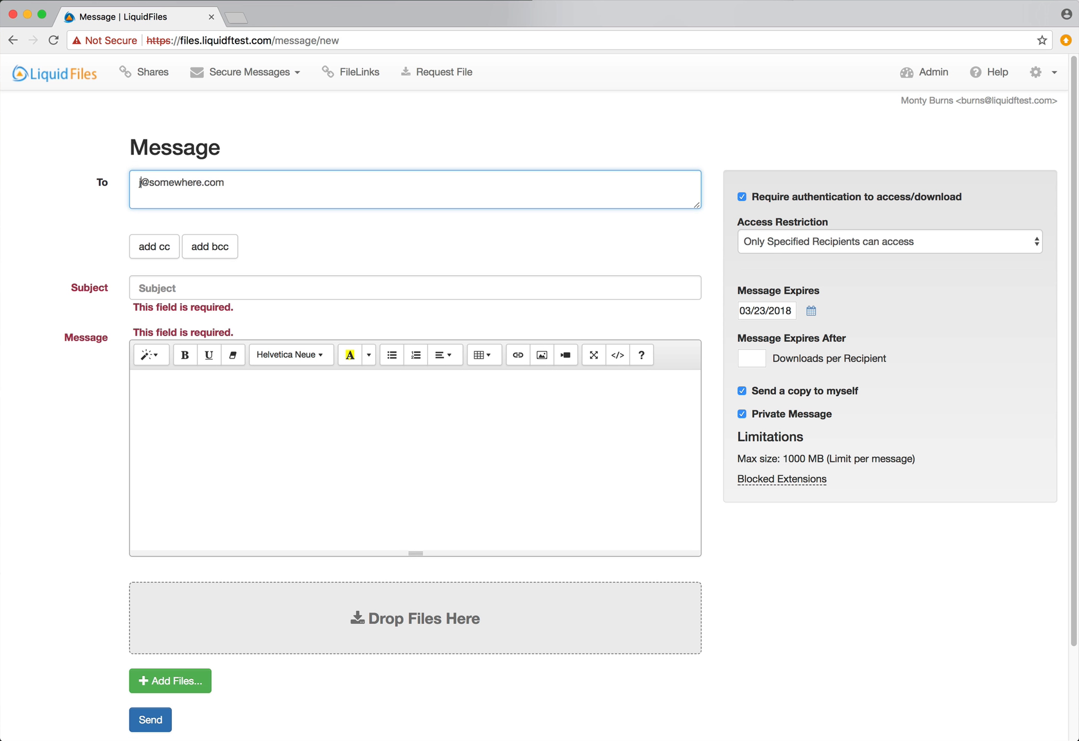
left_click(331, 284)
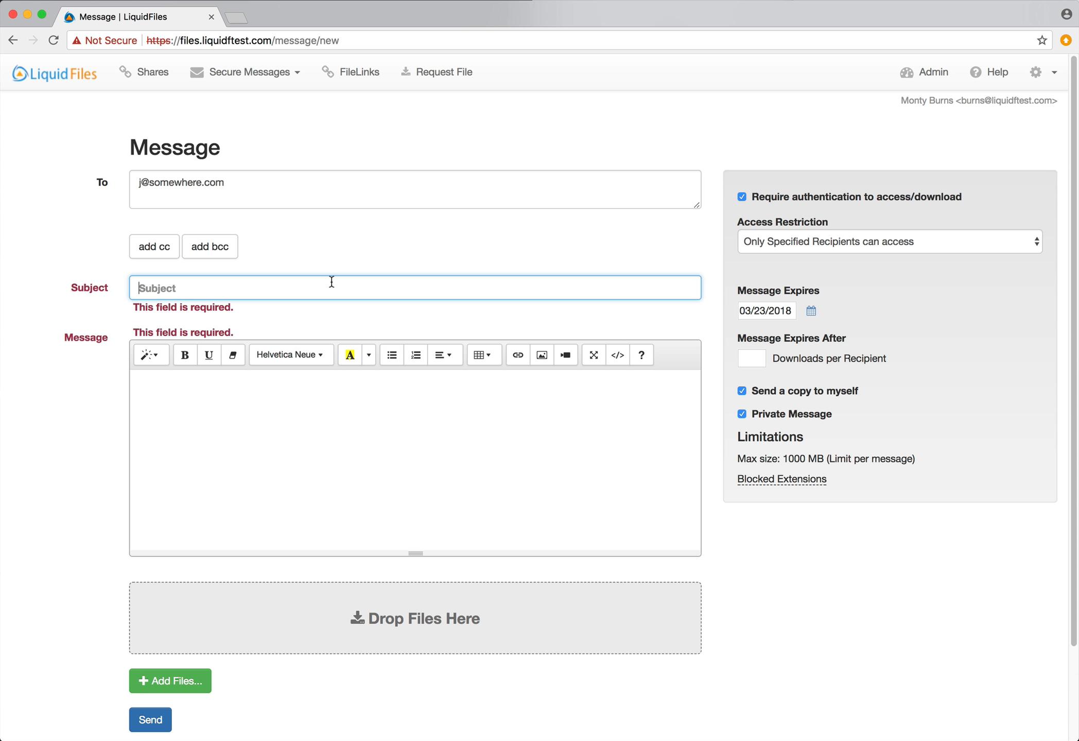
Open the test Filedrop's settings under Admin > Configuration > Filedrops
left_click(944, 74)
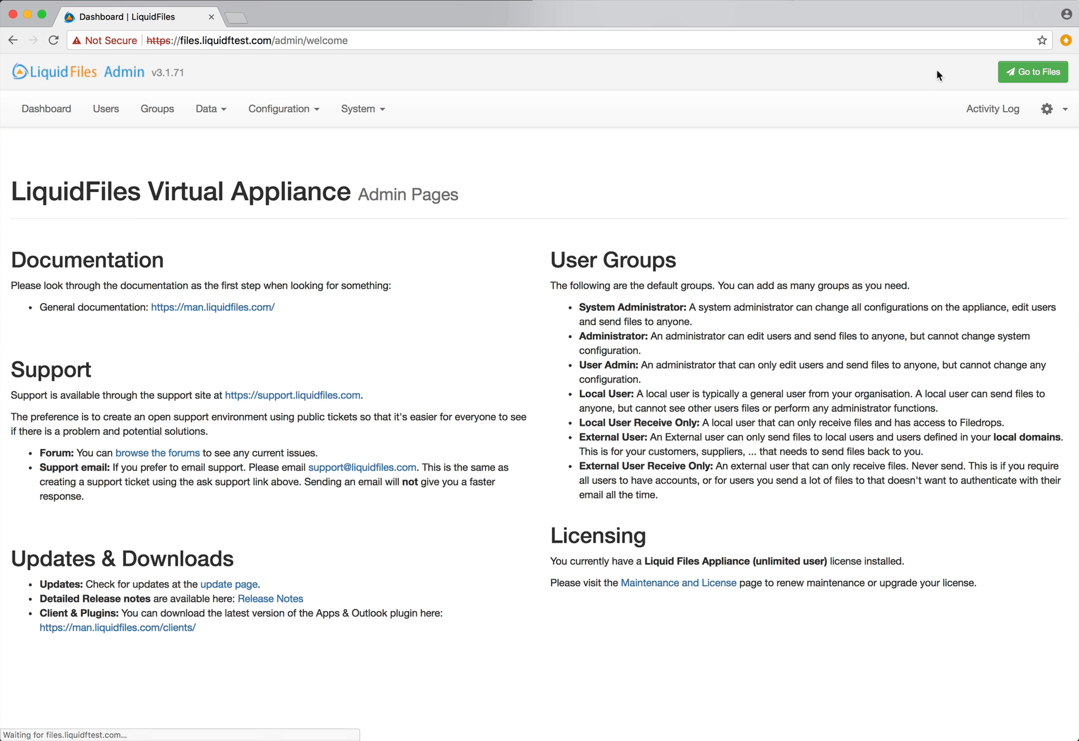
left_click(276, 110)
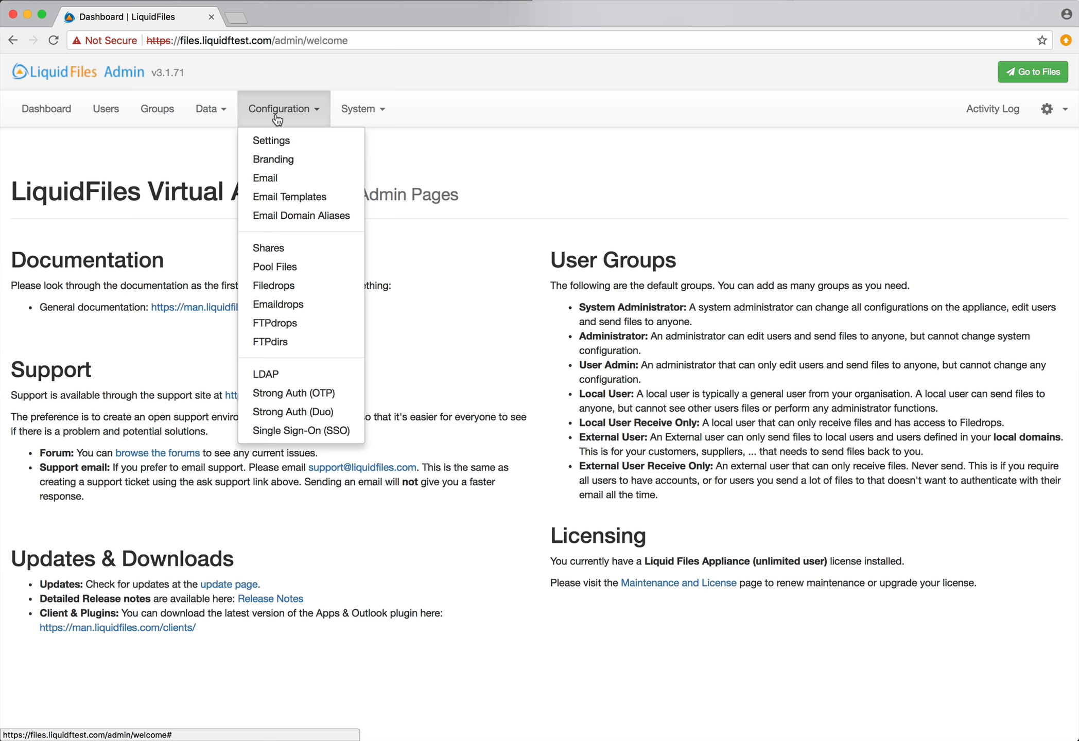
left_click(307, 287)
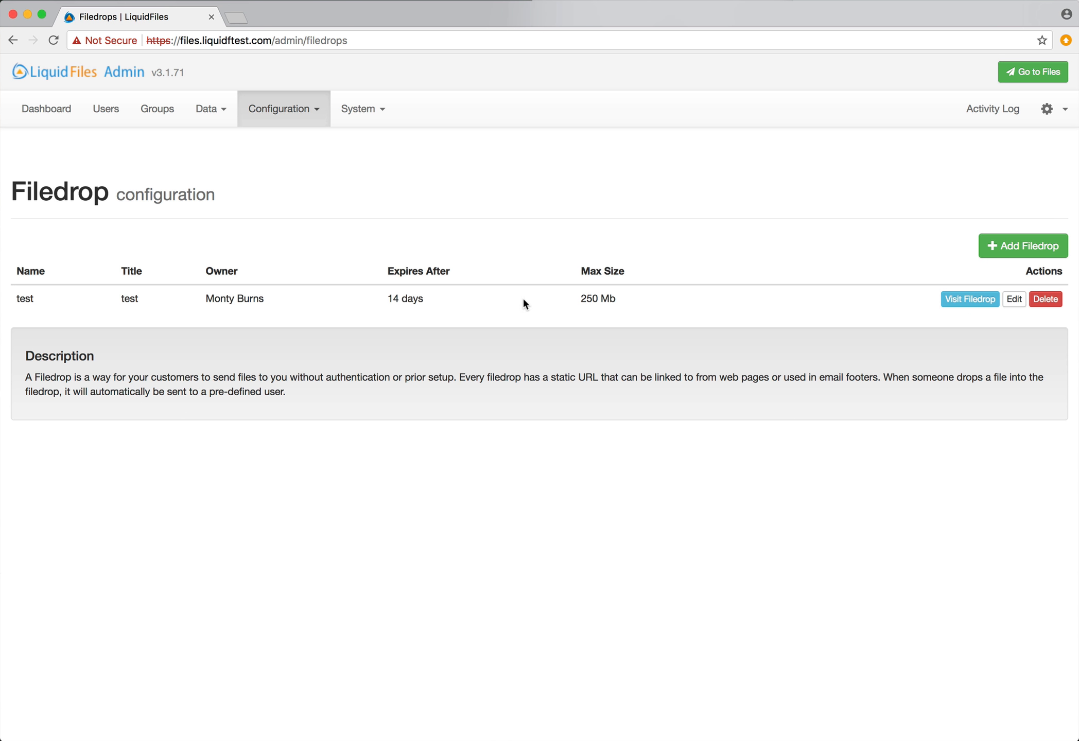
left_click(1013, 299)
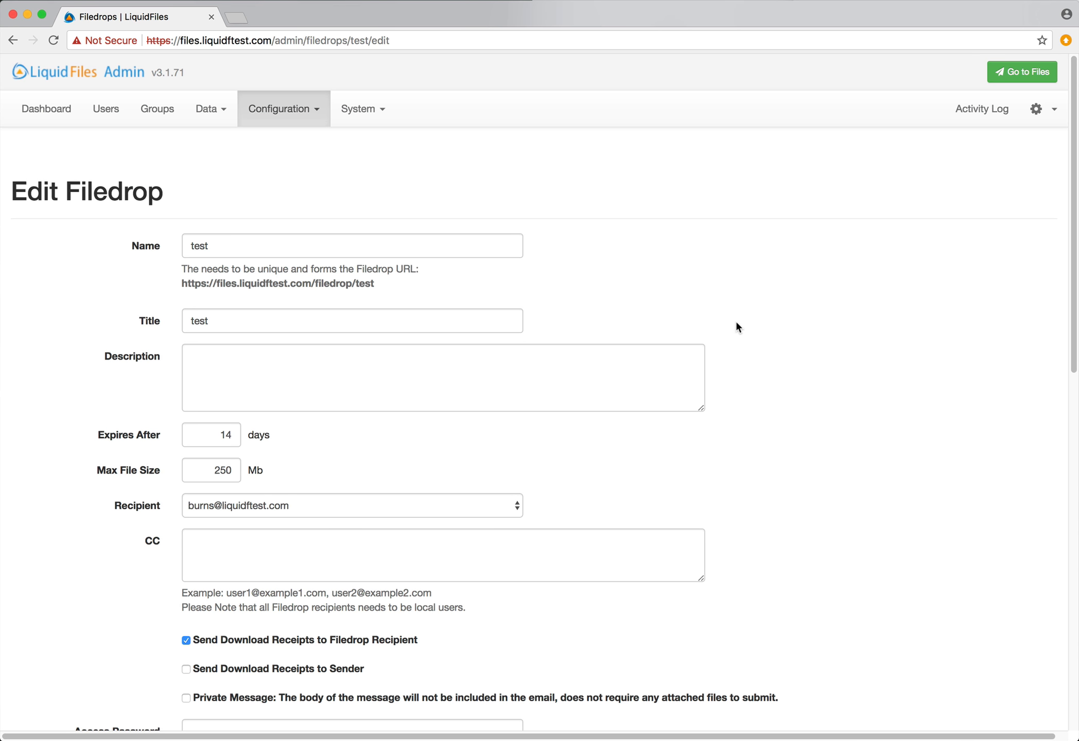
Give the test Filedrop an access password and save it
scroll(727, 331, "down", 5)
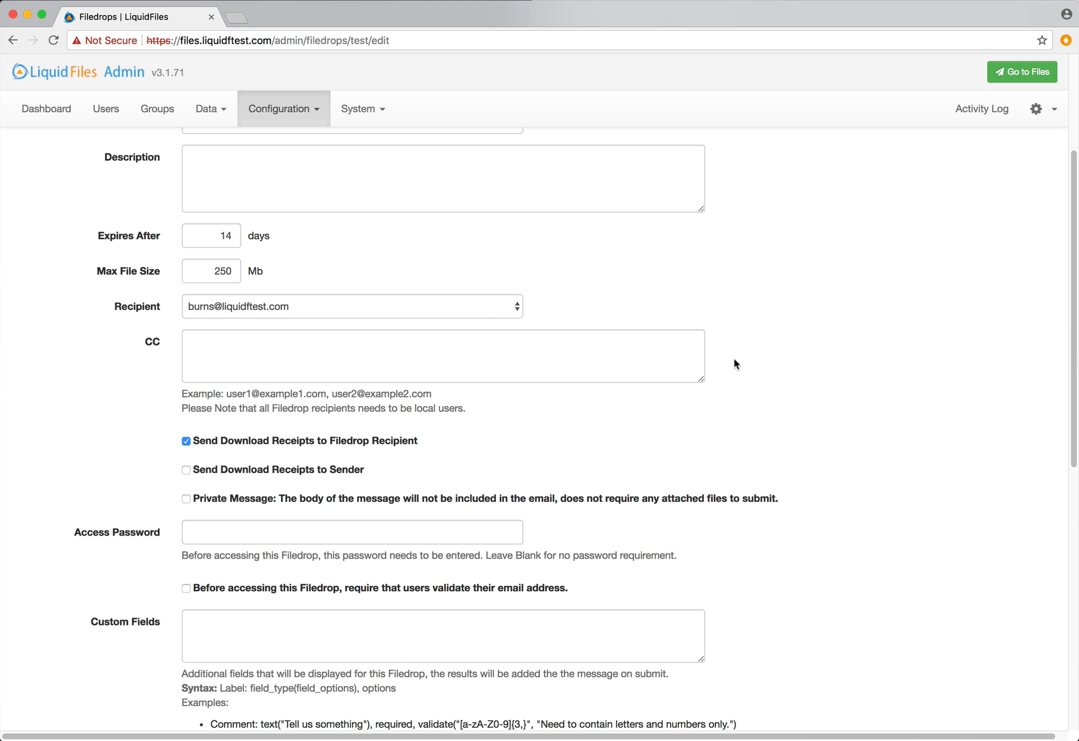
scroll(734, 361, "down", 2)
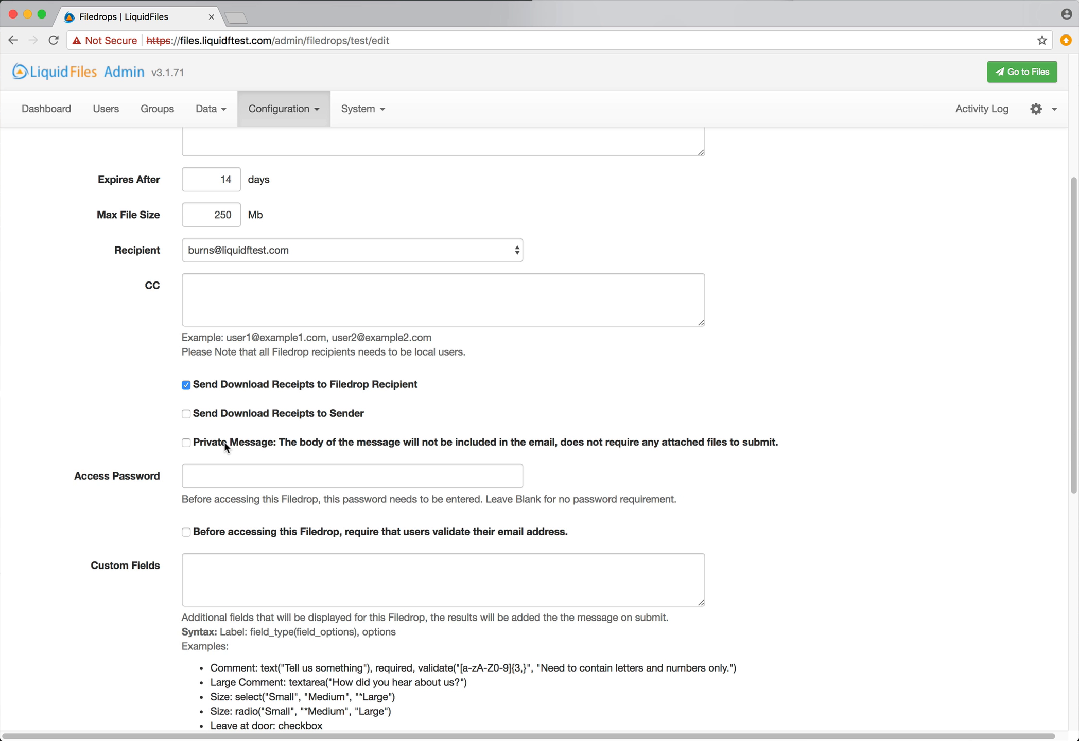
scroll(224, 442, "down", 3)
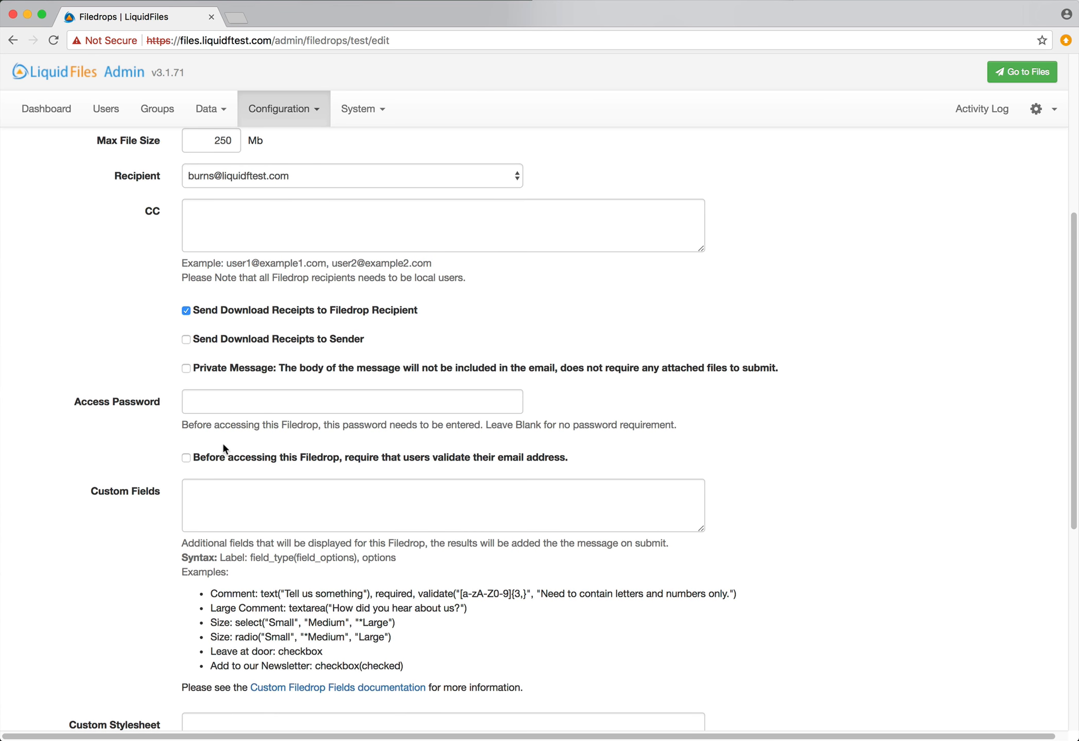
left_click(277, 398)
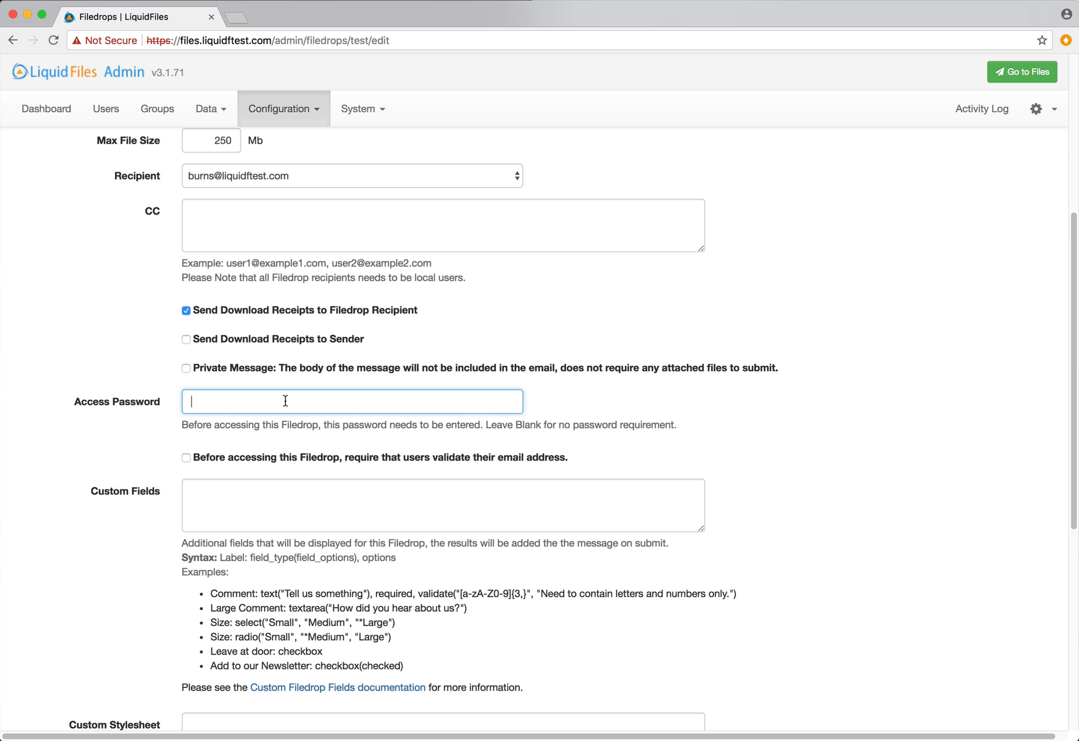
type("password")
scroll(314, 494, "down", 8)
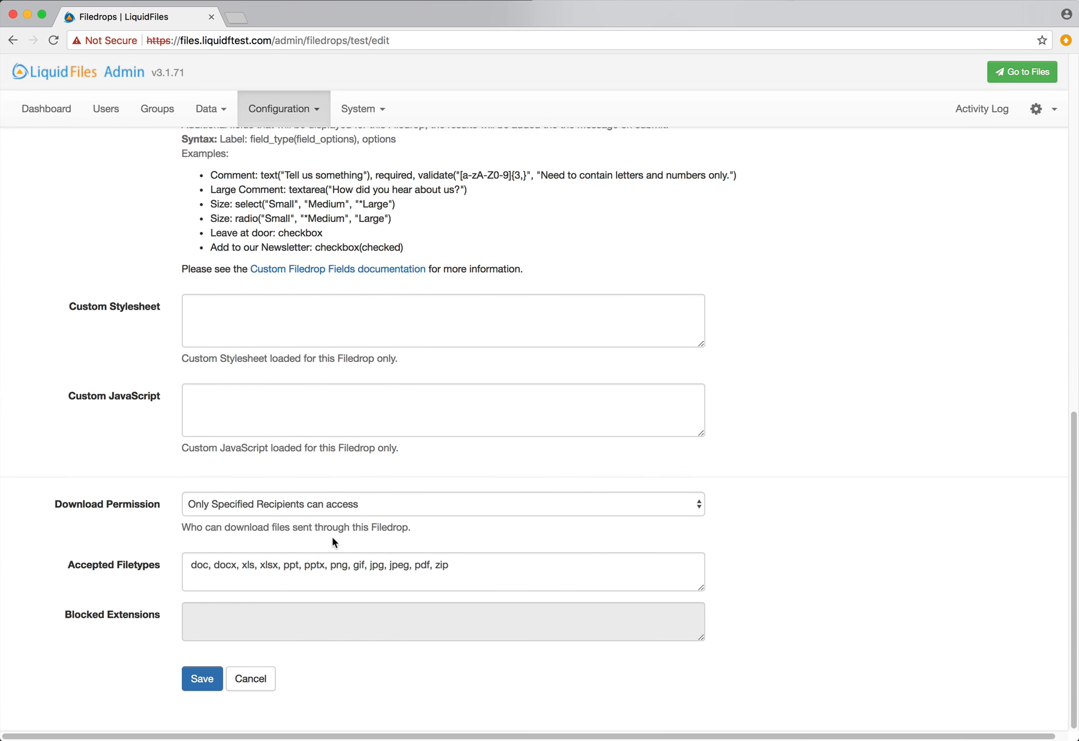
left_click(195, 689)
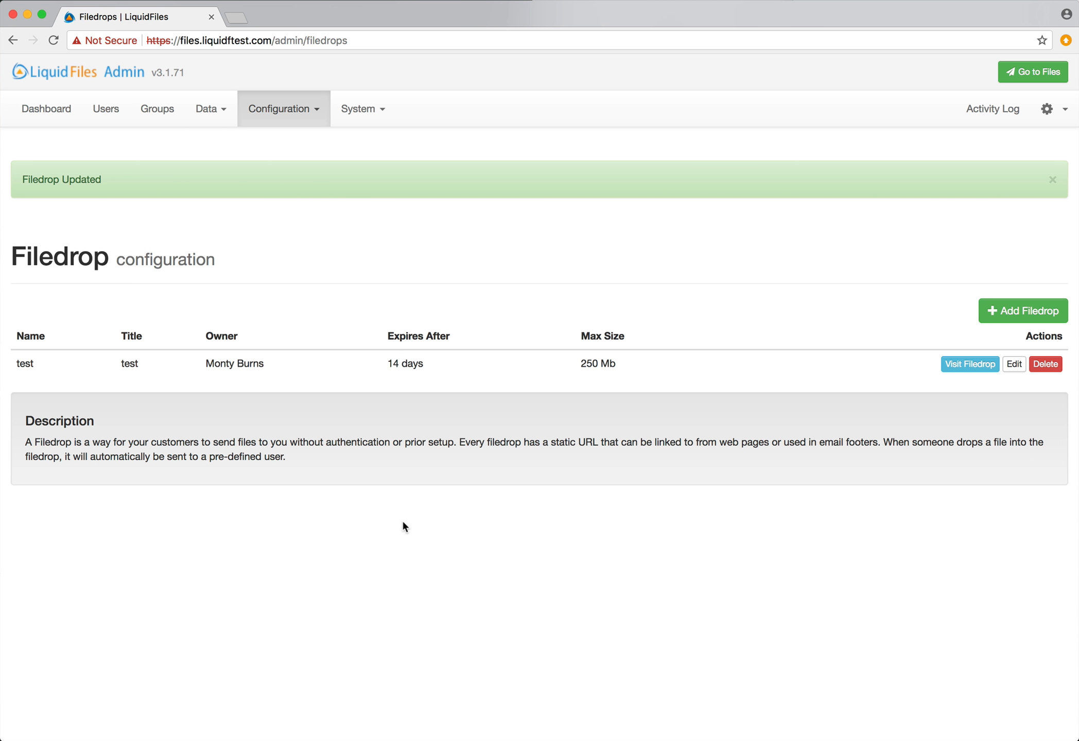
Open the test Filedrop in a new tab, unlock it with its password, then return to the admin tab
left_click(970, 364)
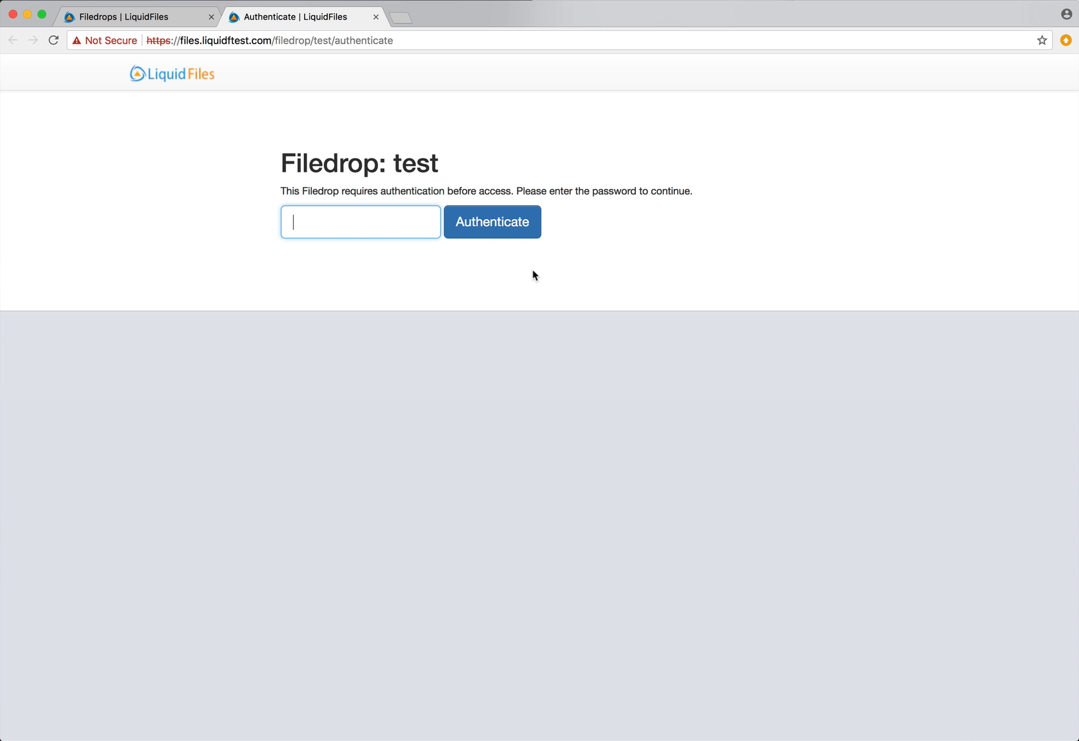
type("********")
key("Return")
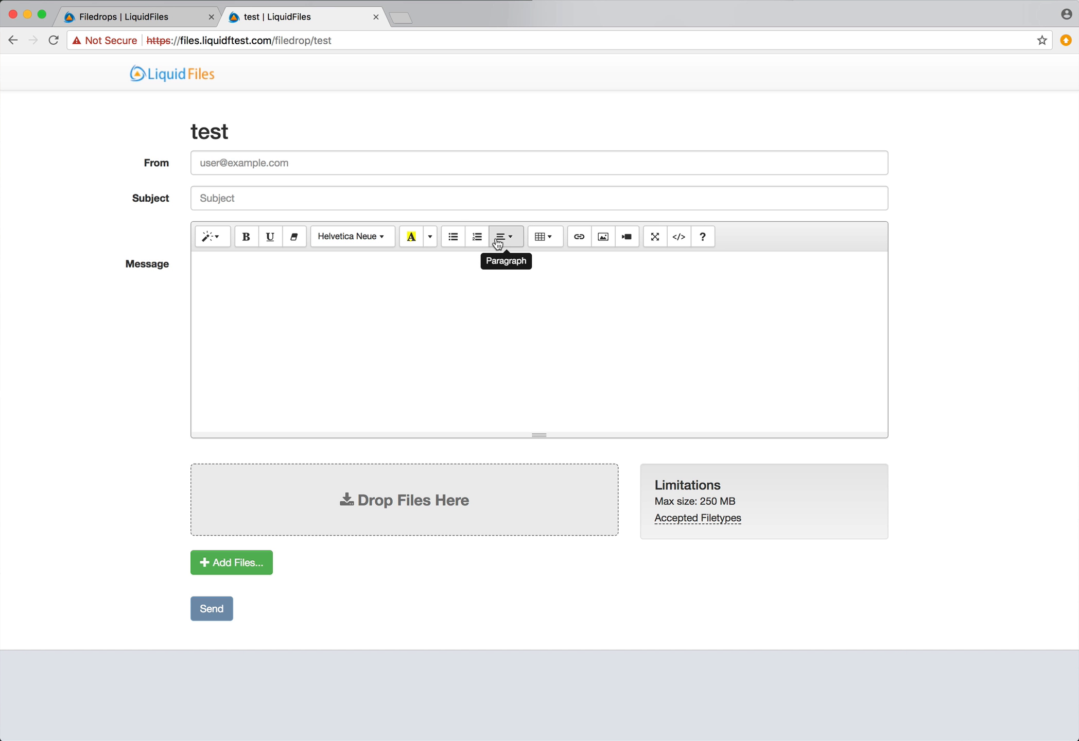
left_click(145, 18)
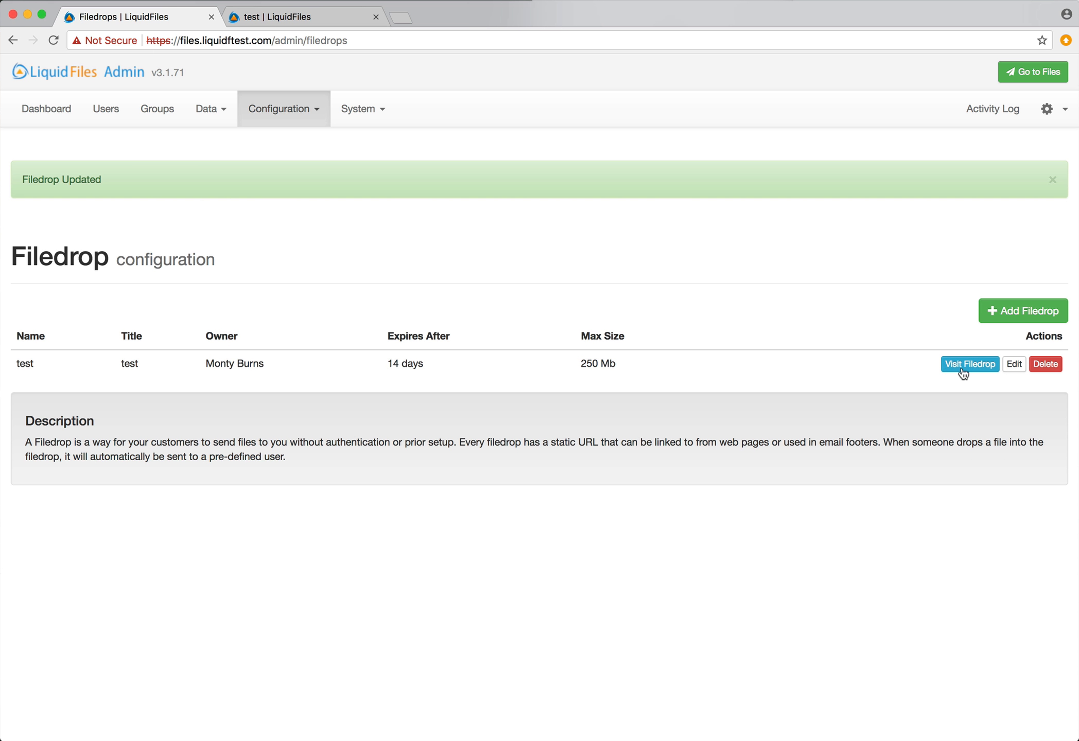
Clear the test Filedrop's access password, require email validation instead, and save
left_click(1013, 364)
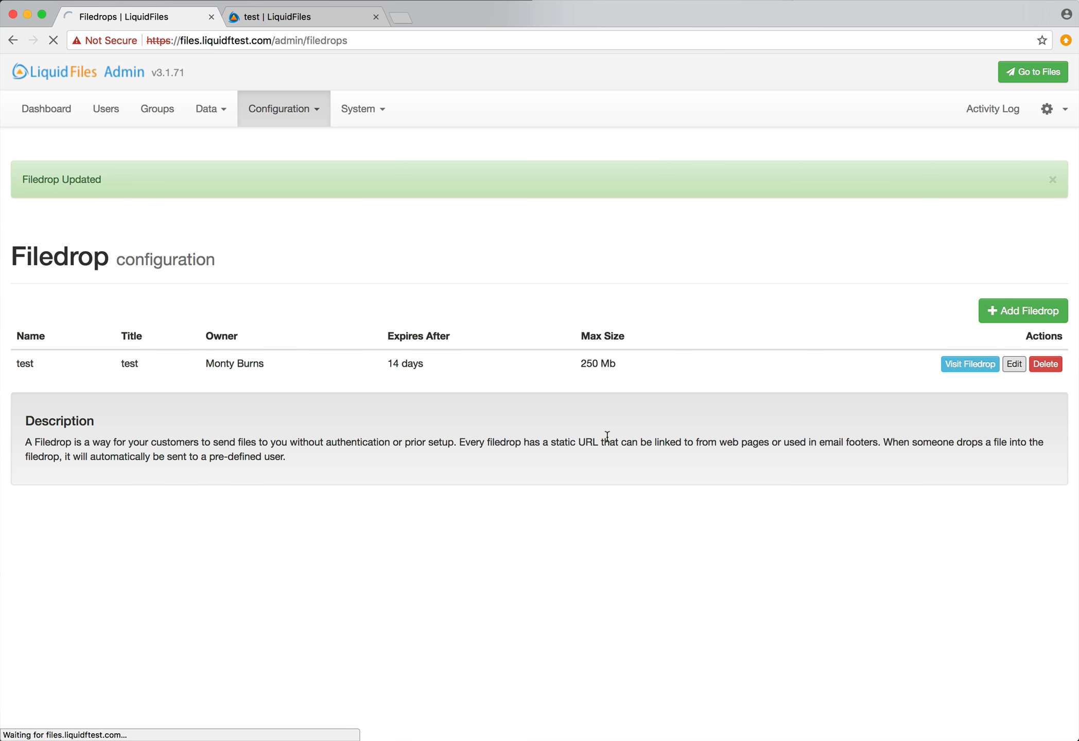
scroll(580, 436, "down", 10)
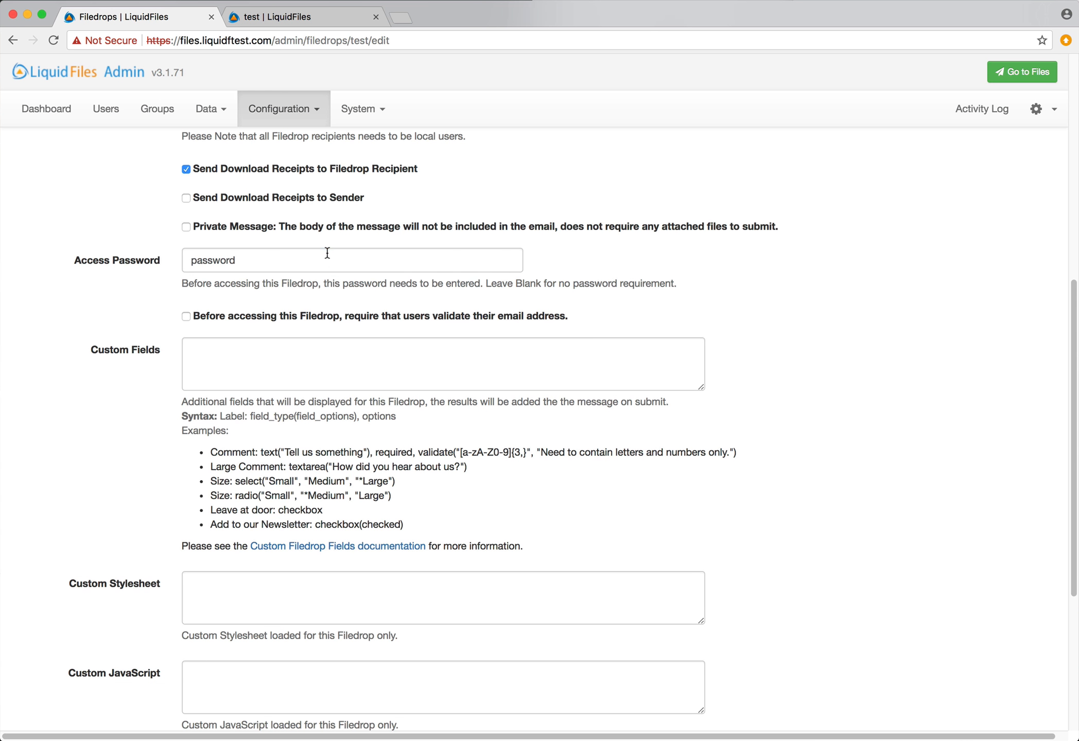
double_click(328, 253)
key("BackSpace")
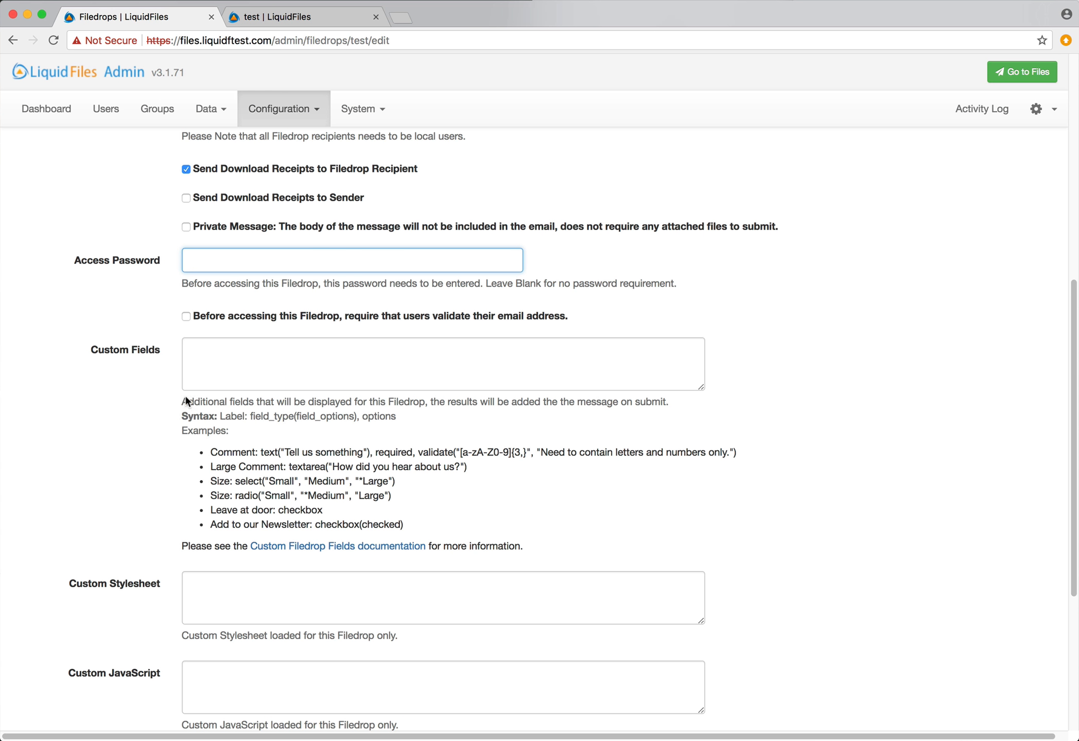
left_click(196, 320)
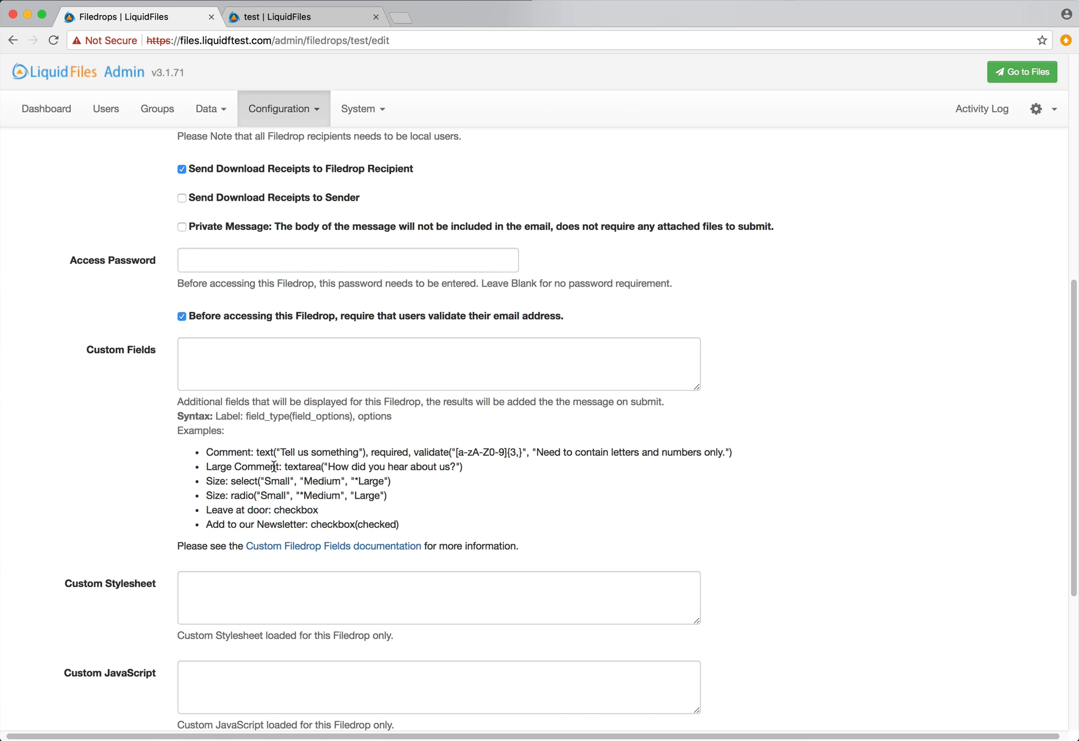
scroll(272, 464, "down", 2)
scroll(274, 465, "down", 5)
left_click(208, 675)
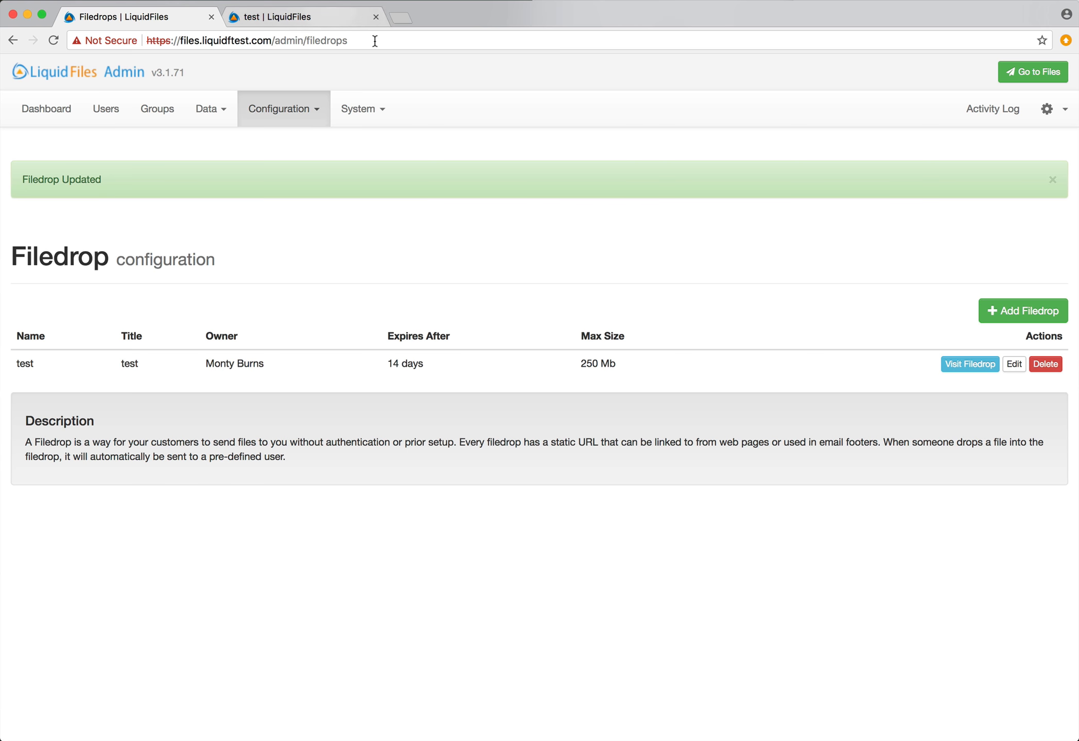
Reload the test Filedrop page in the visitor tab
left_click(350, 17)
left_click(373, 41)
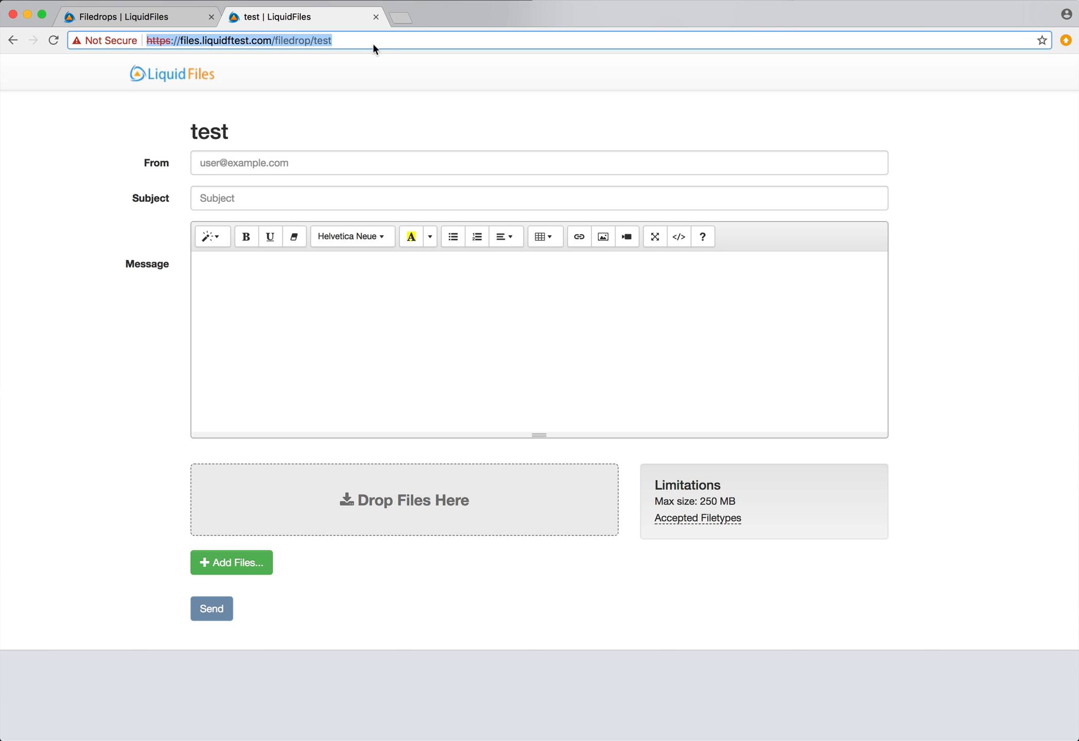
key("Return")
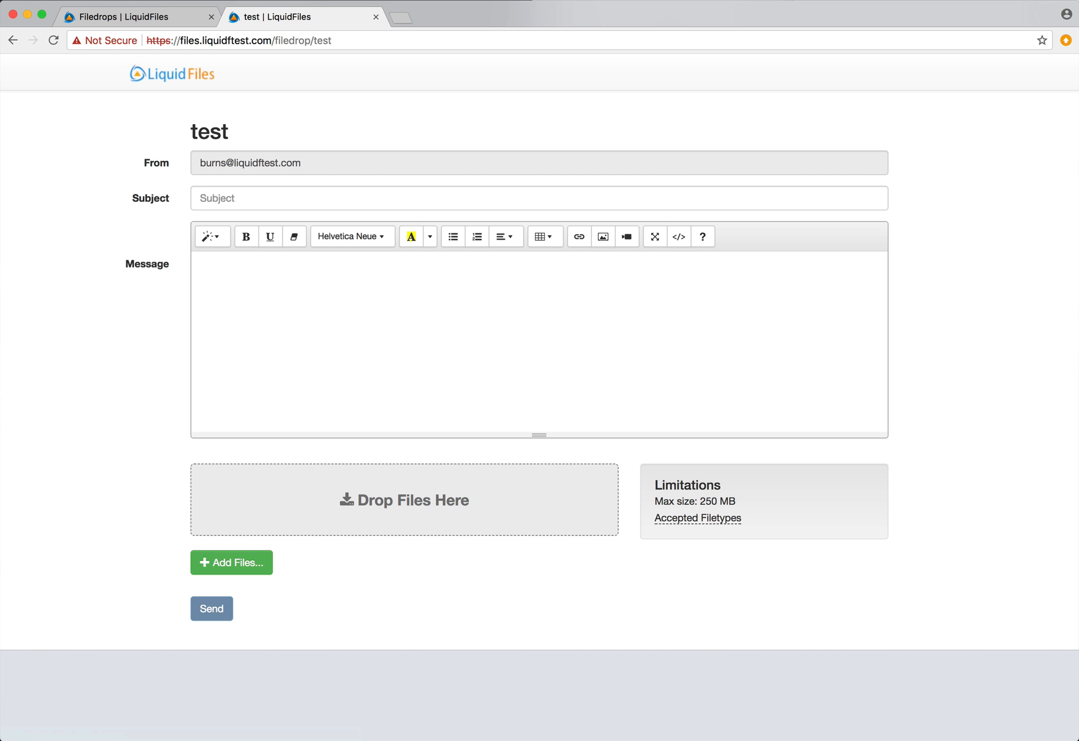
Log out of the admin account and reload the test Filedrop page to get its login prompt
left_click(131, 17)
left_click(1061, 114)
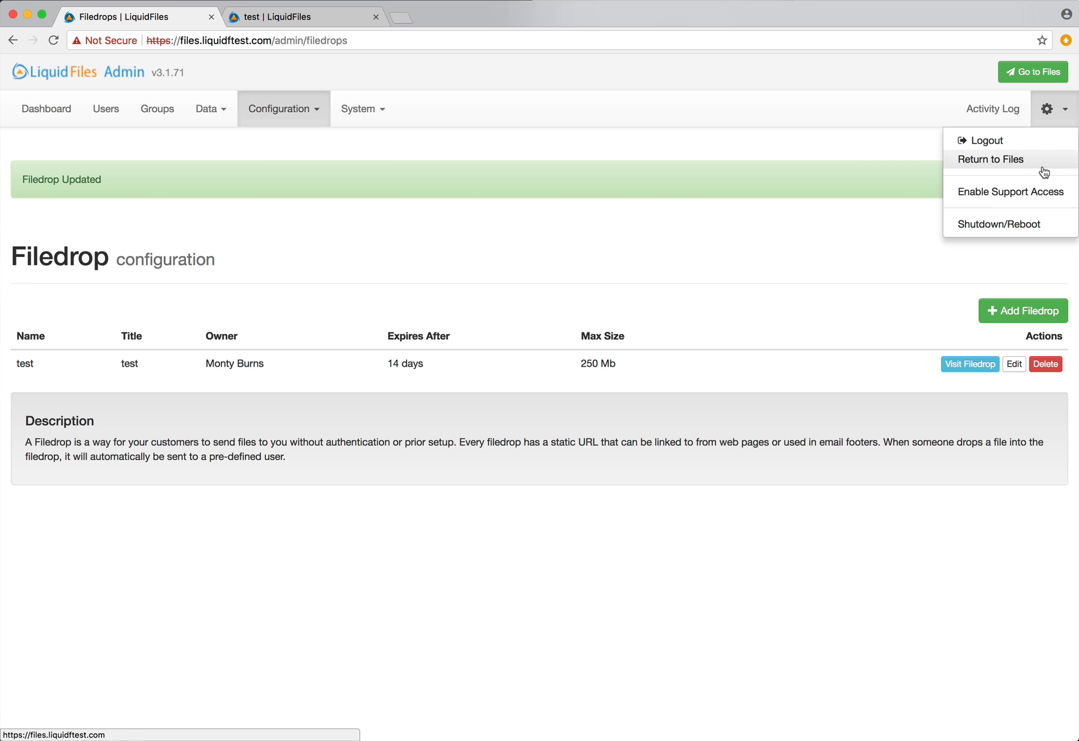
left_click(1012, 142)
left_click(314, 16)
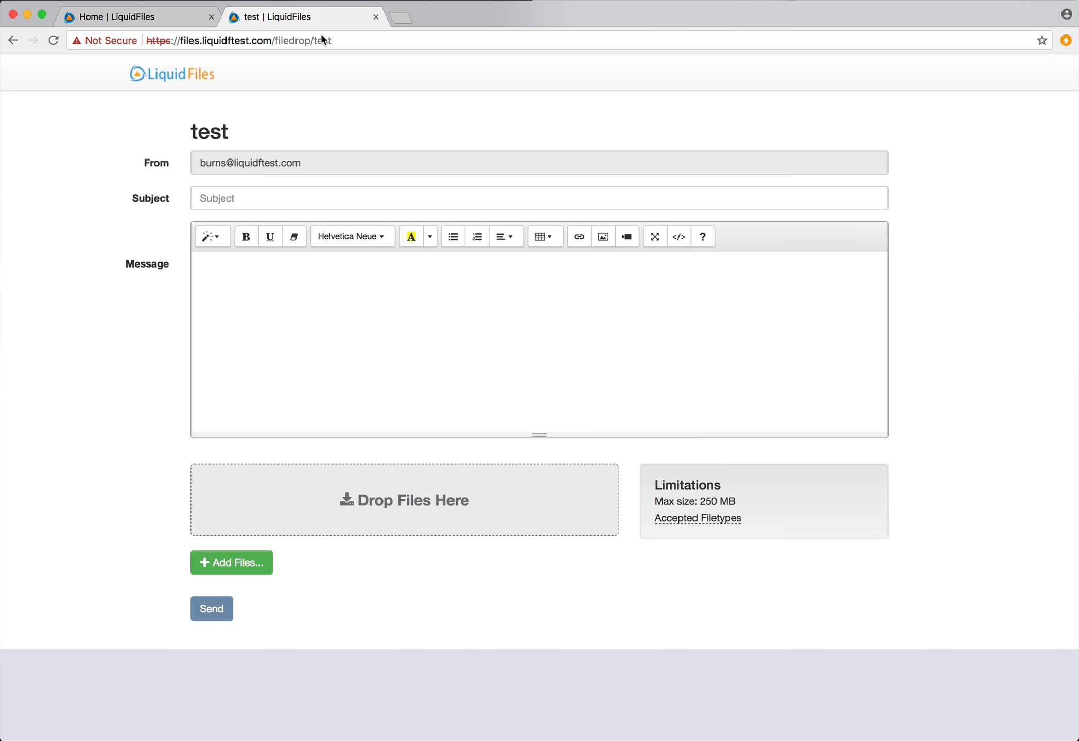
left_click(390, 40)
key("Return")
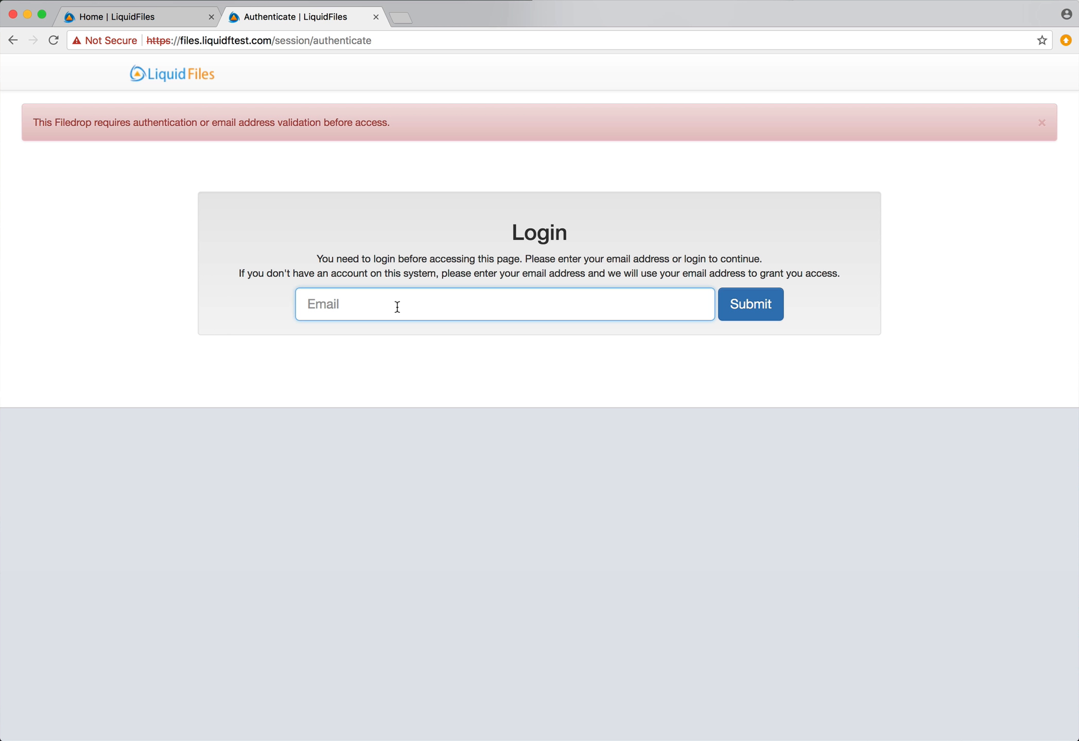
Request Filedrop access with an outside email address and paste the emailed validation code into the token field
type("boss@company.com")
key("Return")
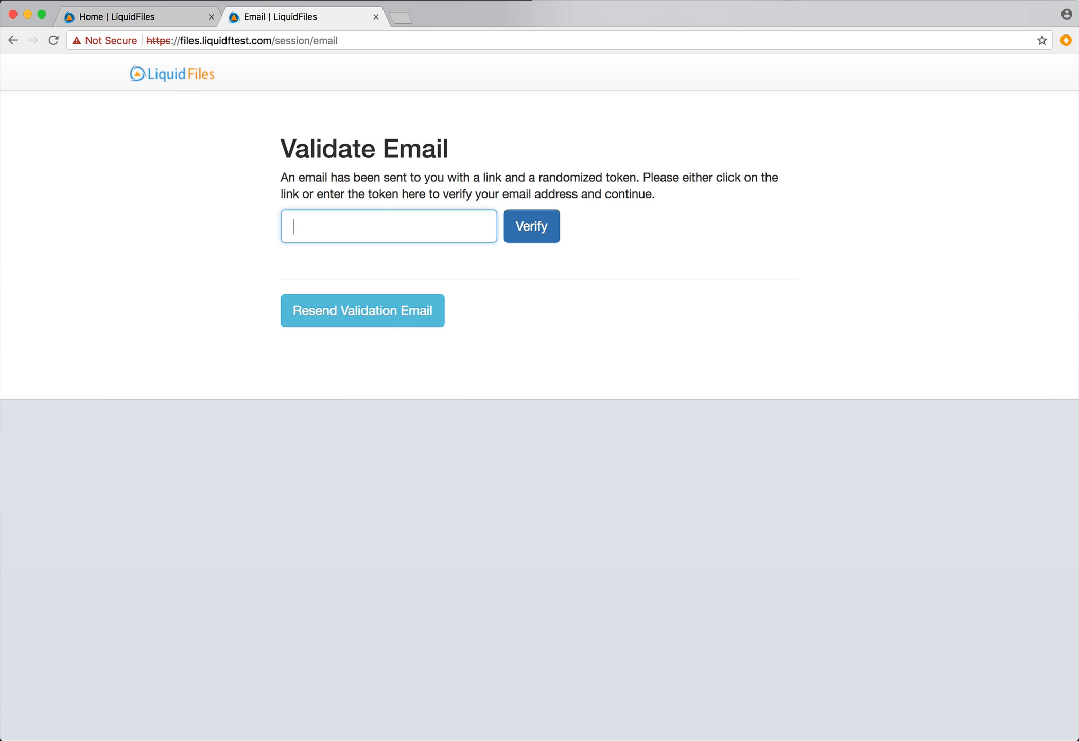
left_click(363, 311)
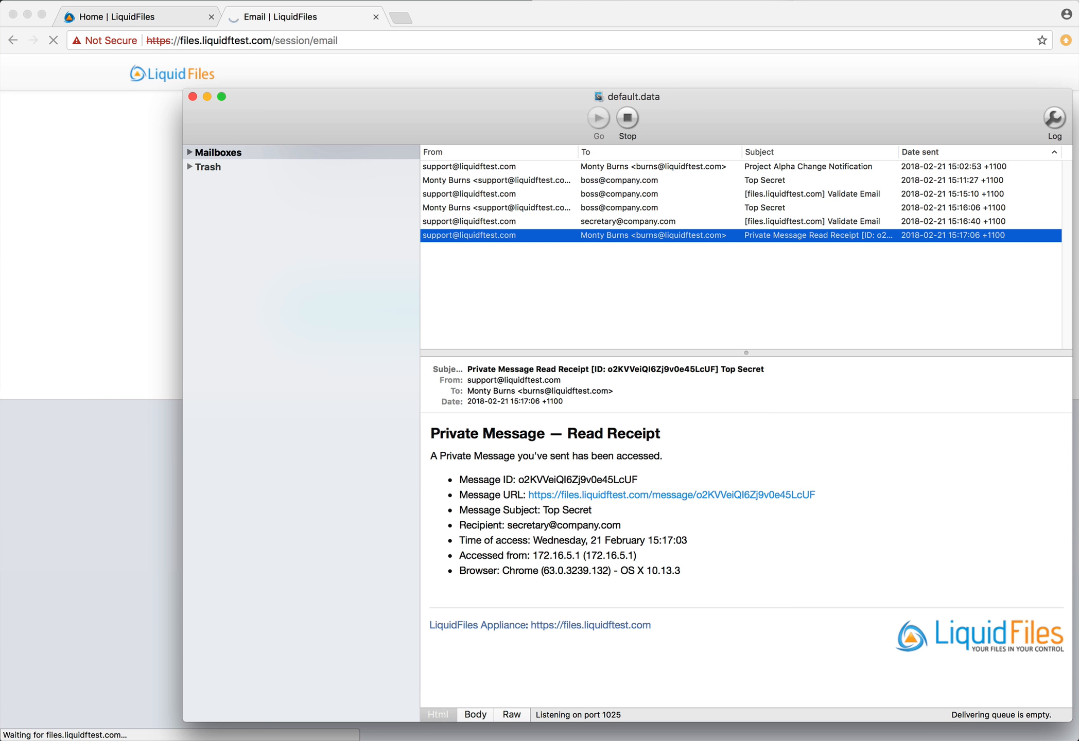
left_click(516, 249)
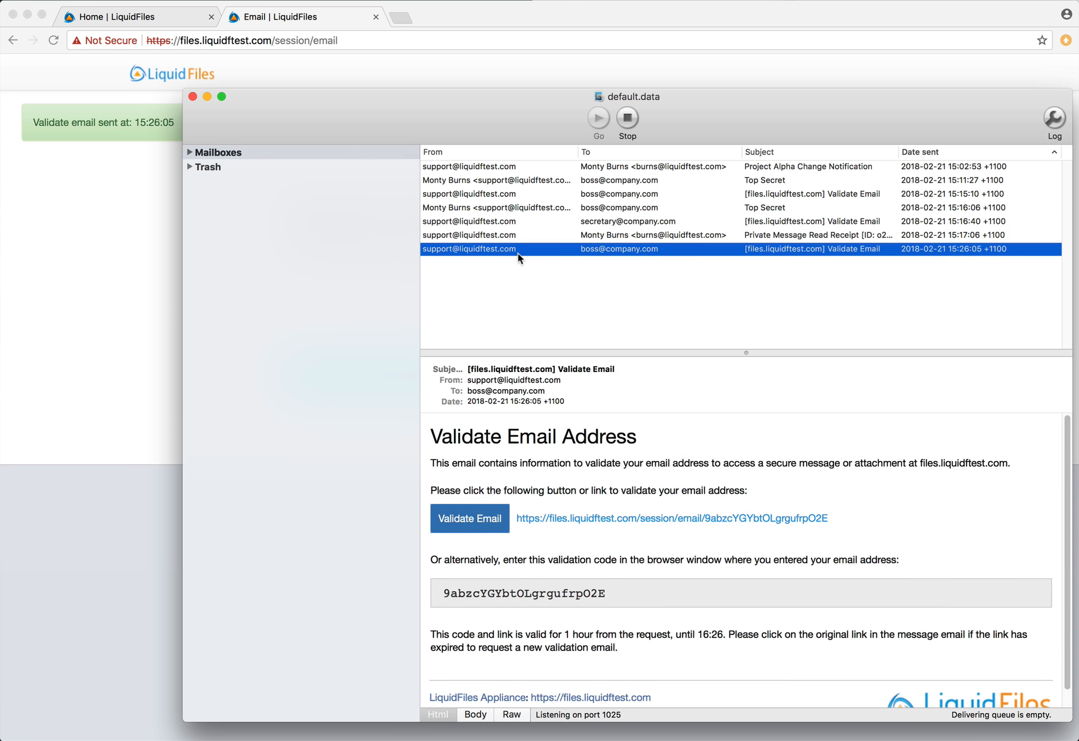
double_click(578, 597)
key("super+c")
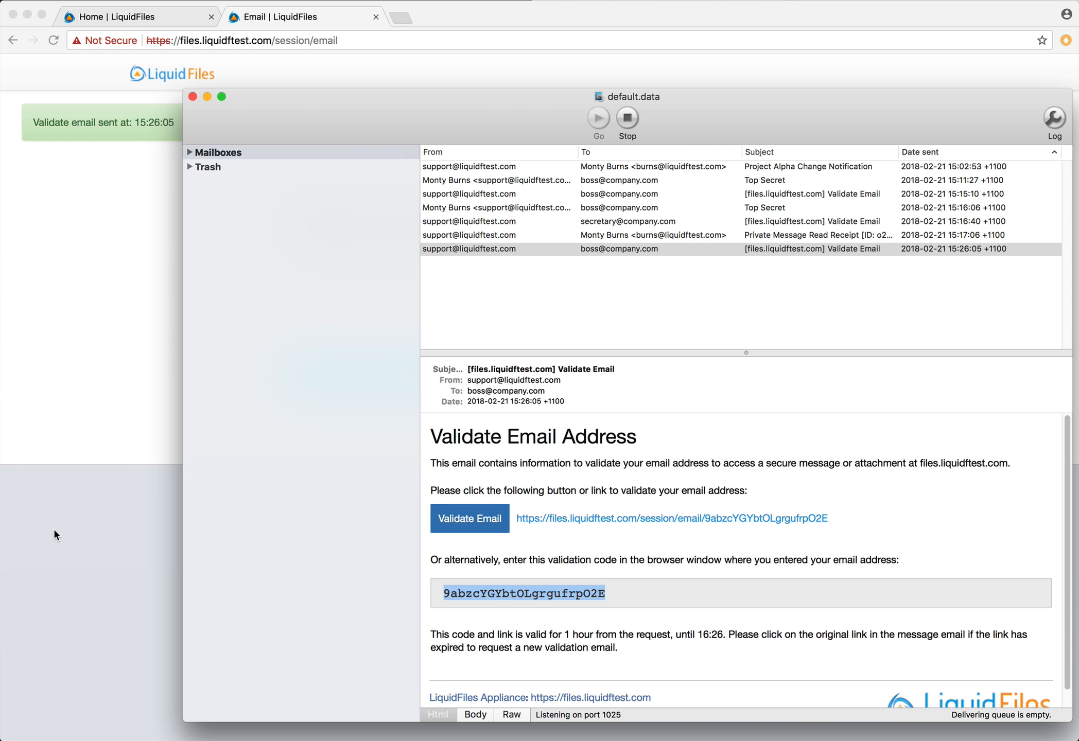
left_click(53, 527)
key("super+v")
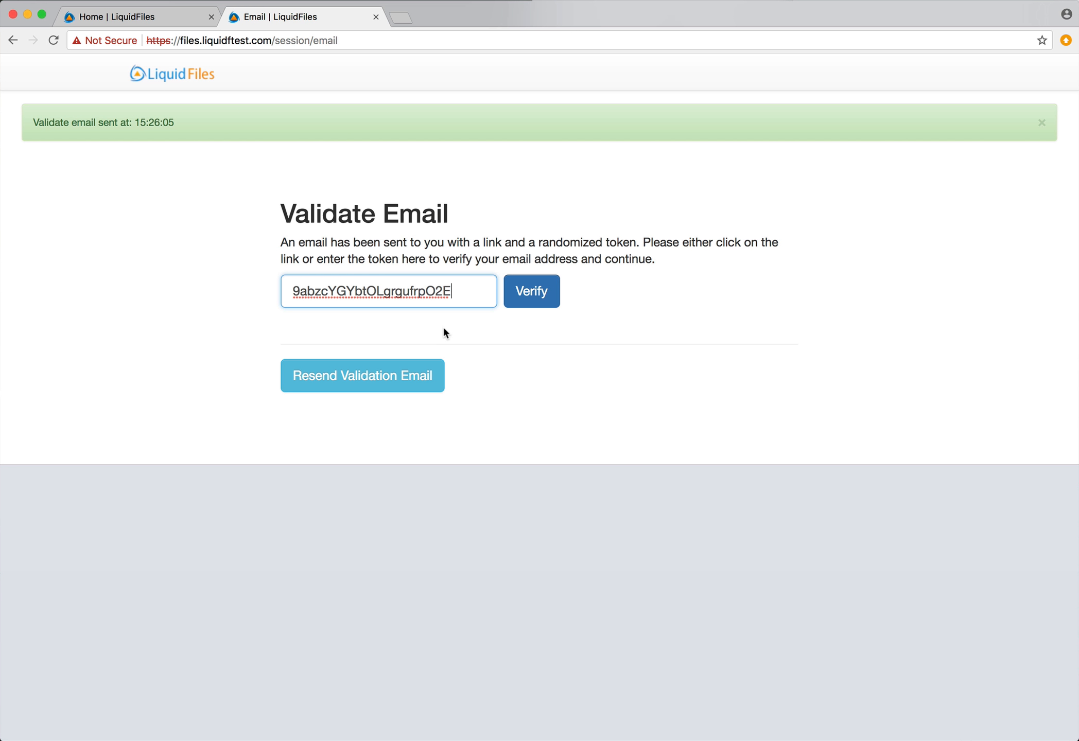
Submit the pasted validation code to verify the outside email address
left_click(531, 291)
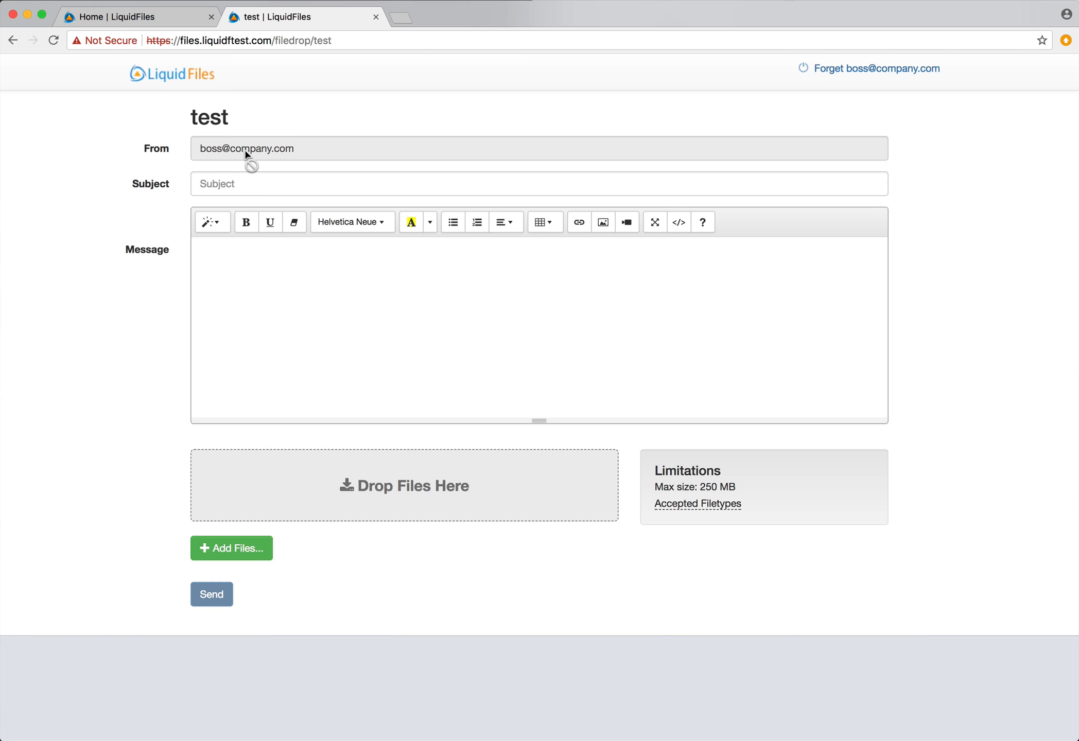
Forget the validated sender address and dismiss the account options menu
left_click(875, 69)
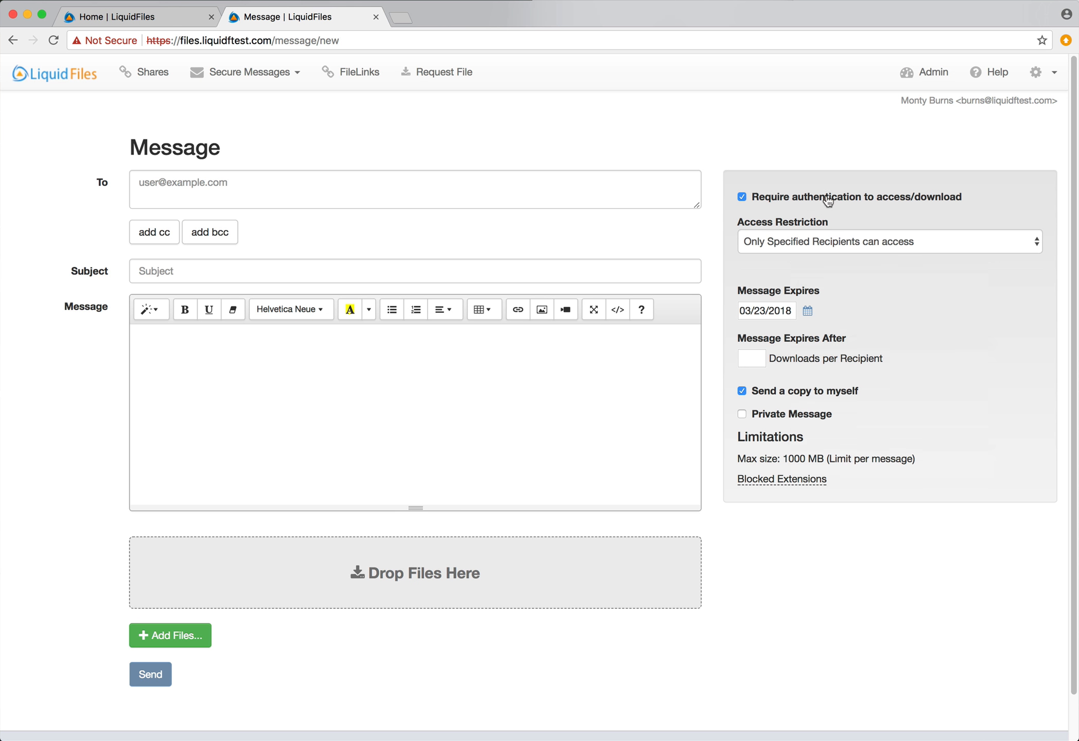
left_click(1037, 77)
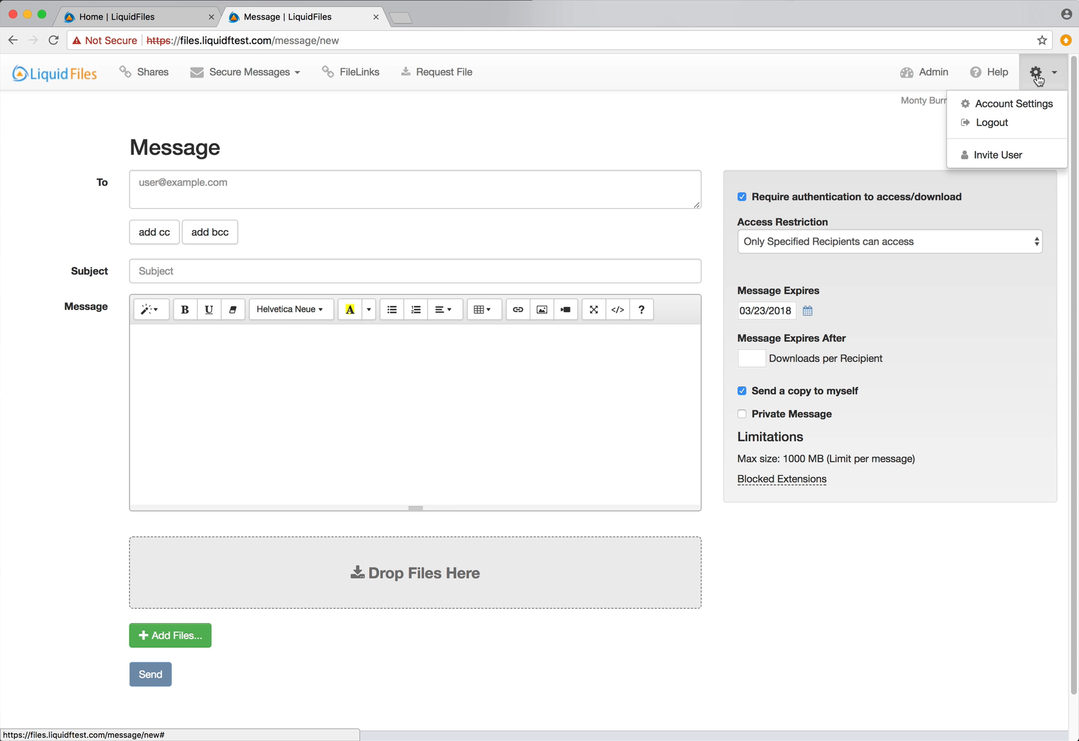
left_click(680, 138)
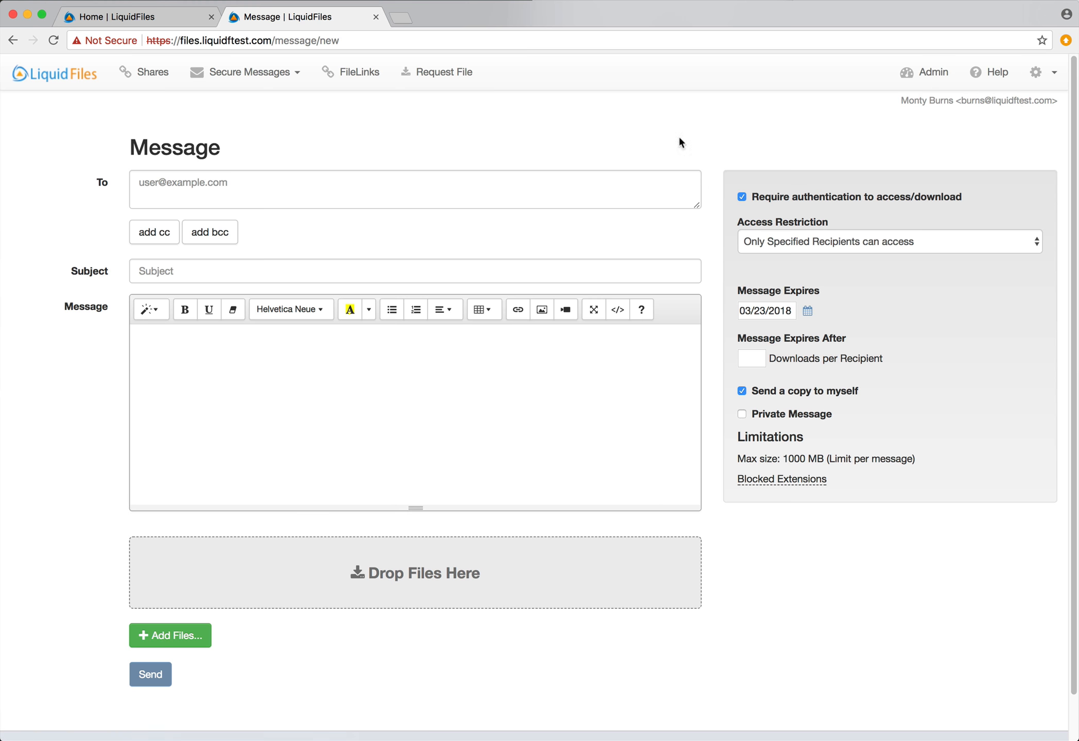
Review the Request File form, close it, and switch to the admin pages
left_click(437, 73)
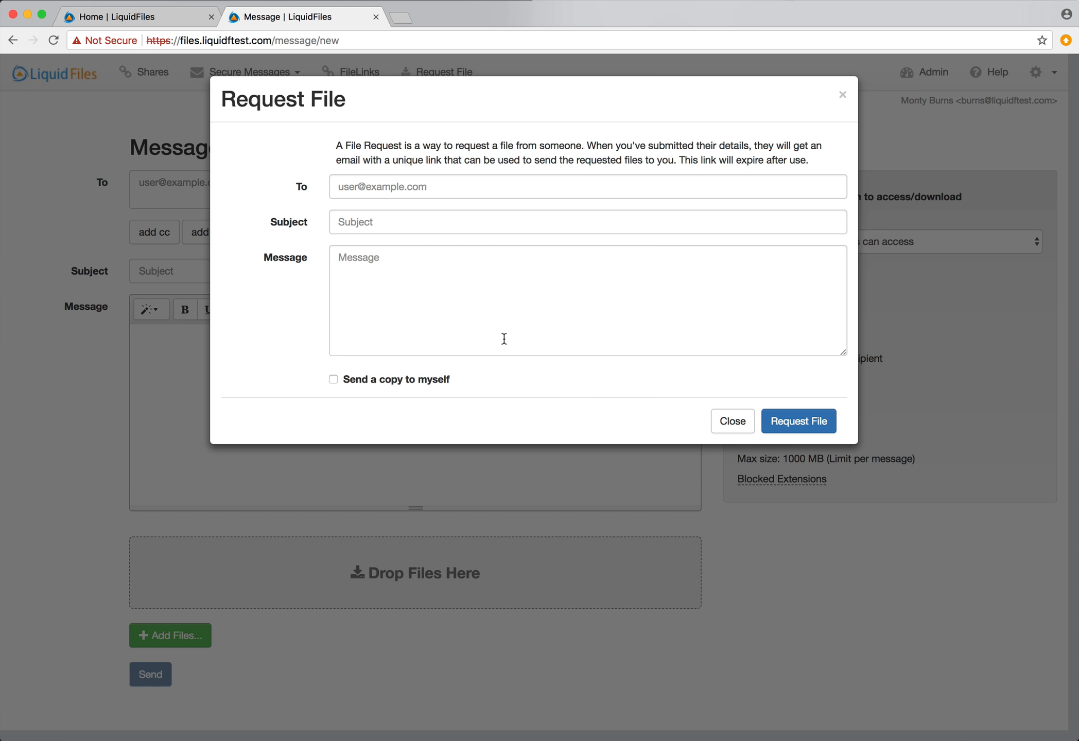
left_click(733, 428)
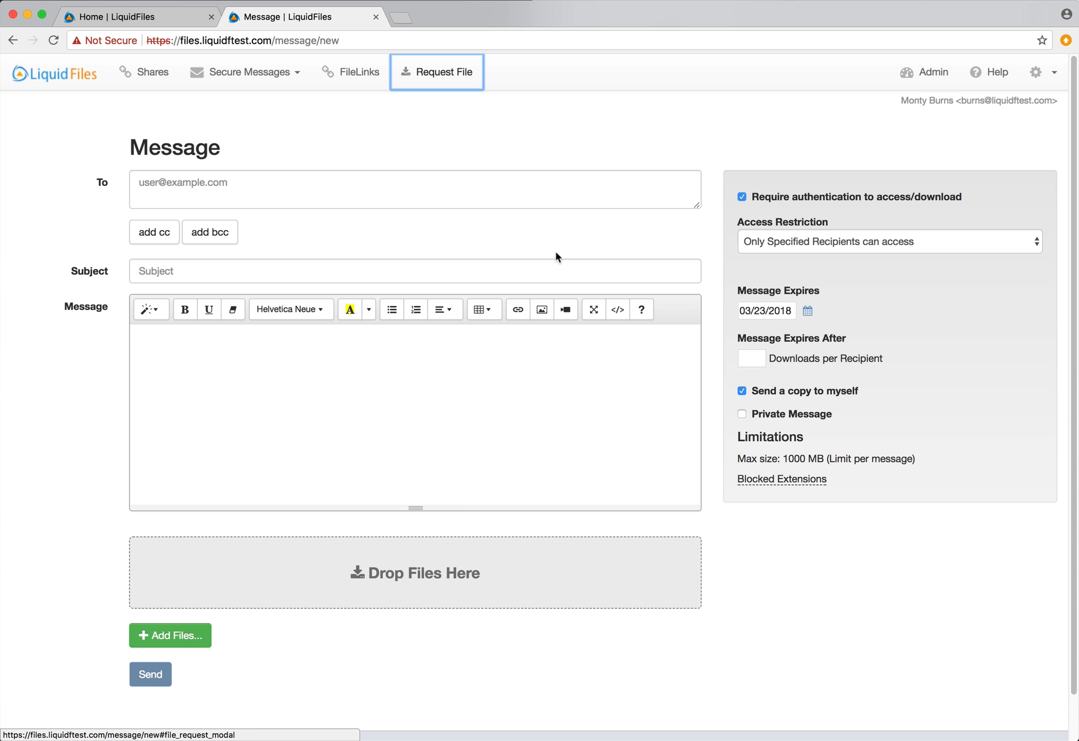
left_click(934, 75)
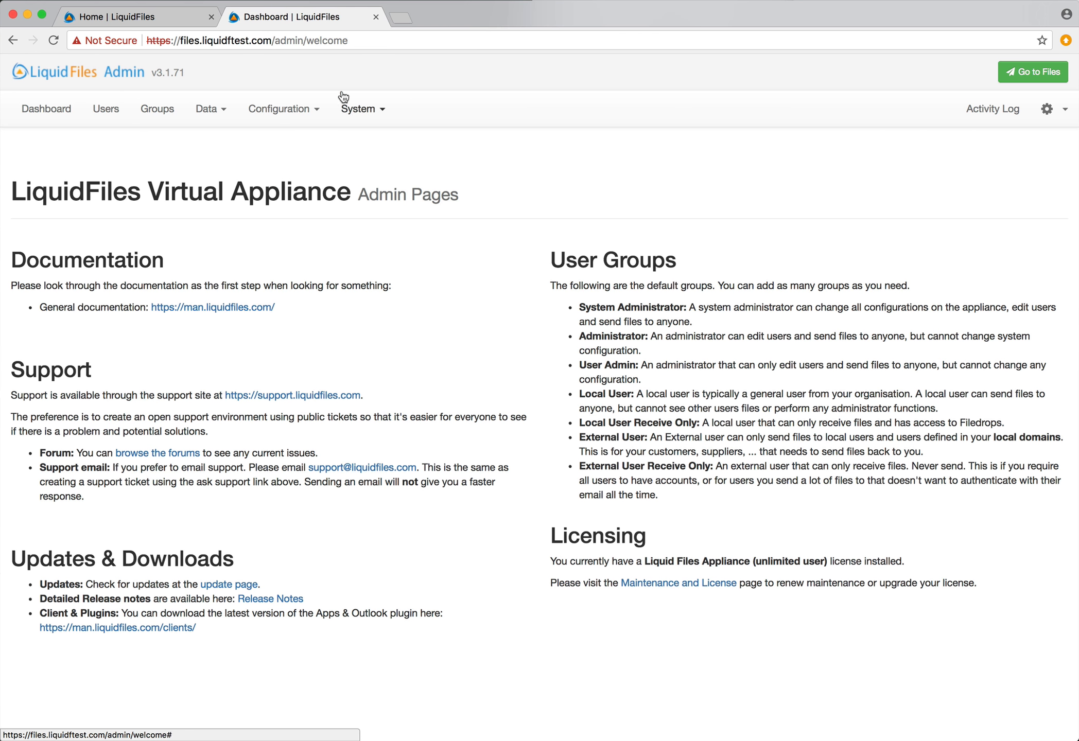
Enable File Request Multi-Use and per-message Multi-Use for the Sysadmins group, save, and return to Files
left_click(154, 109)
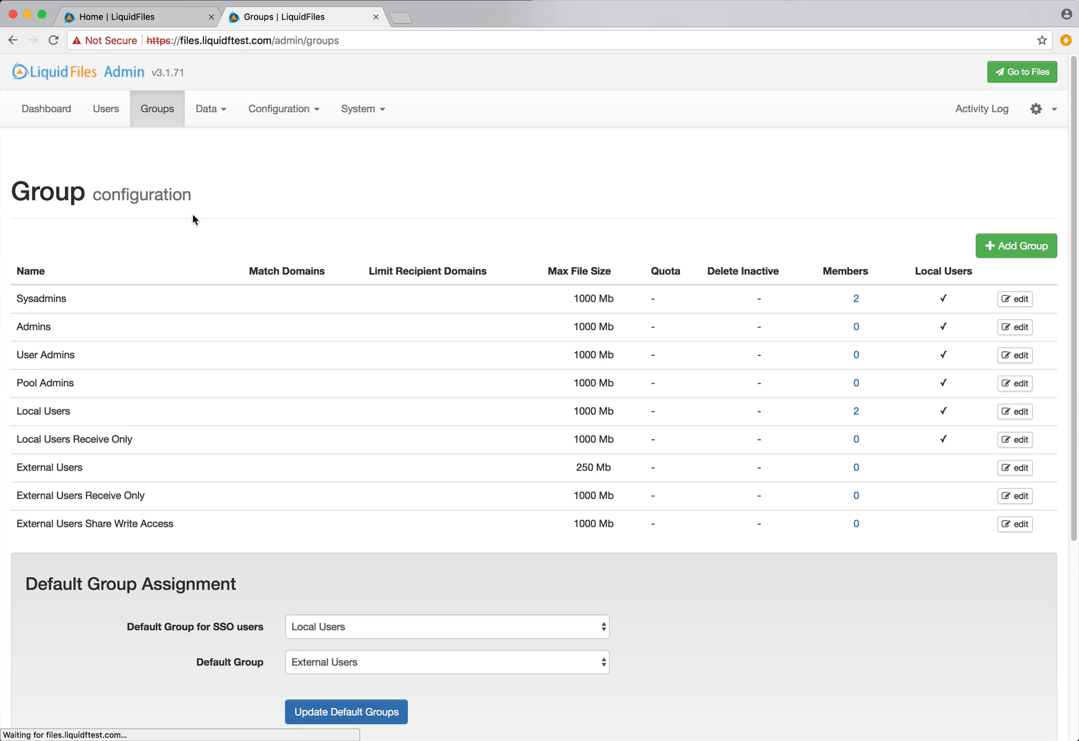
left_click(1014, 299)
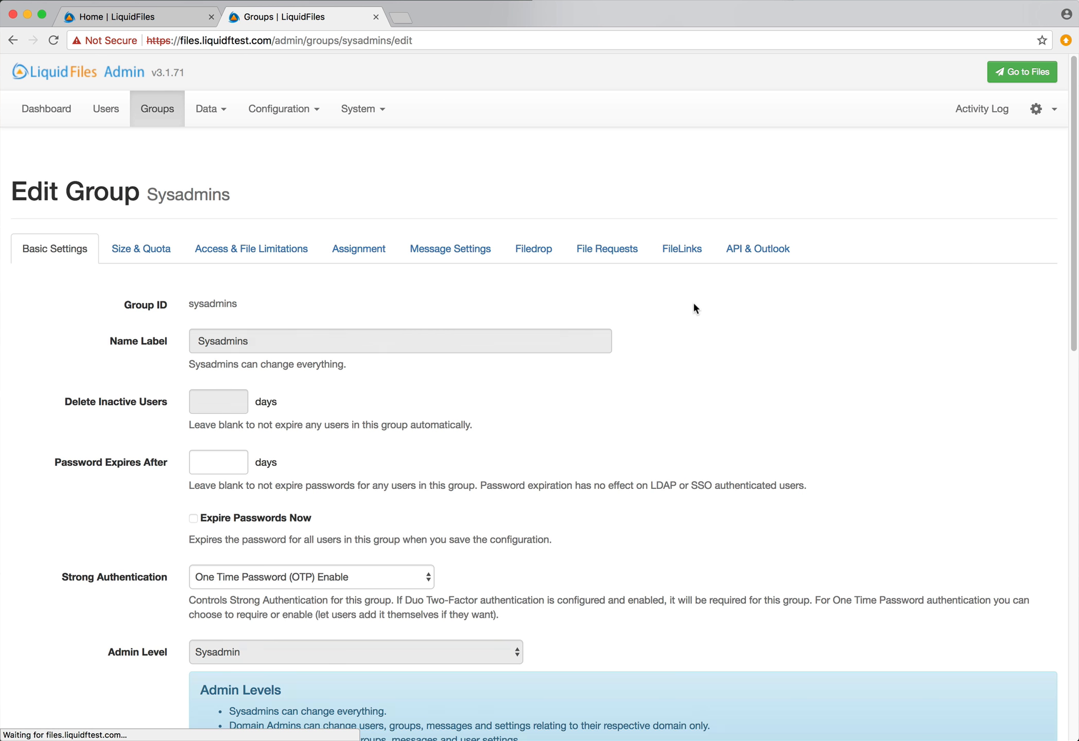
left_click(607, 250)
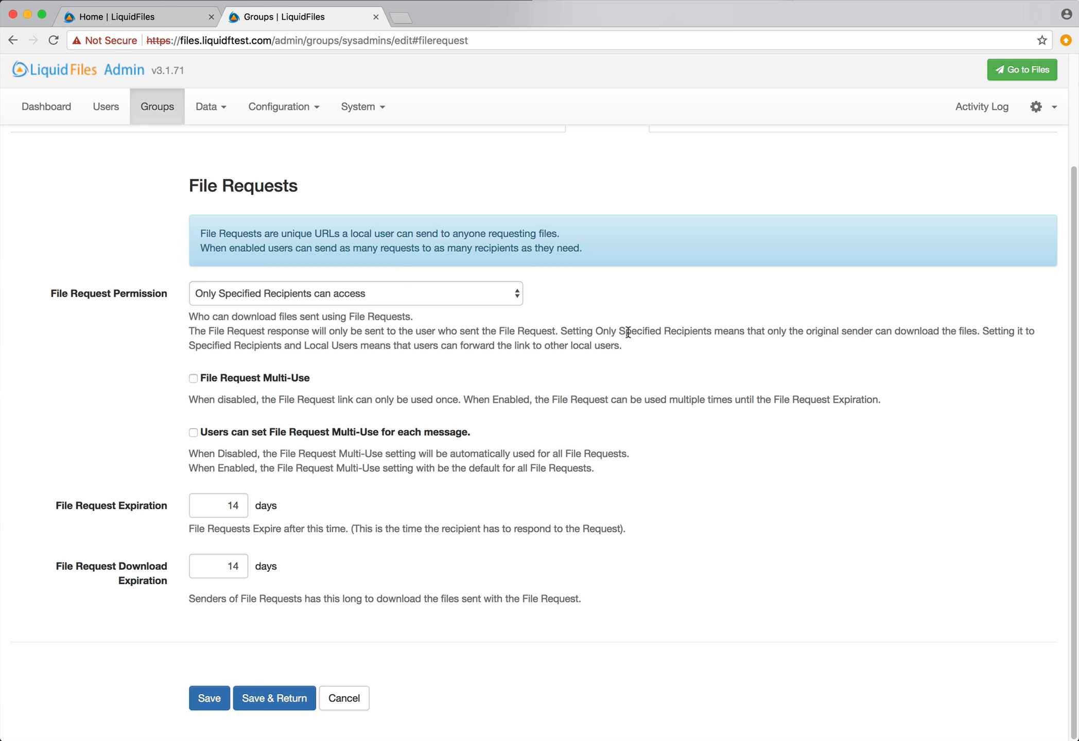
left_click(252, 383)
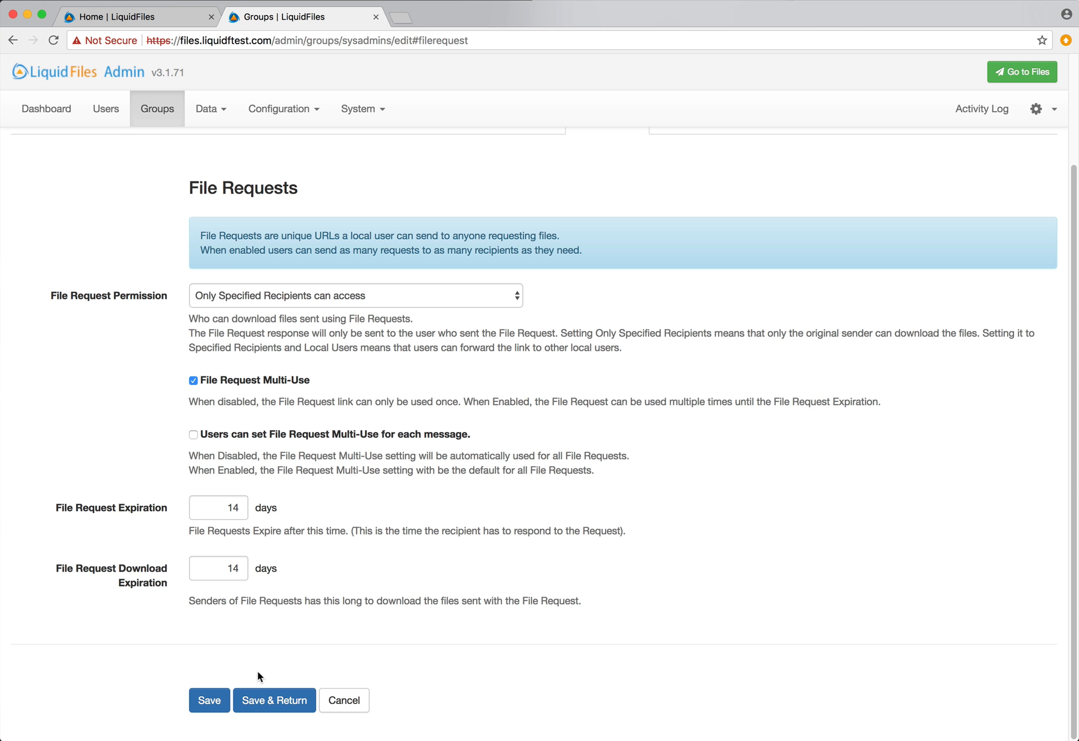
left_click(242, 438)
left_click(257, 701)
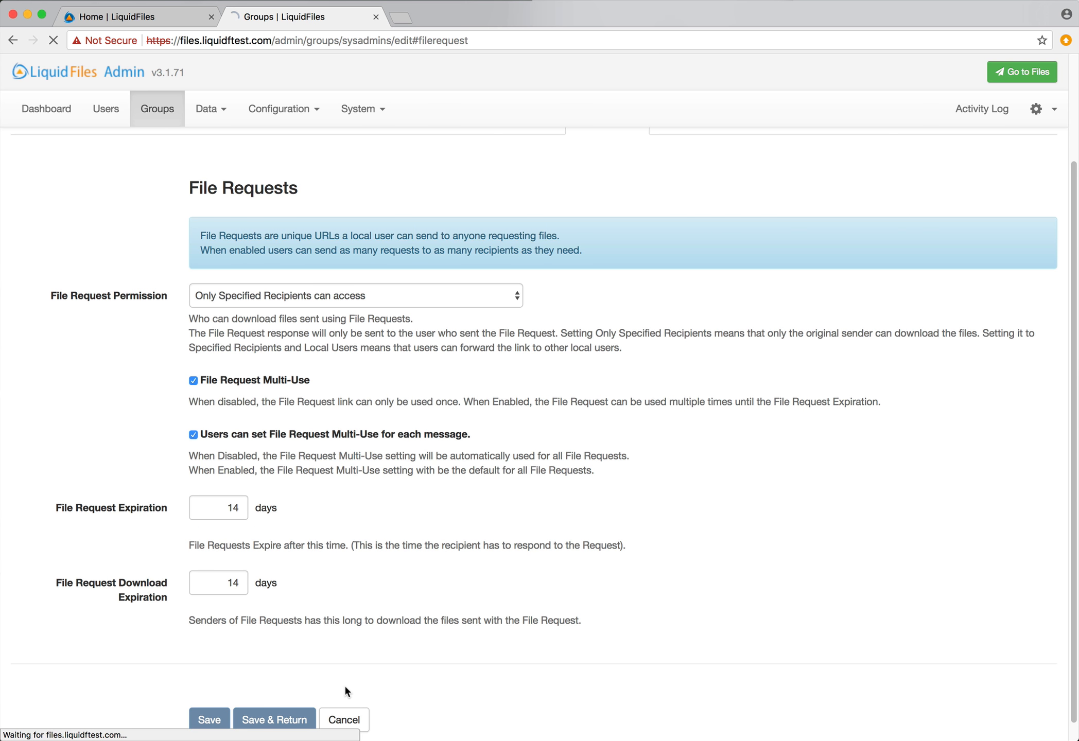
left_click(1020, 74)
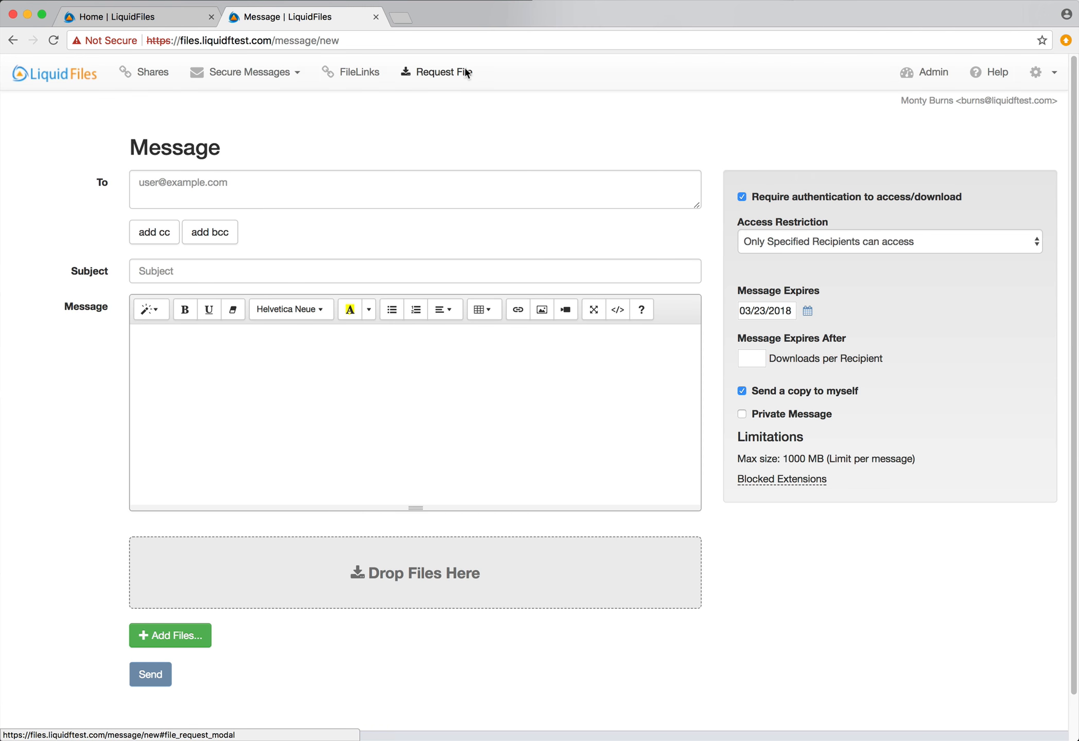
Confirm the Request File form now shows a Multi-Use checkbox, then switch to the admin pages
left_click(462, 72)
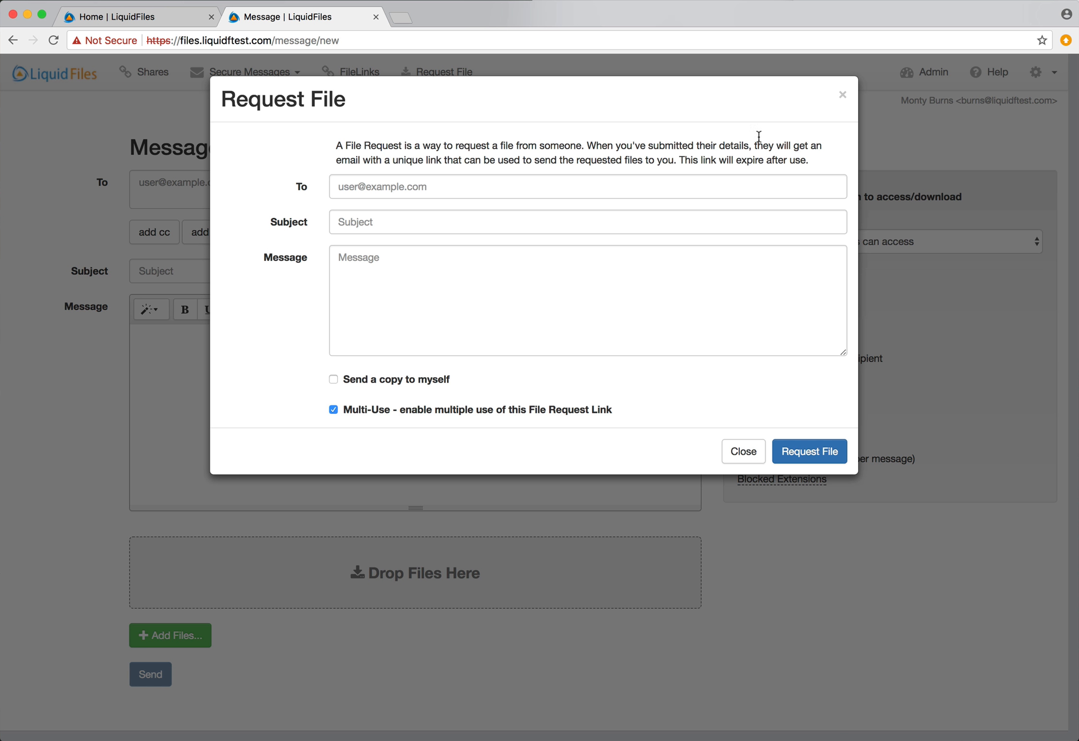
left_click(843, 97)
left_click(925, 72)
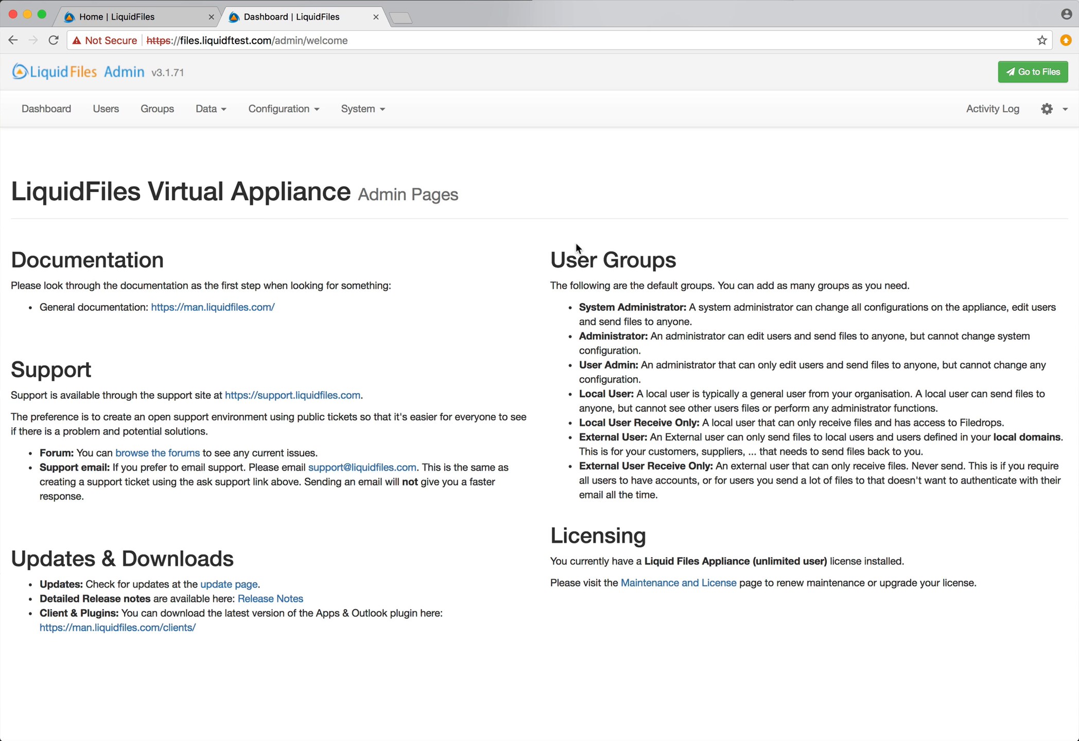
Open the 'test' FTPdrop's edit form under Configuration > FTPdrops and delete its existing SSH key
left_click(288, 116)
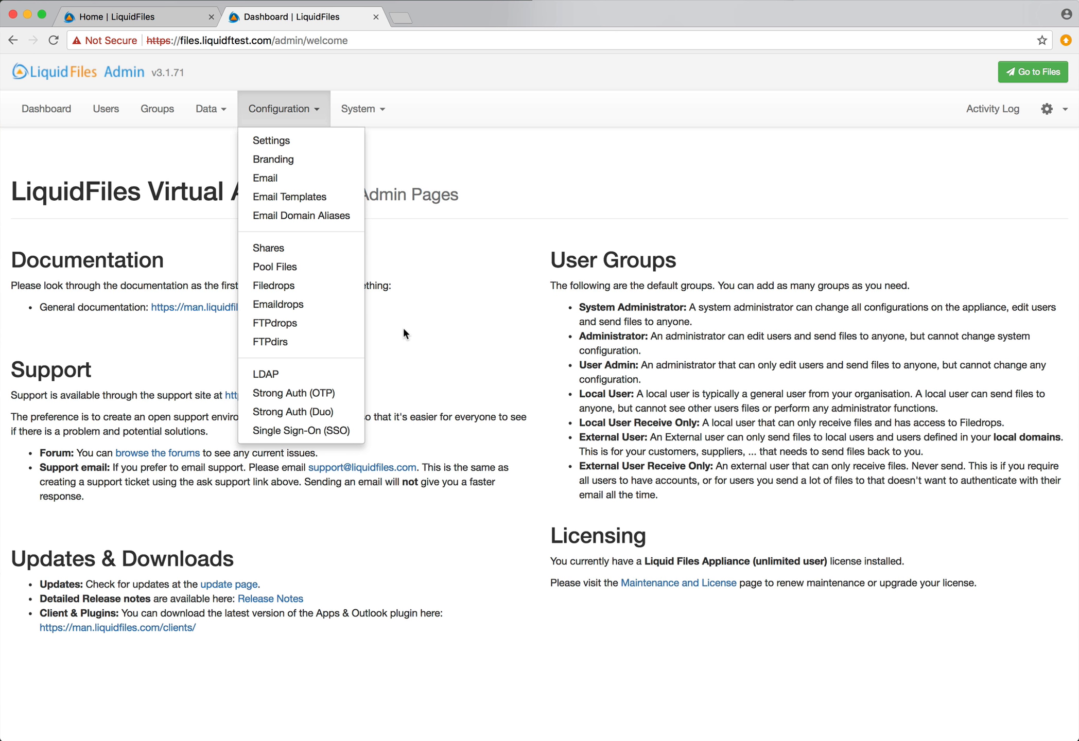
left_click(318, 323)
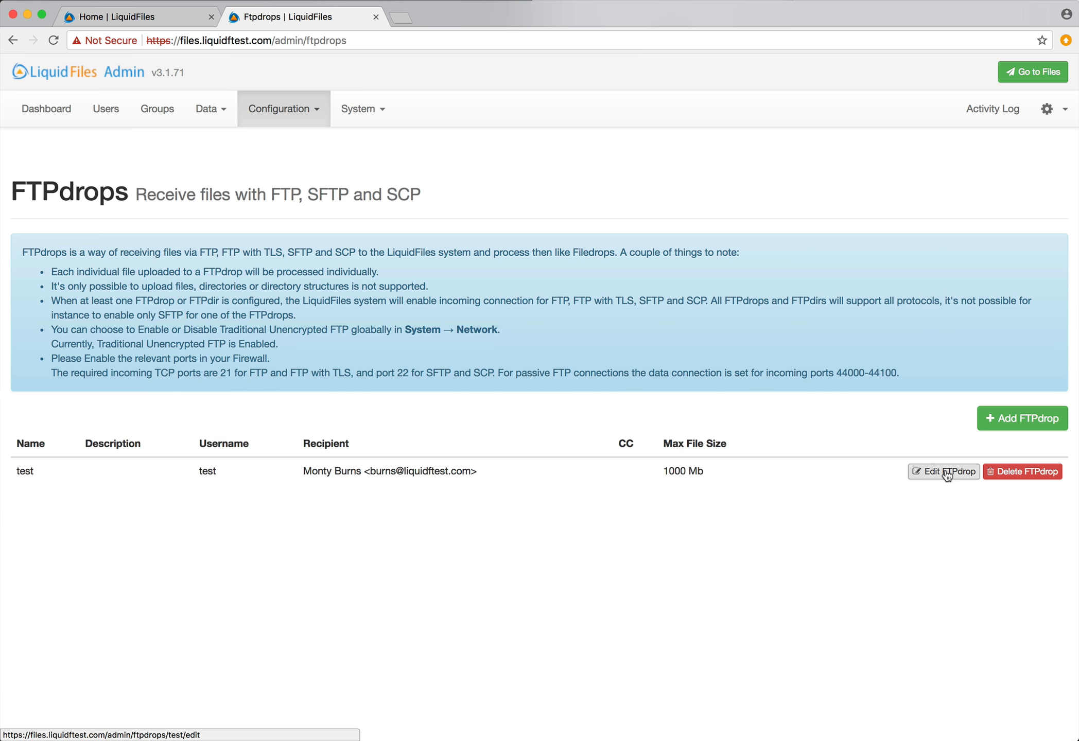
left_click(924, 474)
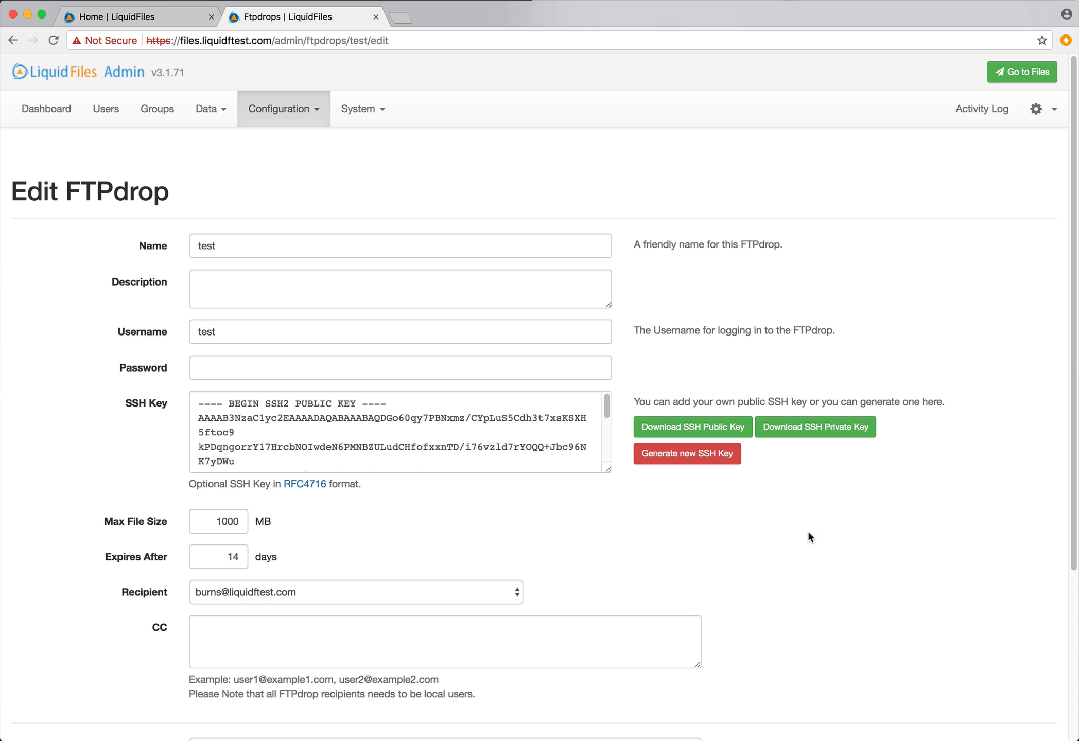
left_click(537, 455)
key("super+a")
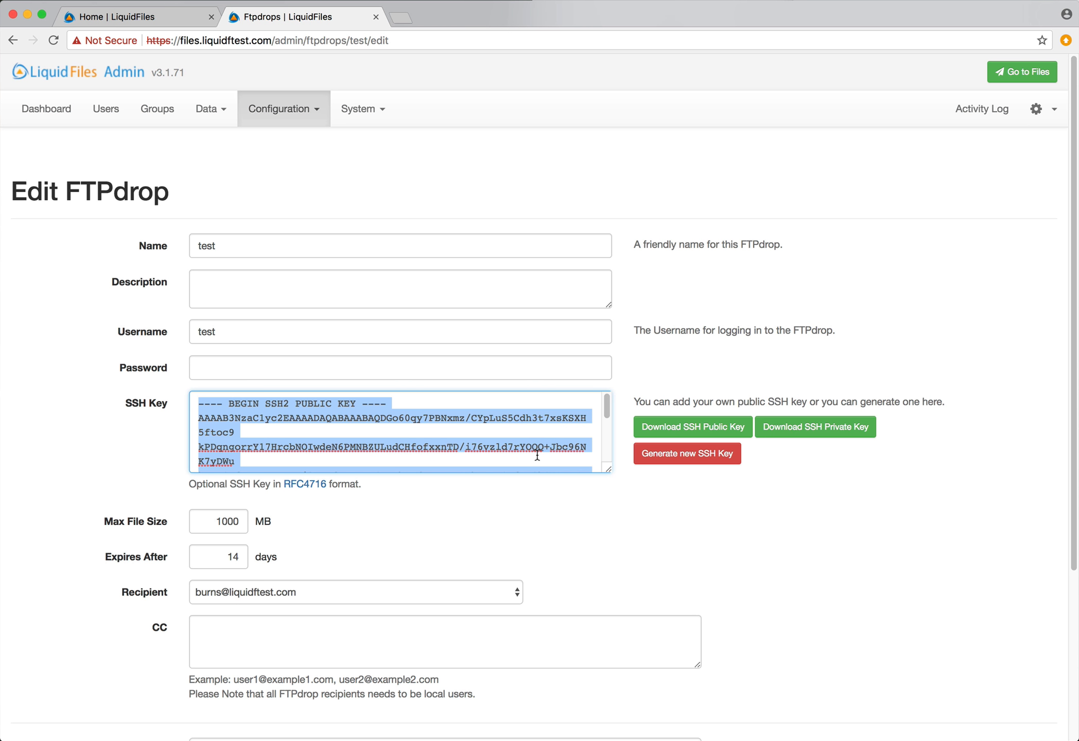
key("BackSpace")
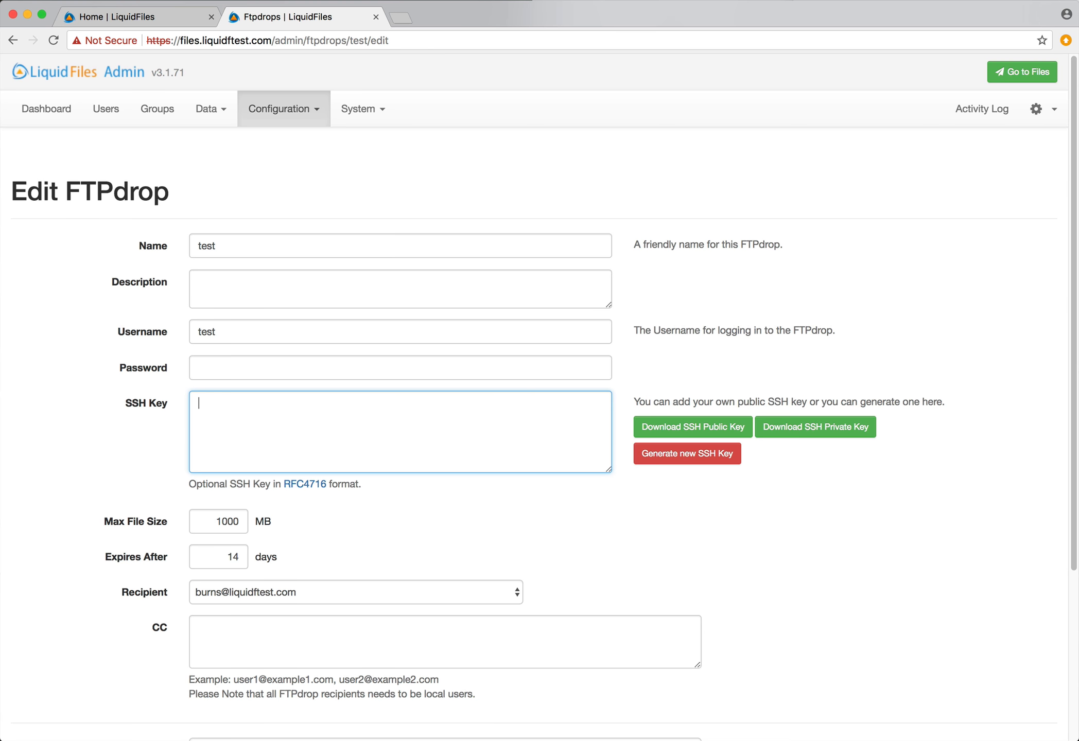
left_click(115, 451)
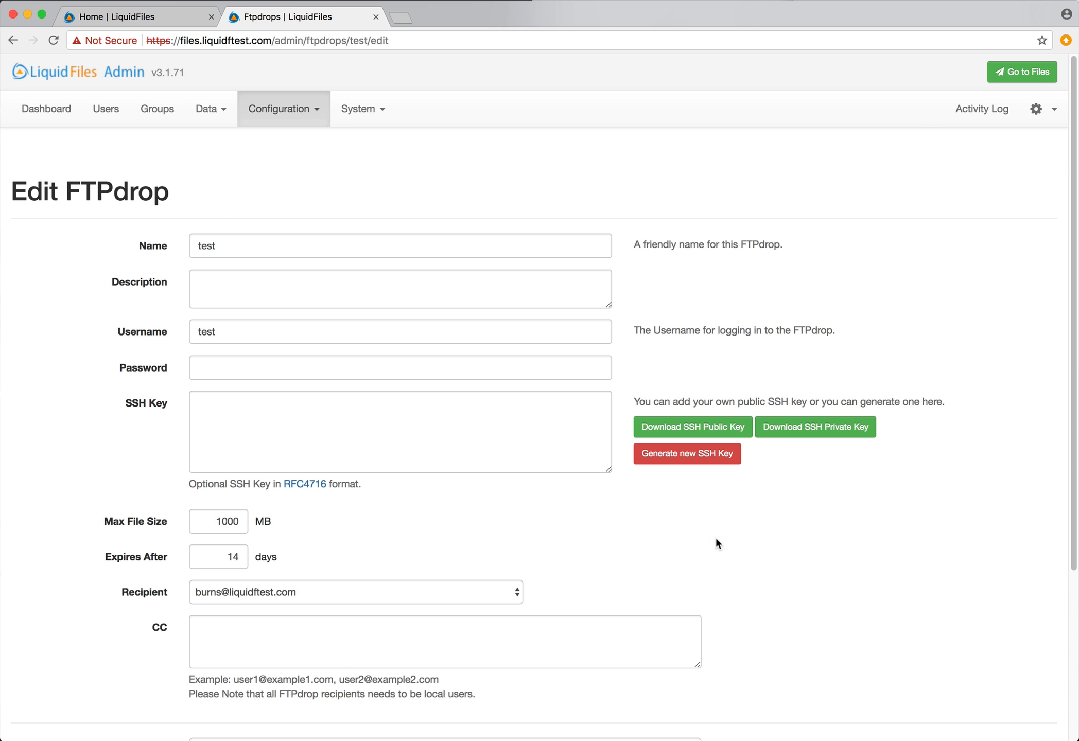
left_click(360, 423)
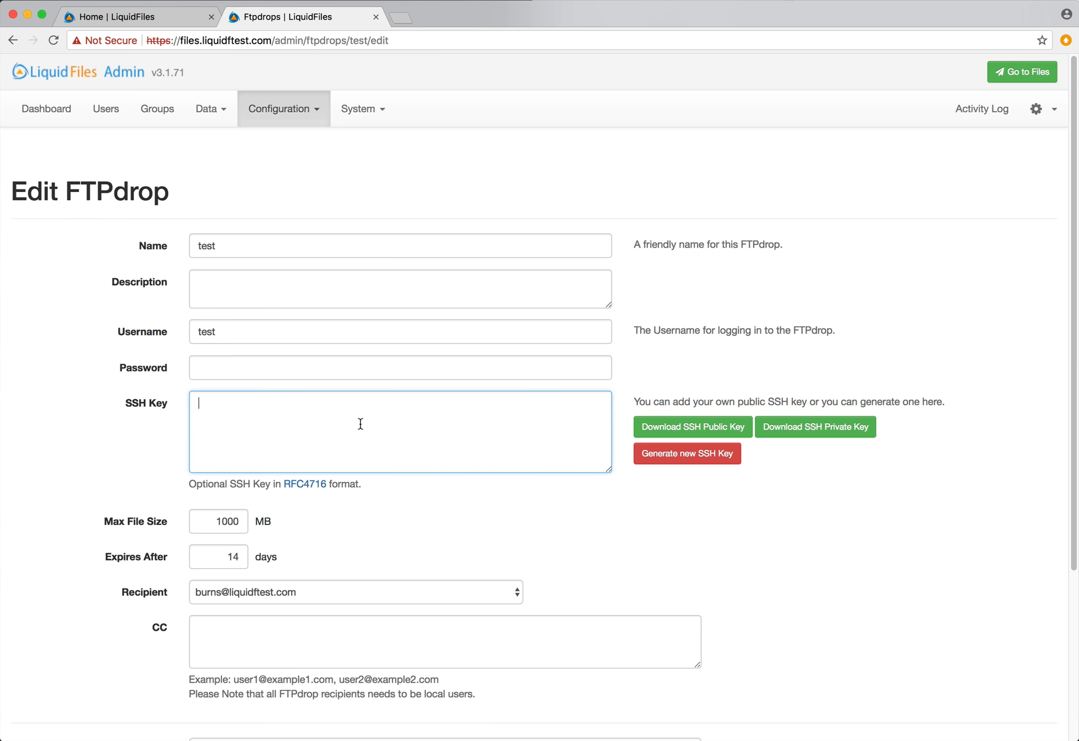
Generate and confirm a new SSH key pair for the 'test' FTPdrop, then scroll through the new key
left_click(697, 456)
left_click(677, 137)
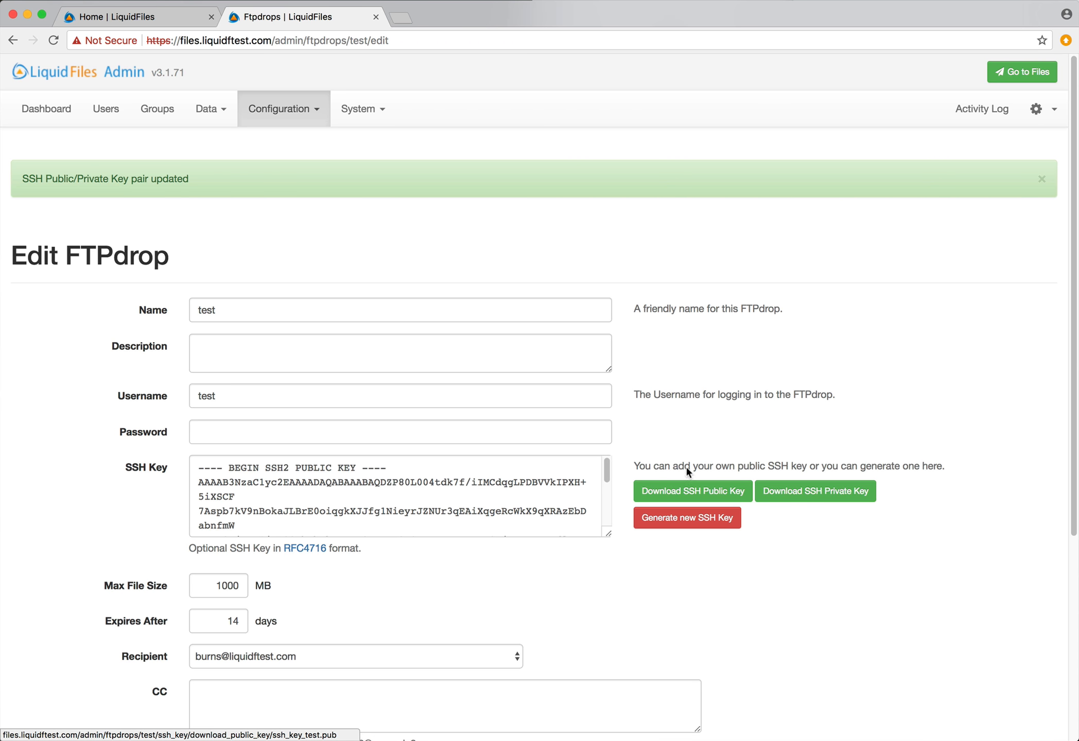
mouse_move(607, 472)
left_mouse_down()
mouse_move(608, 522)
mouse_move(608, 452)
left_mouse_up()
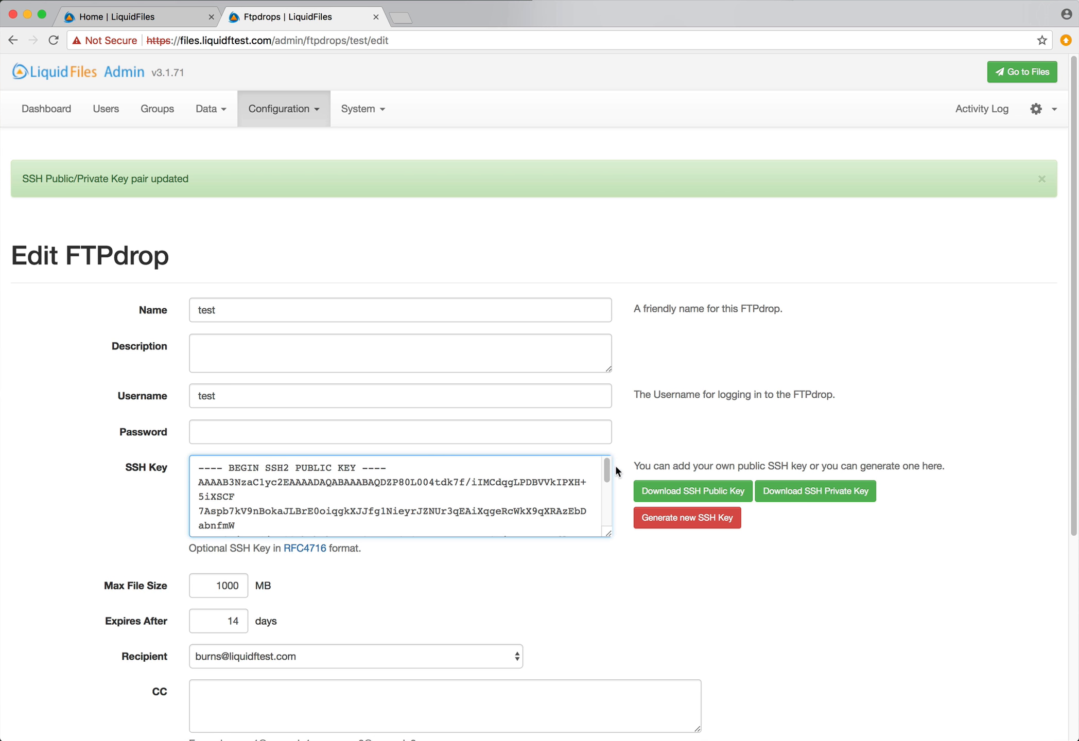
scroll(614, 464, "down", 3)
scroll(434, 367, "down", 5)
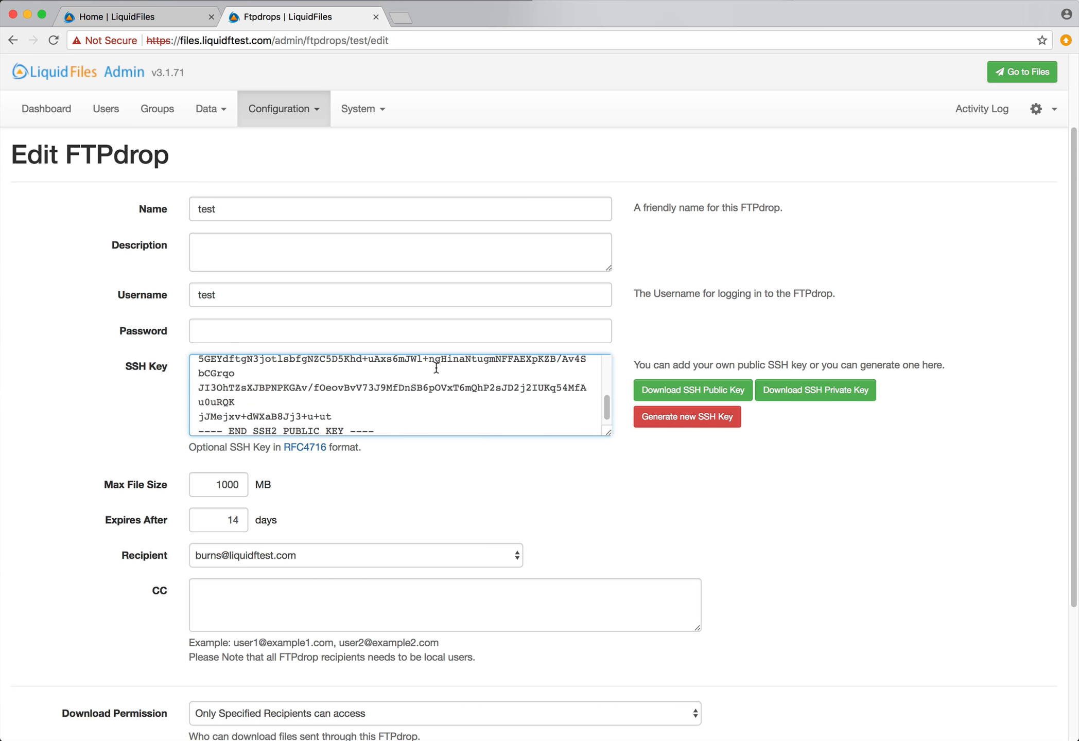
scroll(491, 440, "down", 5)
scroll(603, 459, "up", 5)
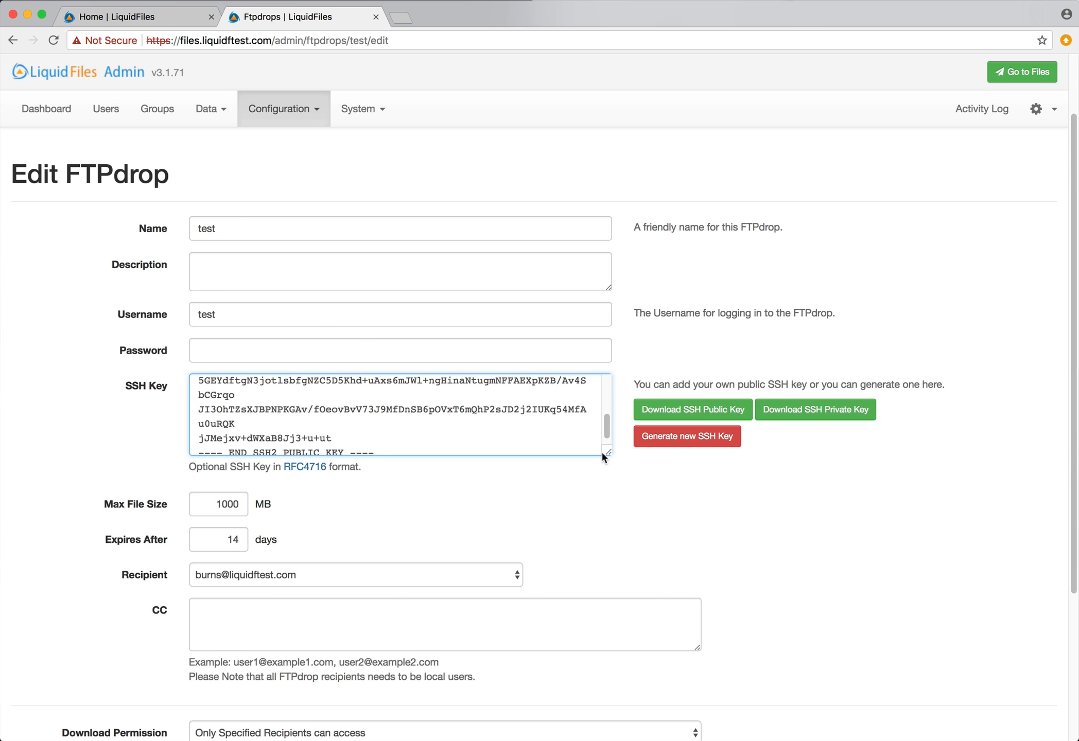
scroll(600, 450, "up", 5)
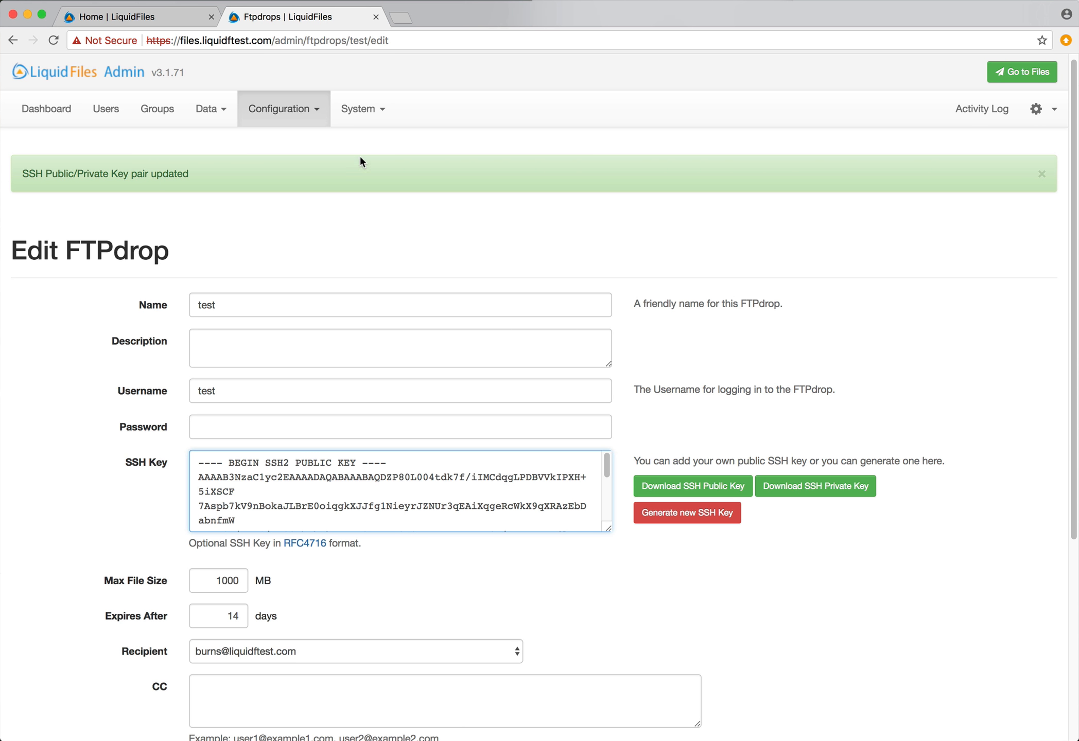
left_click(360, 108)
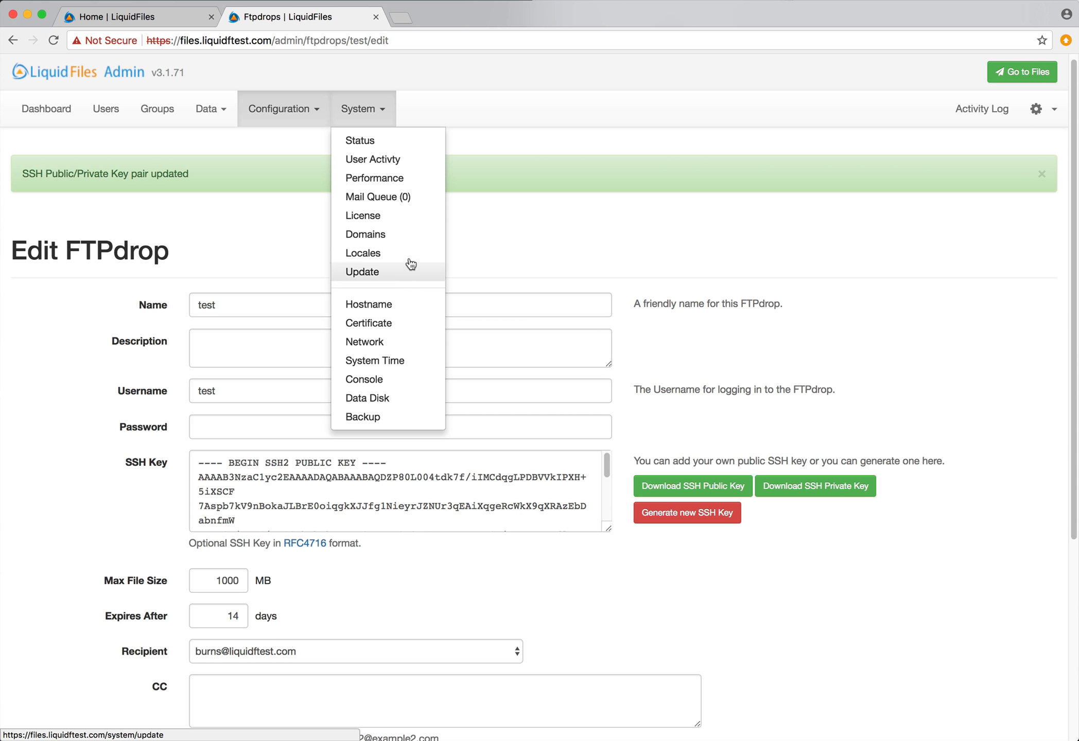
Open the System > Network settings and turn off unencrypted traditional FTP
left_click(392, 343)
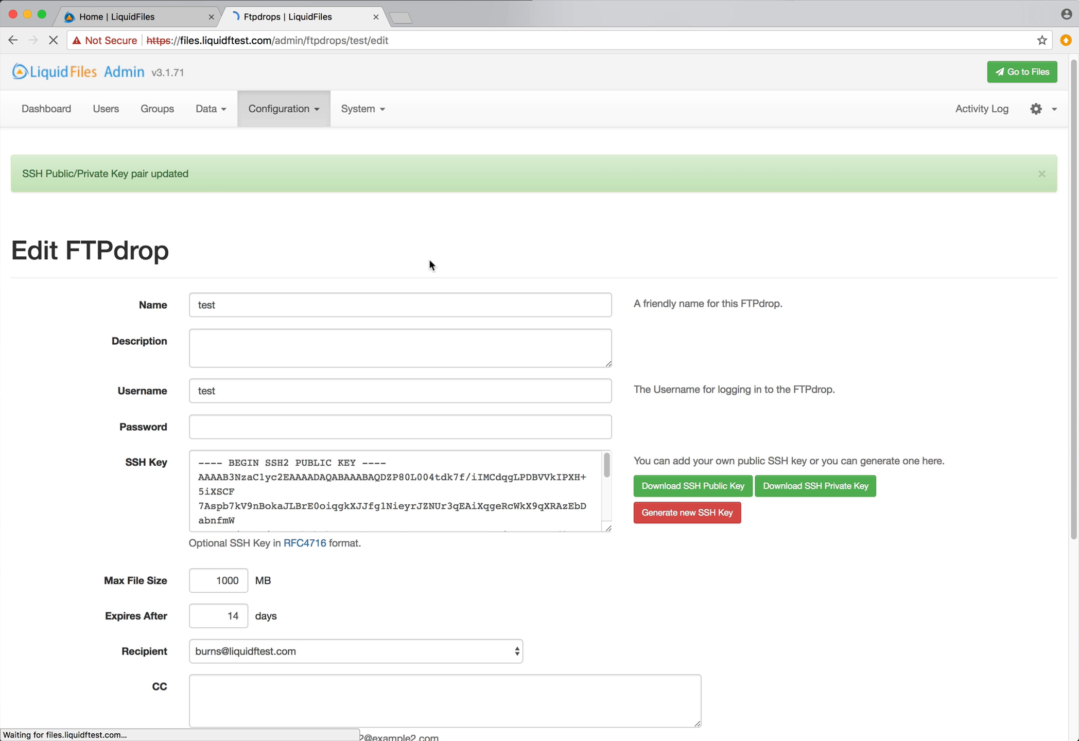
scroll(428, 262, "down", 10)
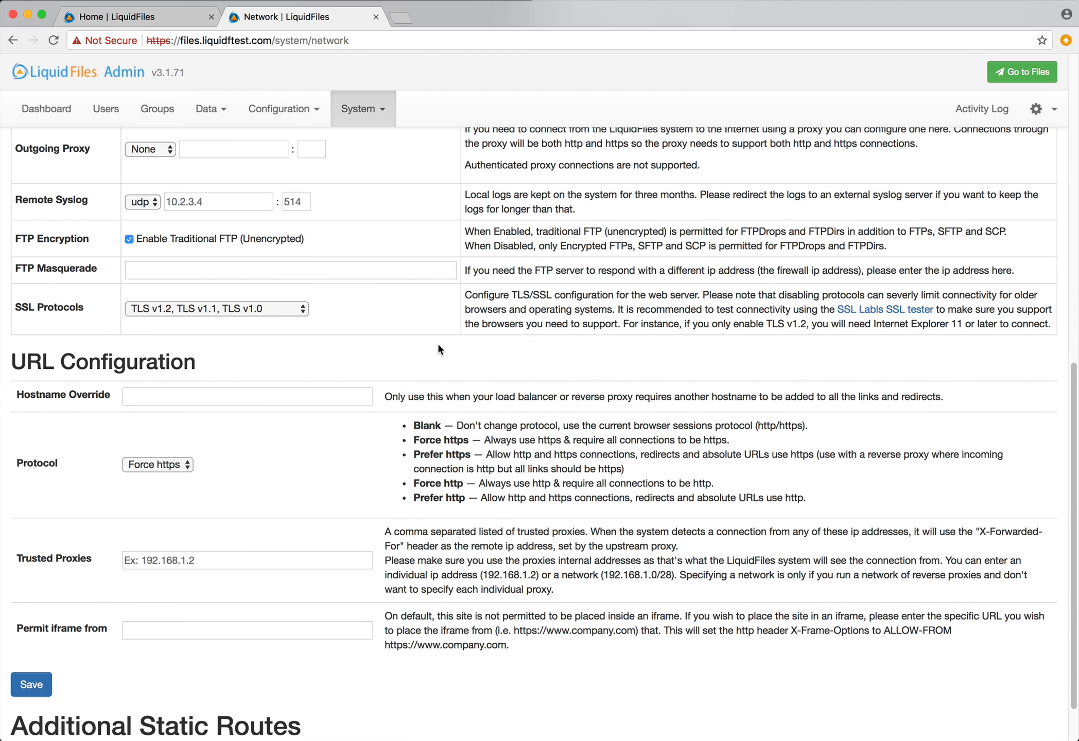
scroll(435, 342, "up", 3)
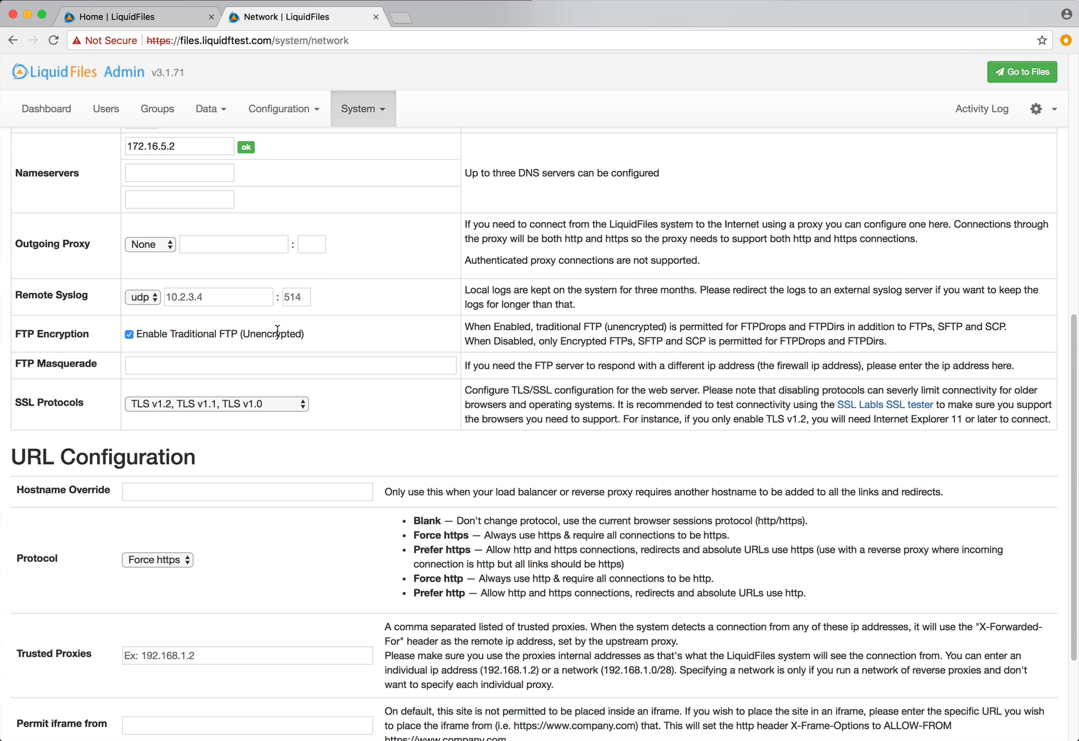
left_click(128, 335)
Review the SSL Protocols choices and keep TLS v1.2, TLS v1.1, TLS v1.0
scroll(424, 432, "down", 3)
scroll(360, 417, "up", 3)
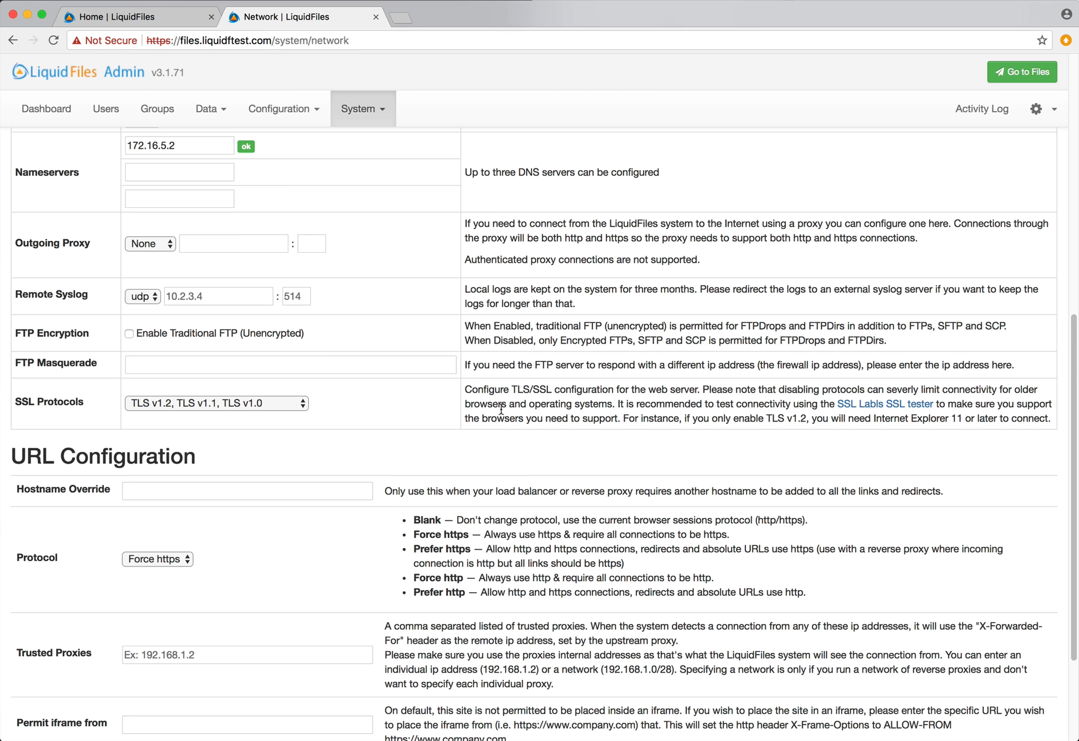
left_click(280, 404)
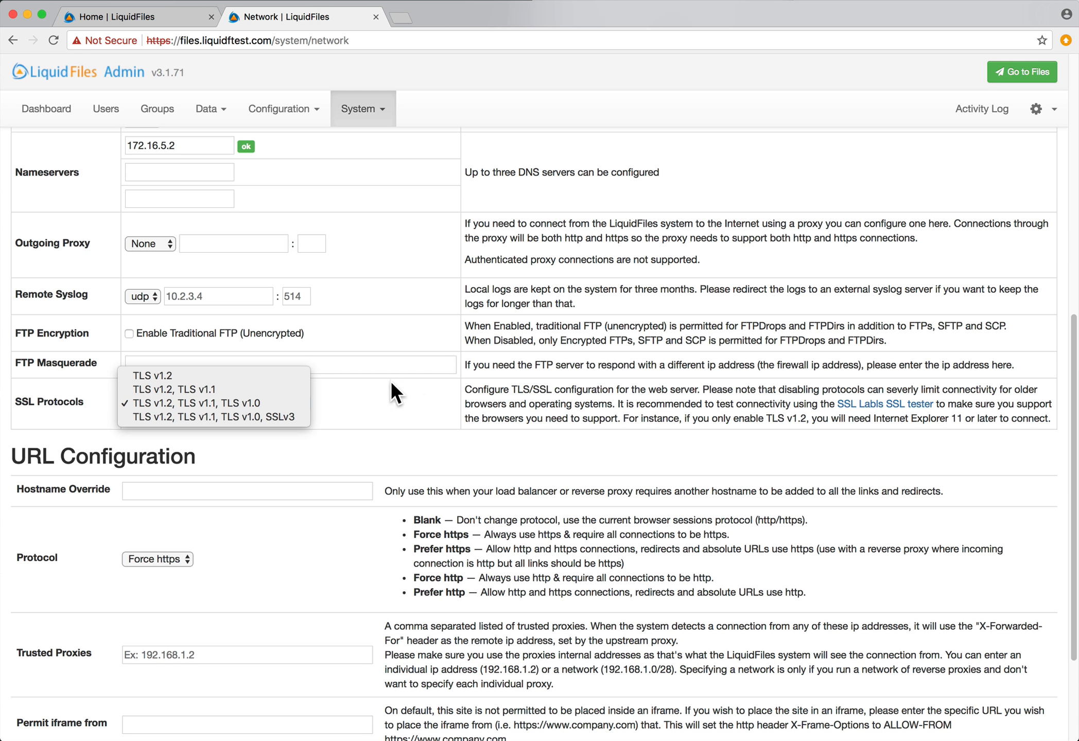
left_click(425, 394)
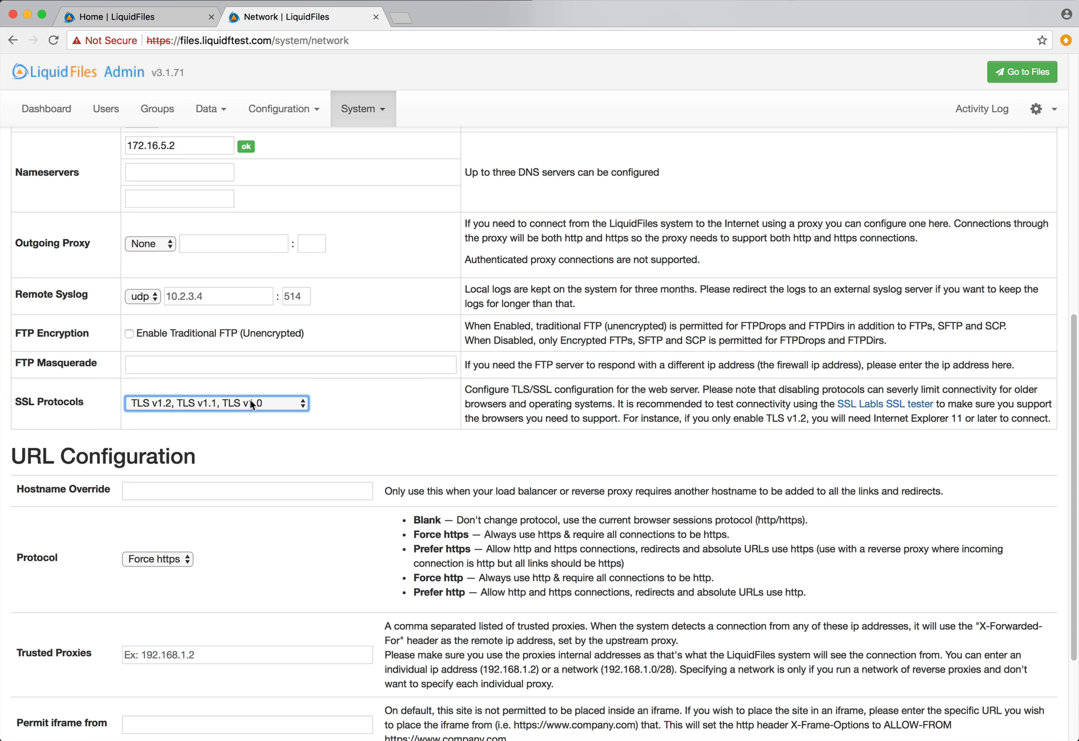
scroll(425, 404, "up", 5)
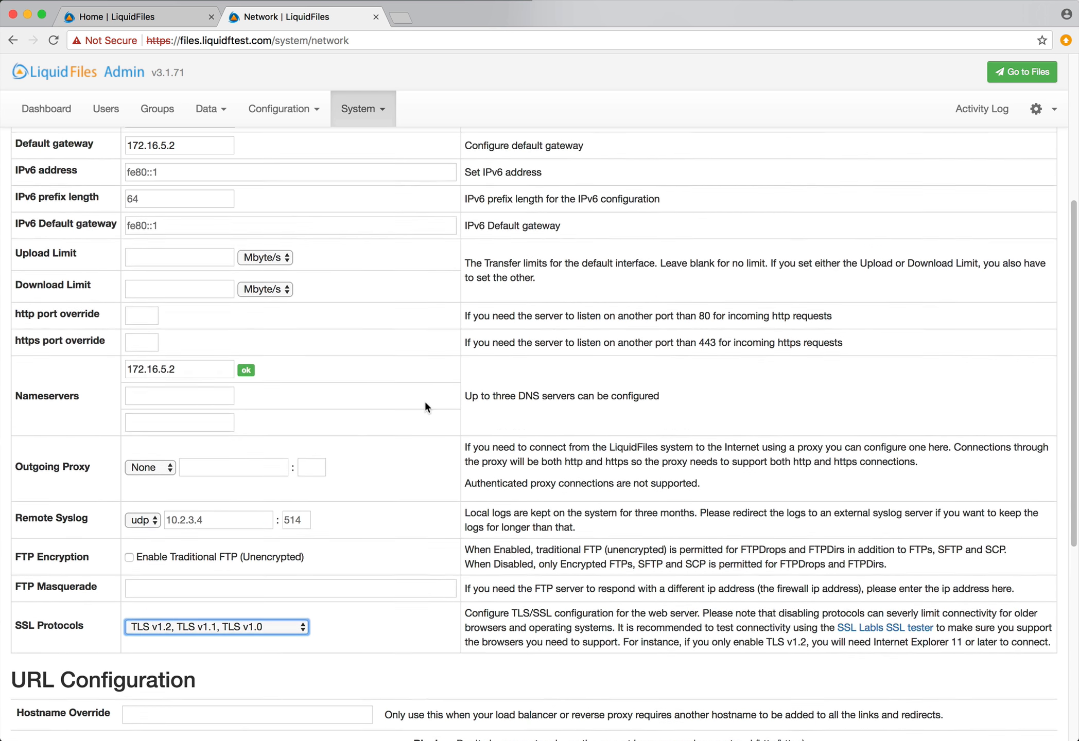
scroll(424, 400, "up", 5)
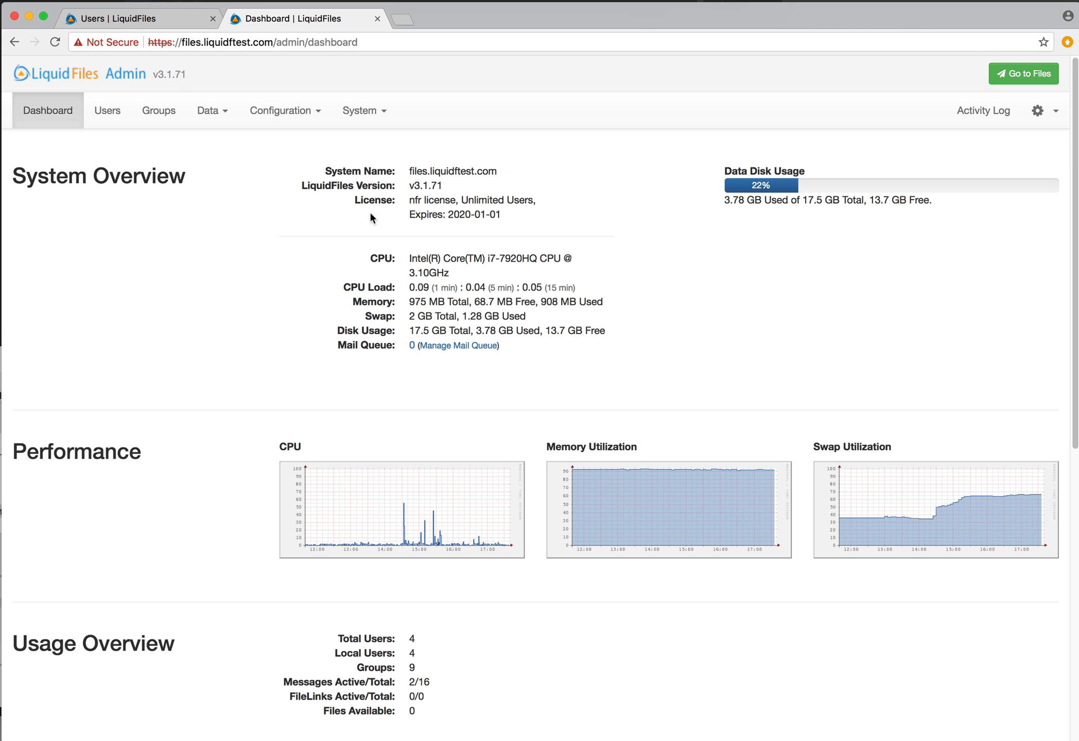
Open Configuration > Settings and scroll to Password Dictionary Check and Password Validation
left_click(291, 112)
left_click(299, 141)
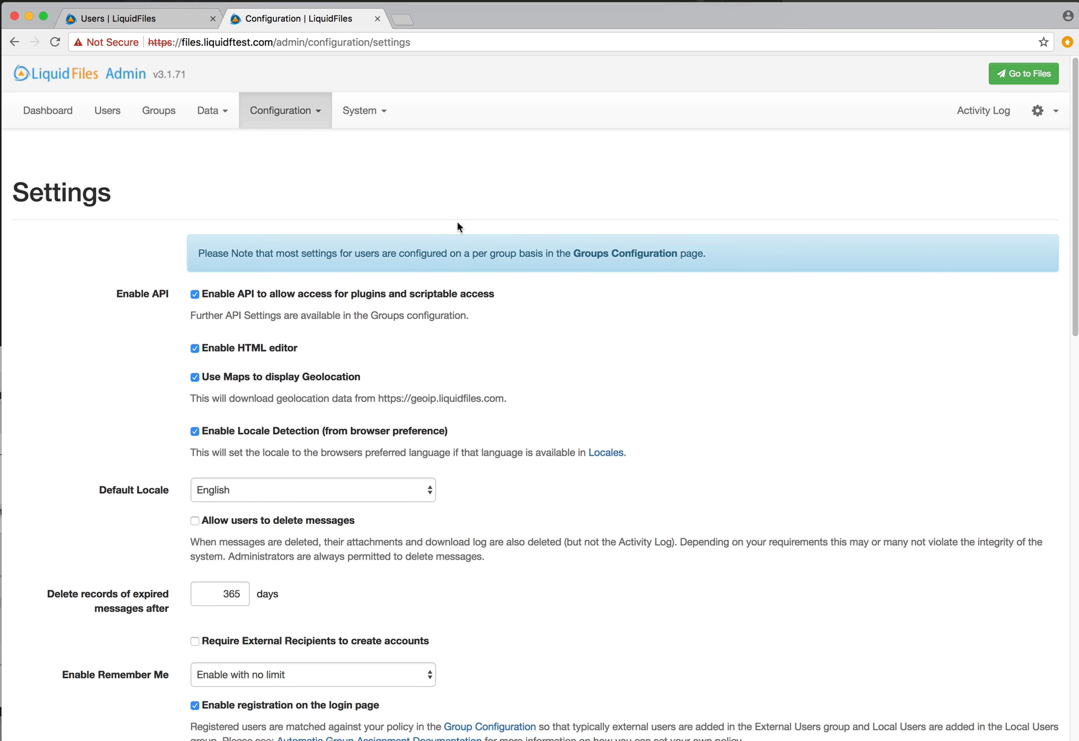
scroll(458, 221, "down", 8)
scroll(458, 227, "down", 11)
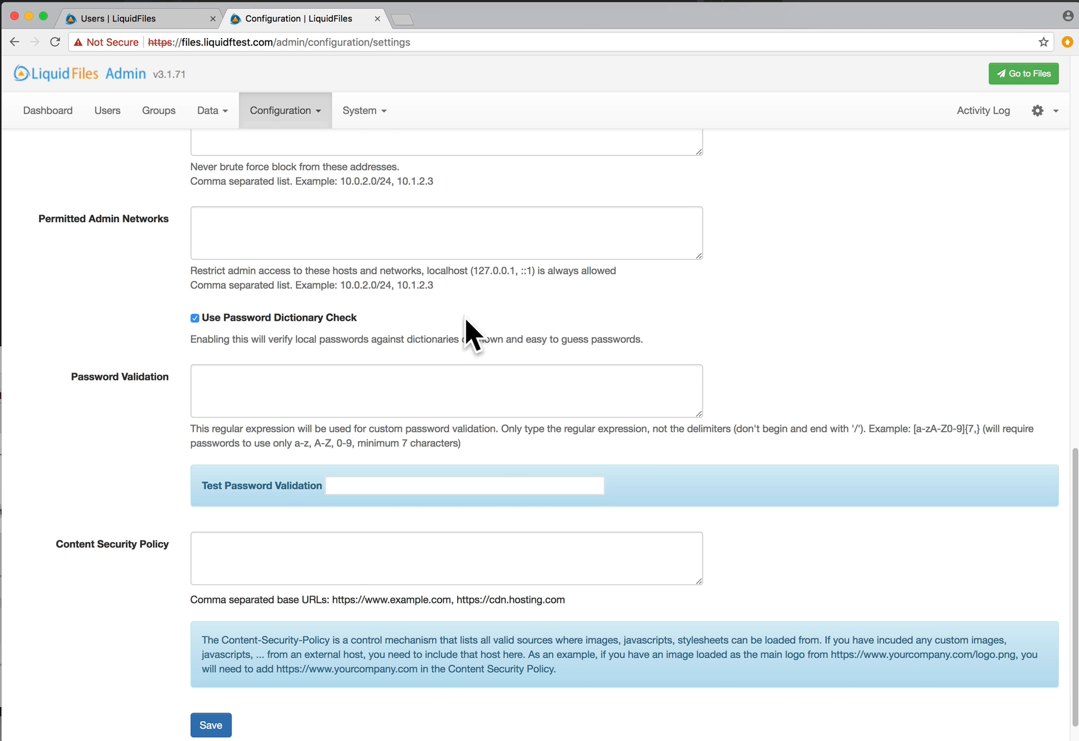
scroll(415, 314, "up", 1)
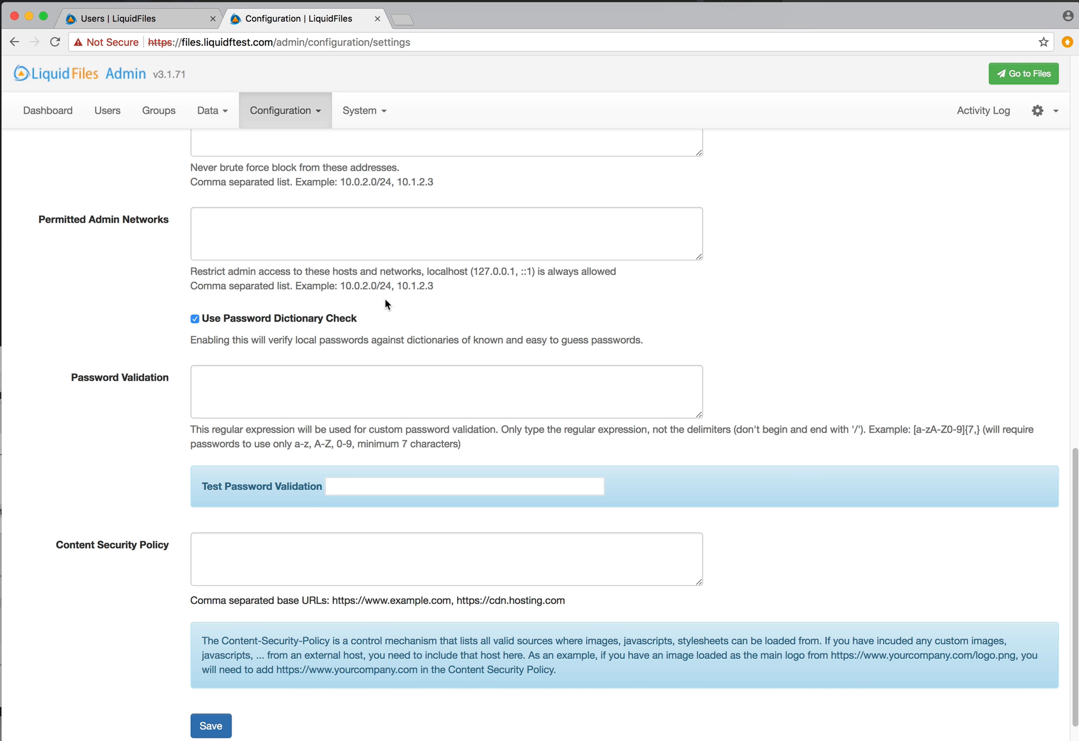
On the Add User form, untick Send Password Signup Request and enter the new user's name and email
left_click(130, 19)
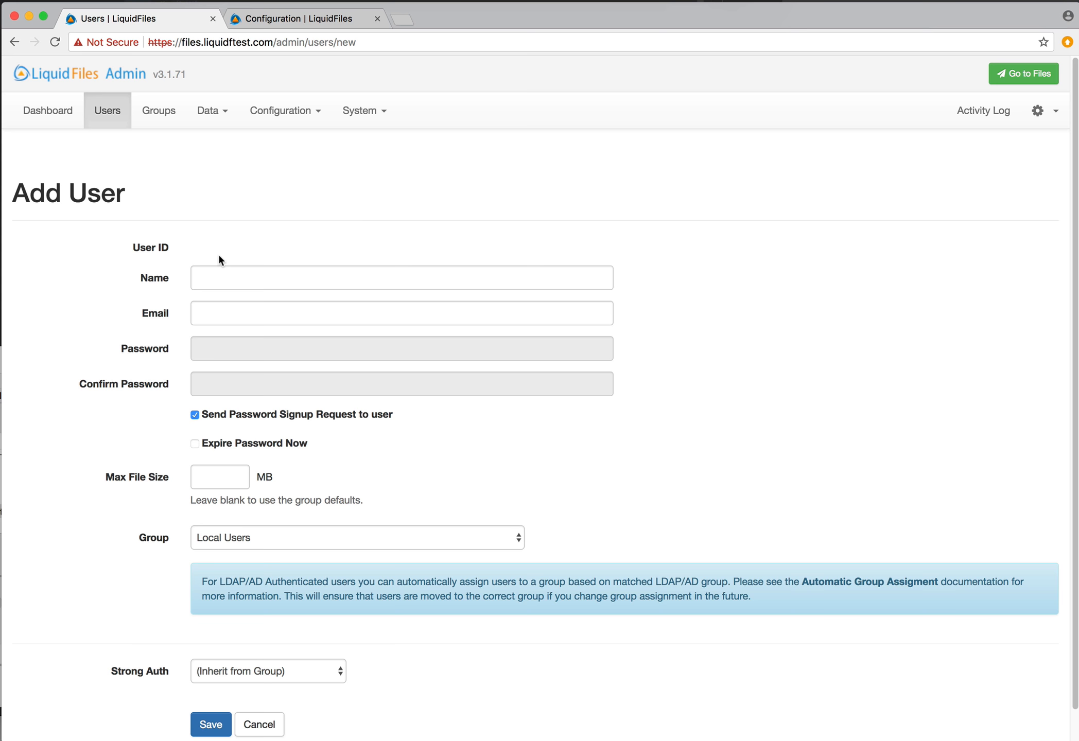
left_click(195, 414)
left_click(231, 282)
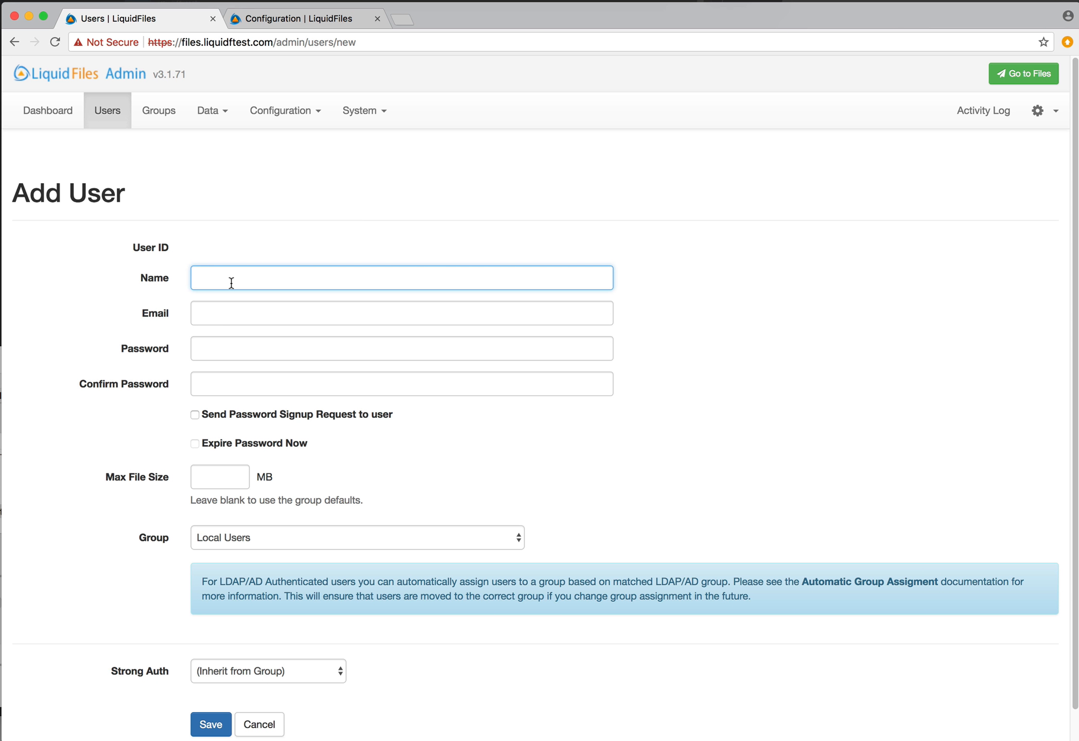
type("Marge")
key("Tab")
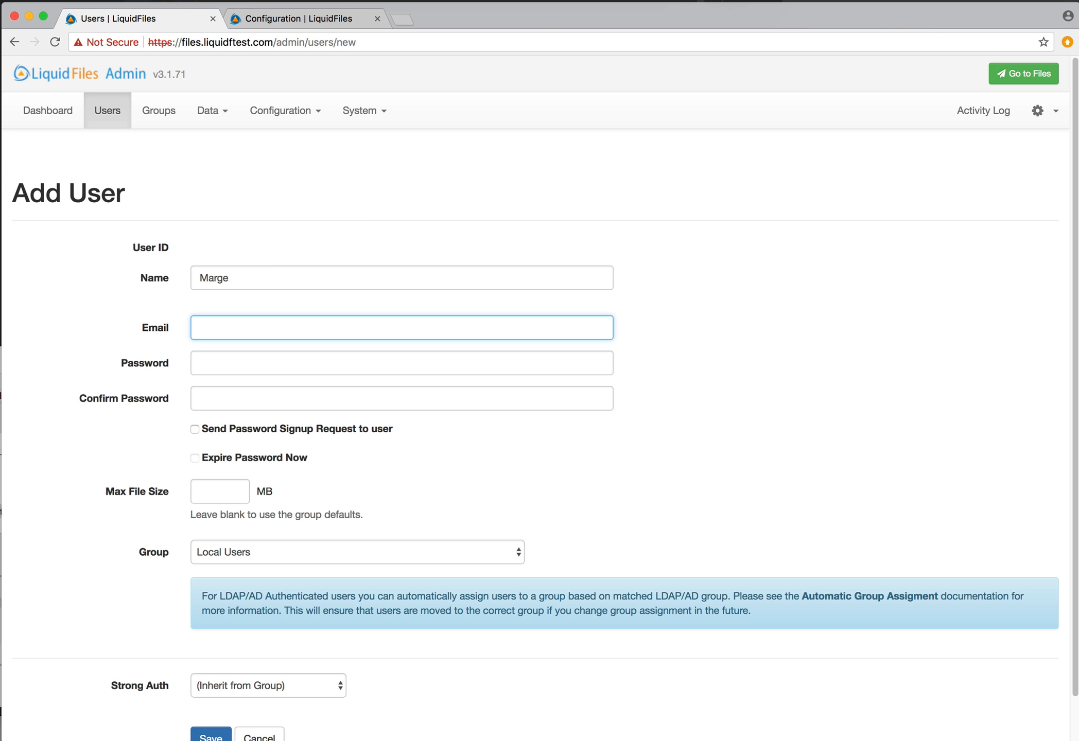
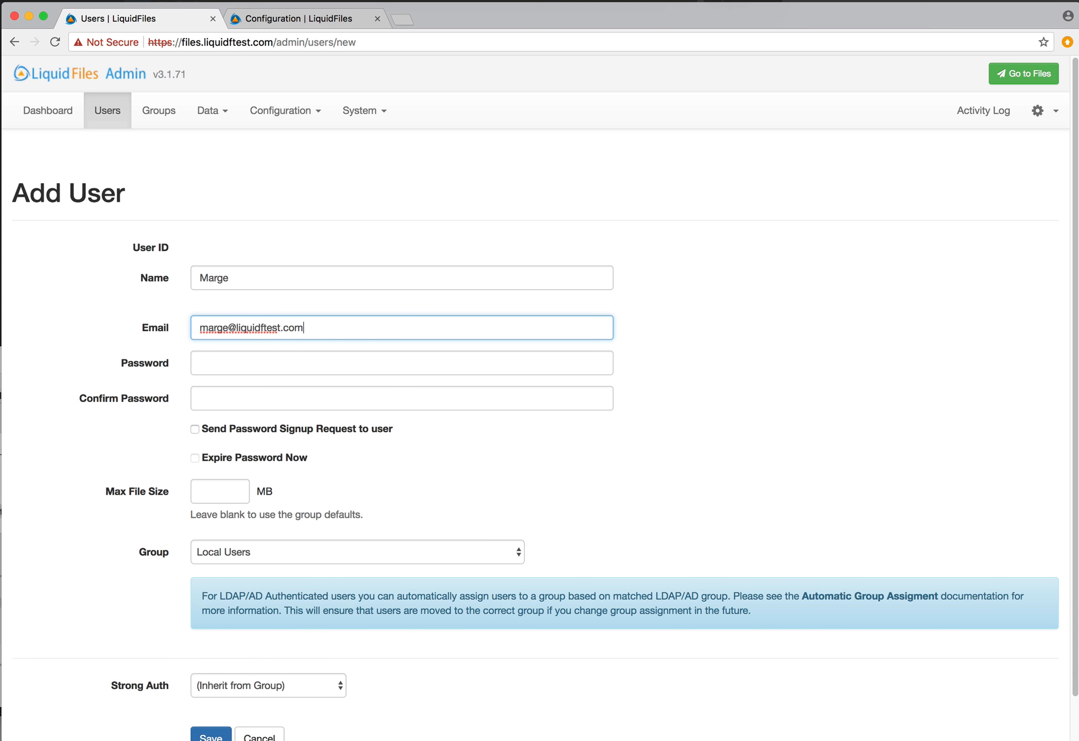
key("Tab")
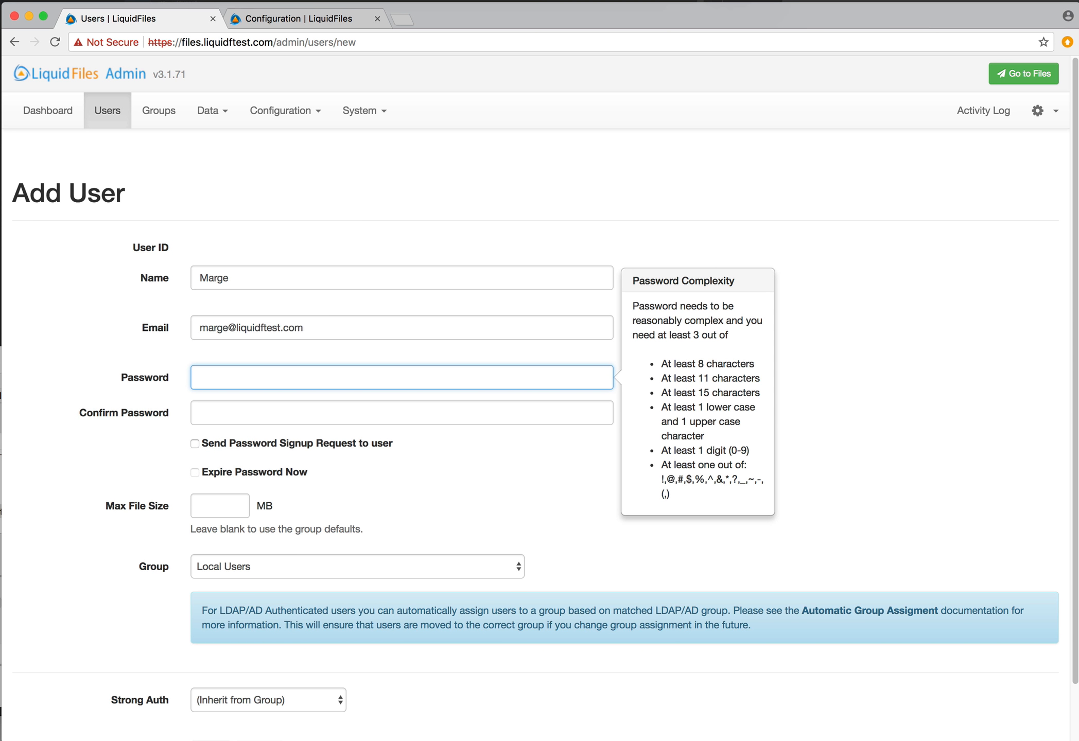
Enter and confirm a password for the user, which is rejected as dictionary-based, then retype it
type("••••••••")
key("Tab")
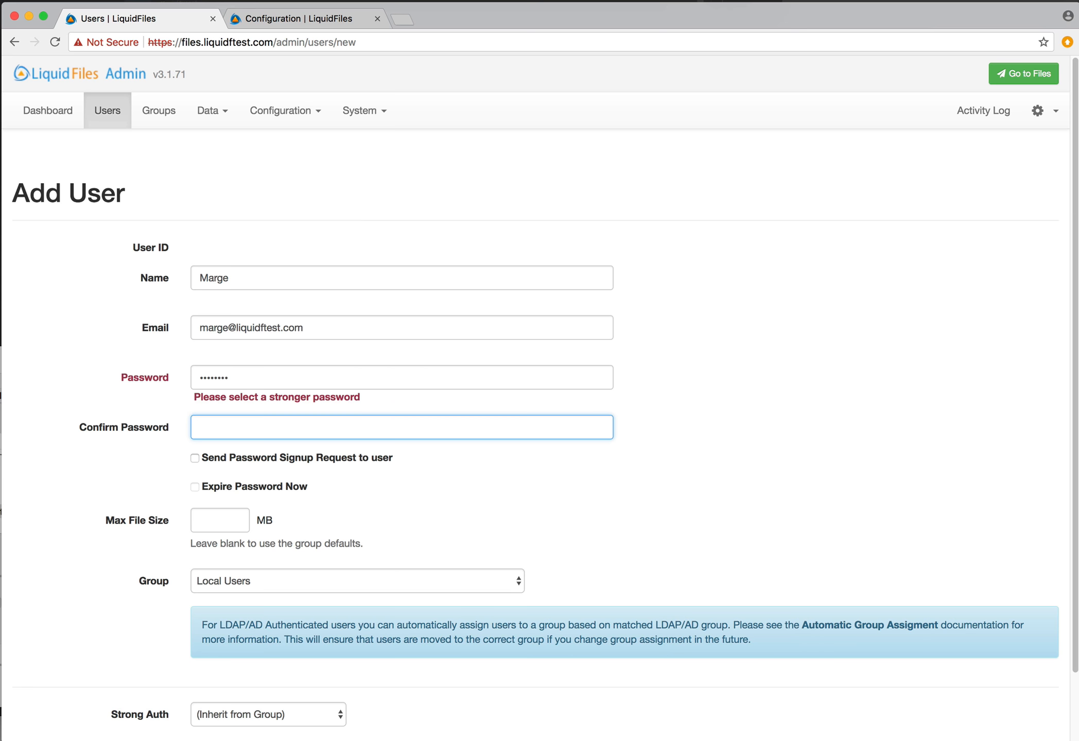
type("••••••••")
left_click(274, 385)
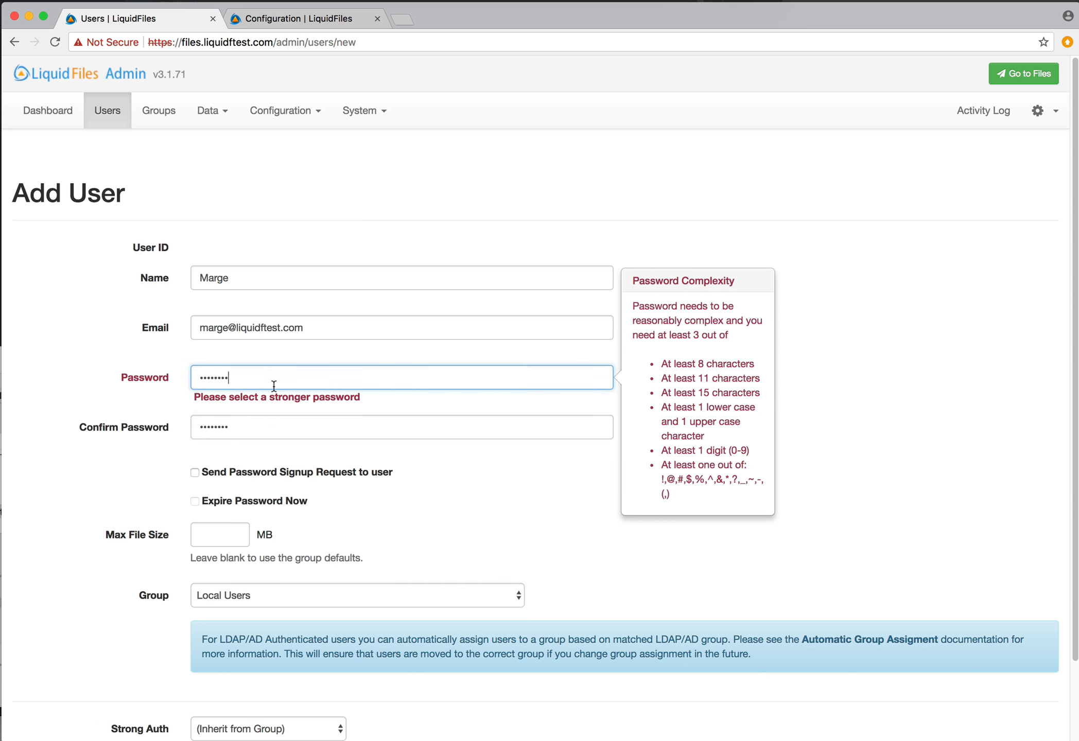
type("Abc123!@")
key("Tab")
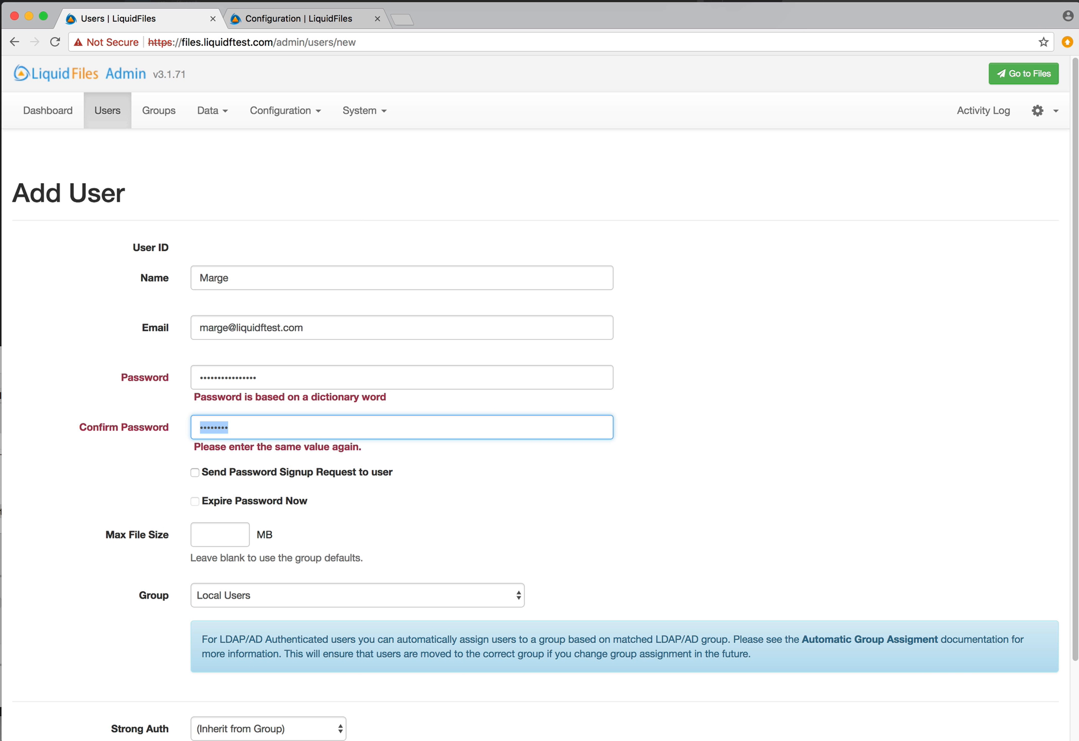
left_click(291, 111)
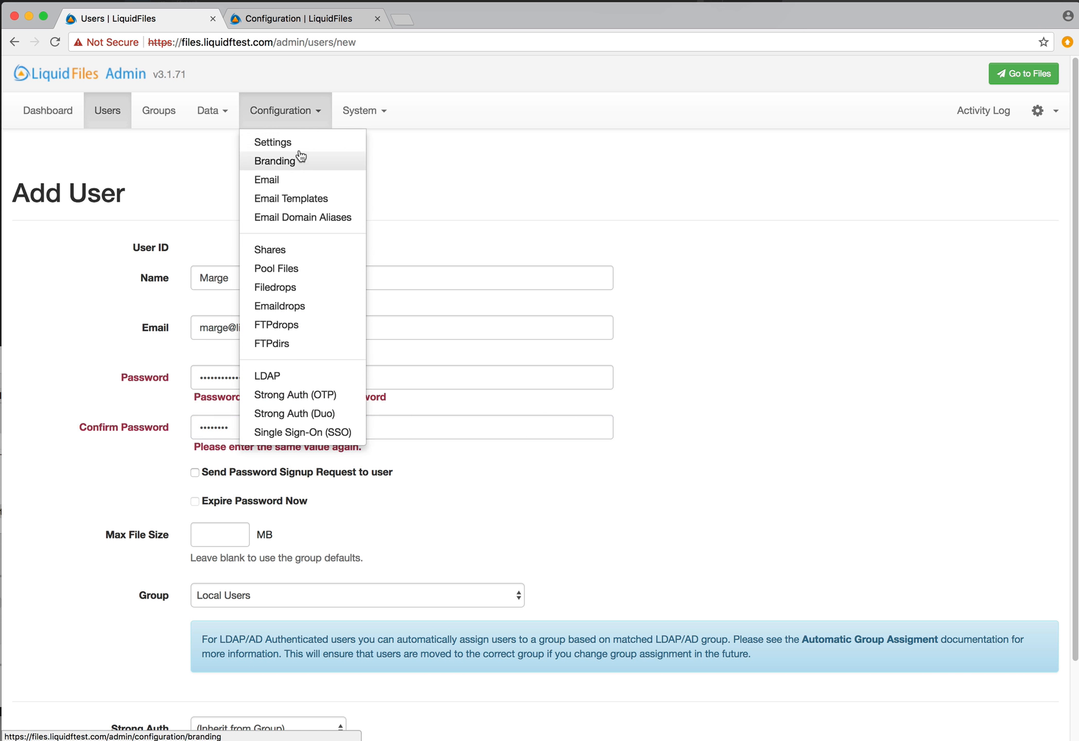
Scroll through the general Configuration Settings, then return to the user-side new message page
left_click(319, 158)
scroll(403, 178, "down", 8)
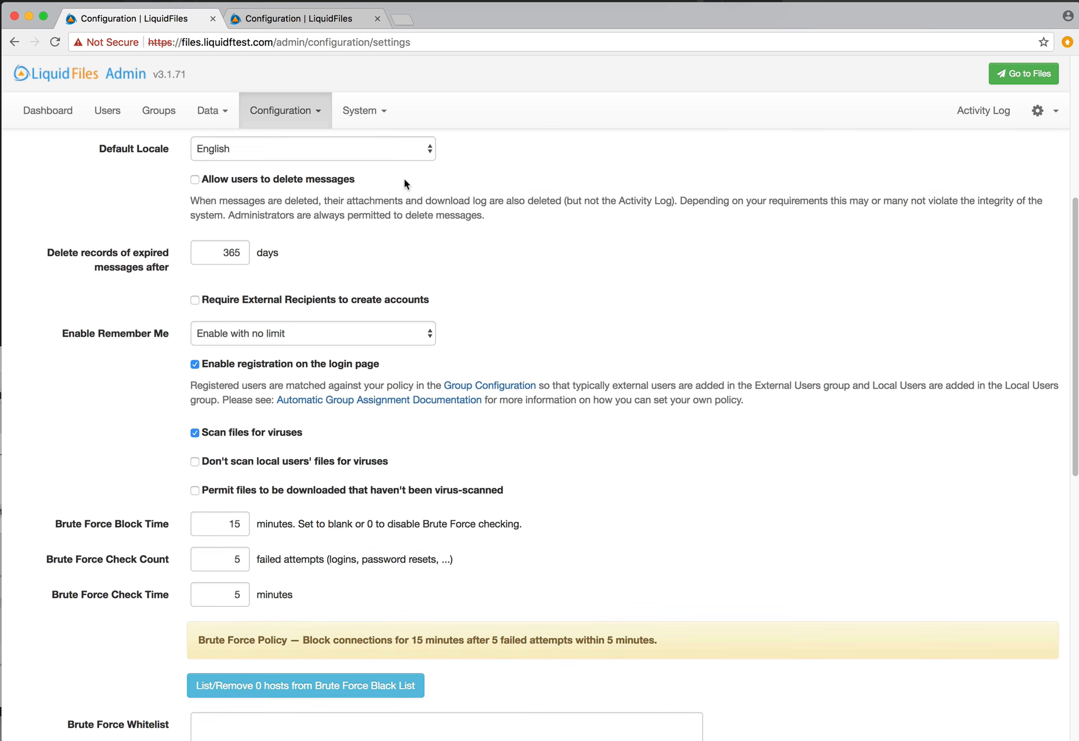
scroll(405, 184, "down", 2)
scroll(405, 182, "up", 10)
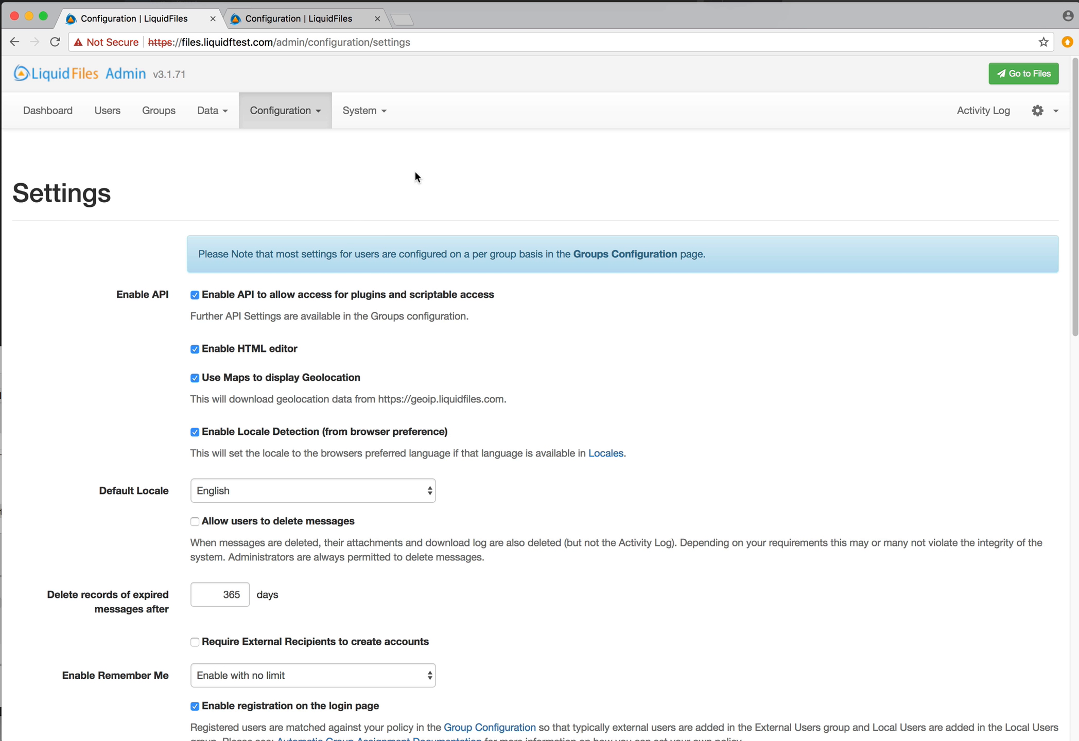
left_click(1031, 77)
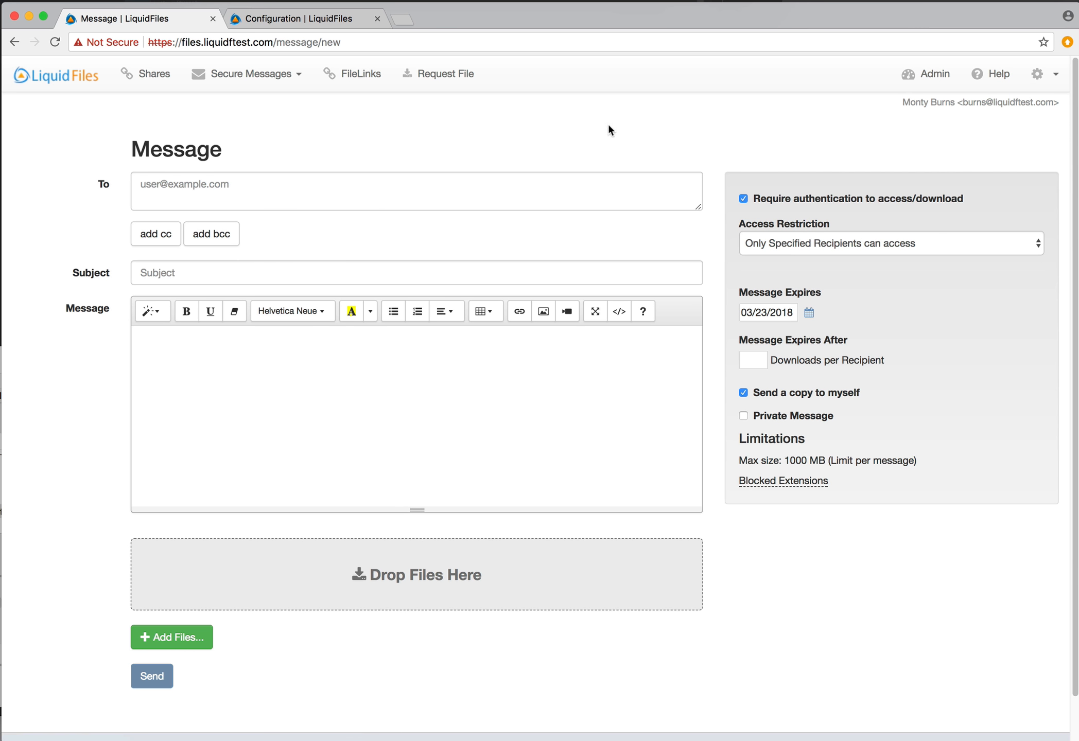
Show the account's Filedrops section, listing the test Filedrop where this user is main recipient
left_click(989, 103)
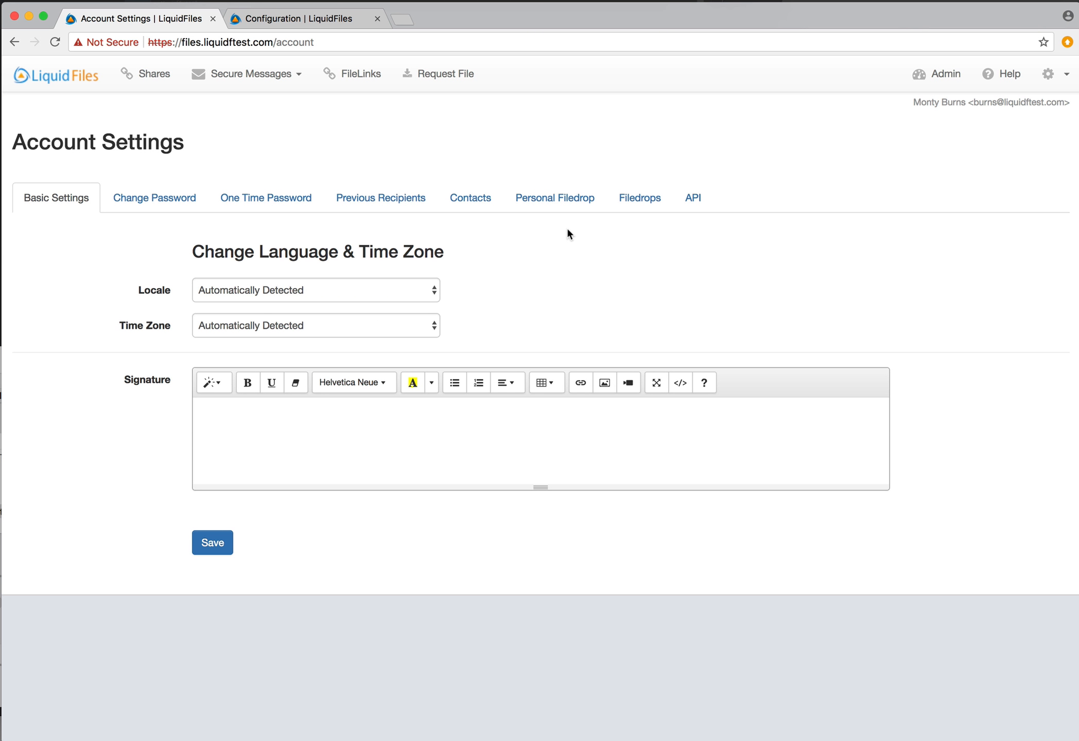
left_click(618, 205)
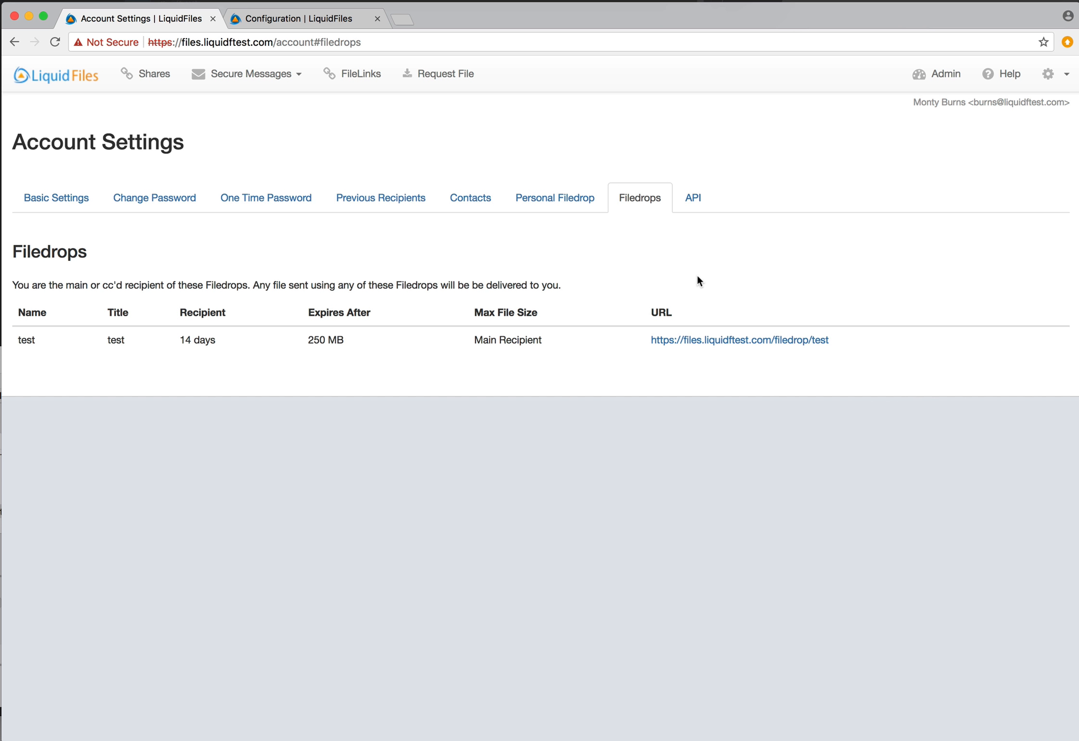
Add a Contacts entry labelled 'Boss' with the boss's email address
left_click(468, 200)
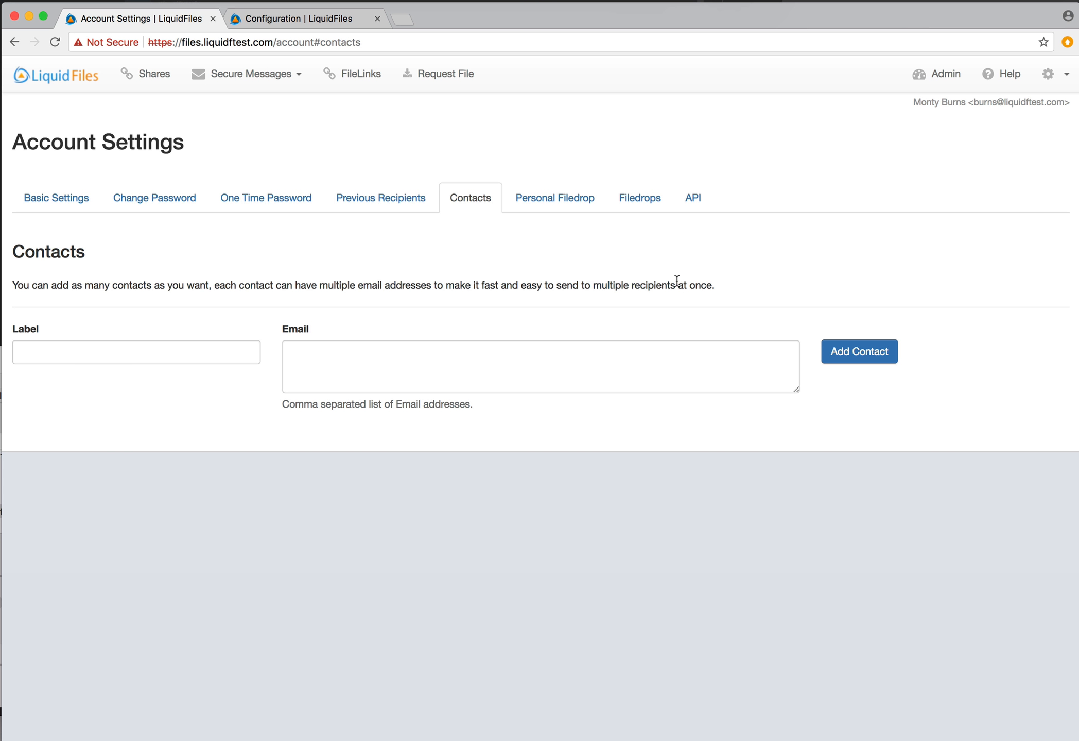
left_click(203, 358)
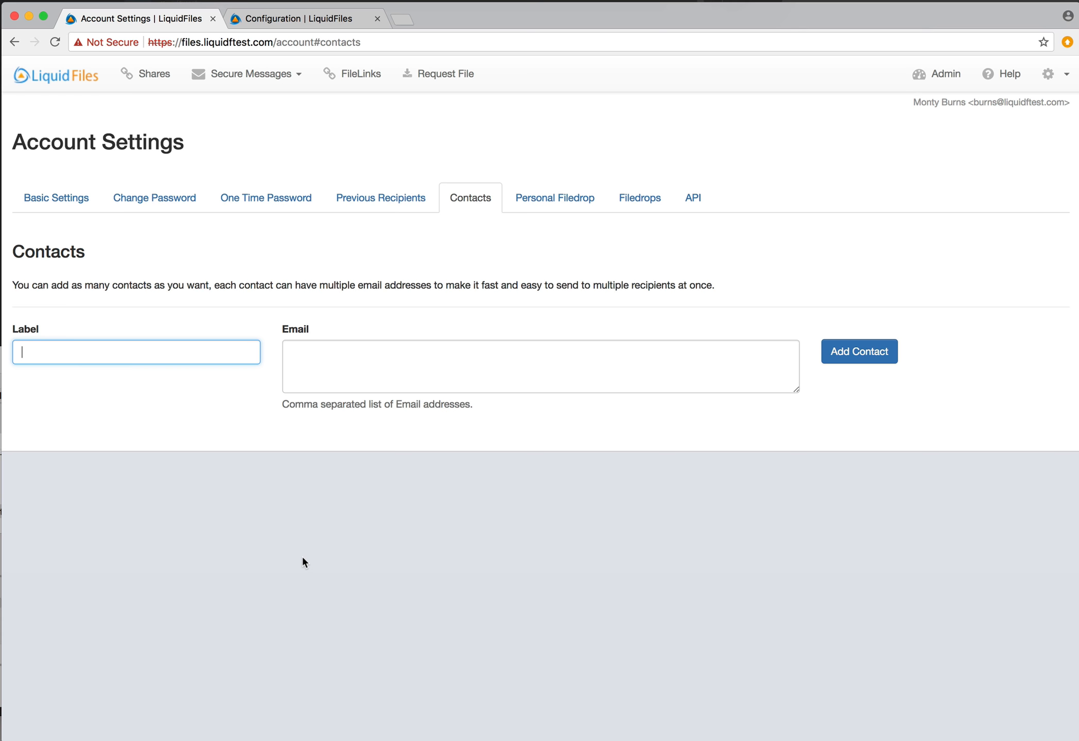
type("Boss")
key("Tab")
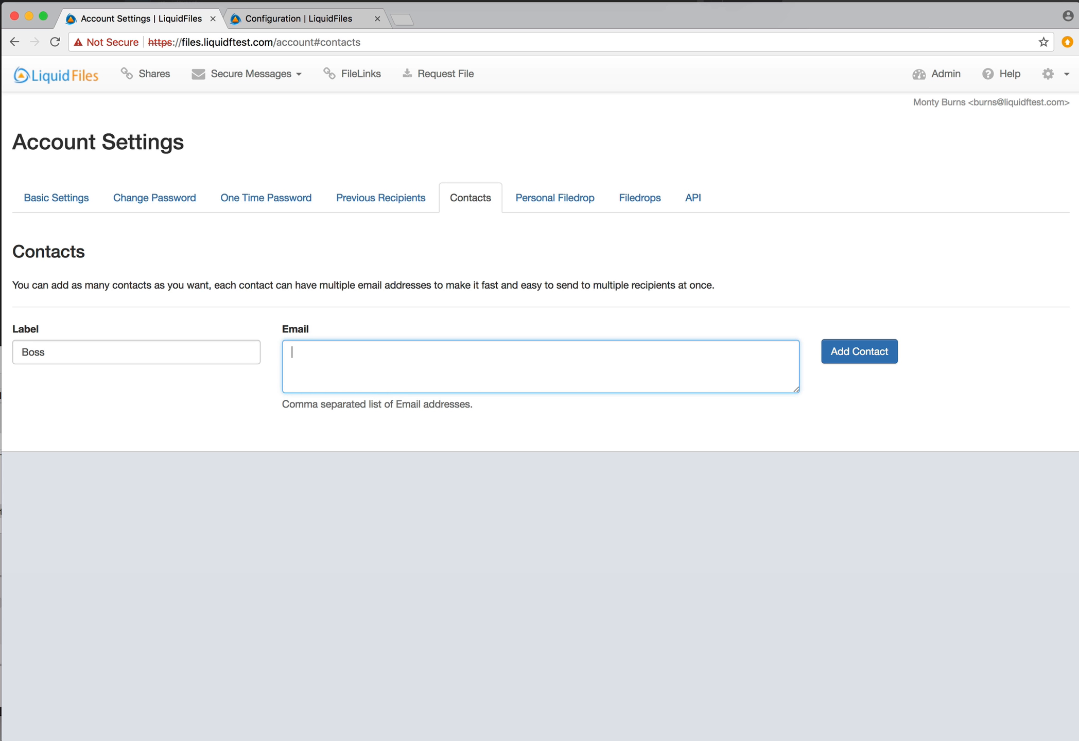
type("boss@company.com")
left_click(880, 356)
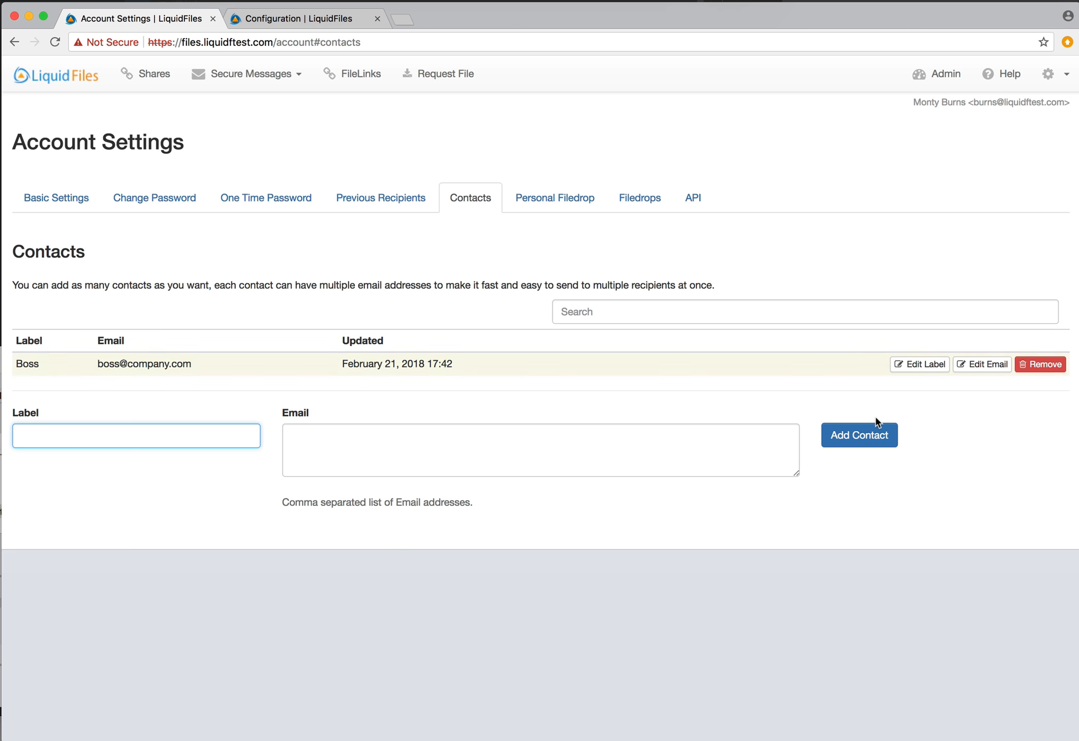
left_click(260, 94)
Compose a secure message addressed to the Boss contact, found by typing 'boss'
left_click(261, 103)
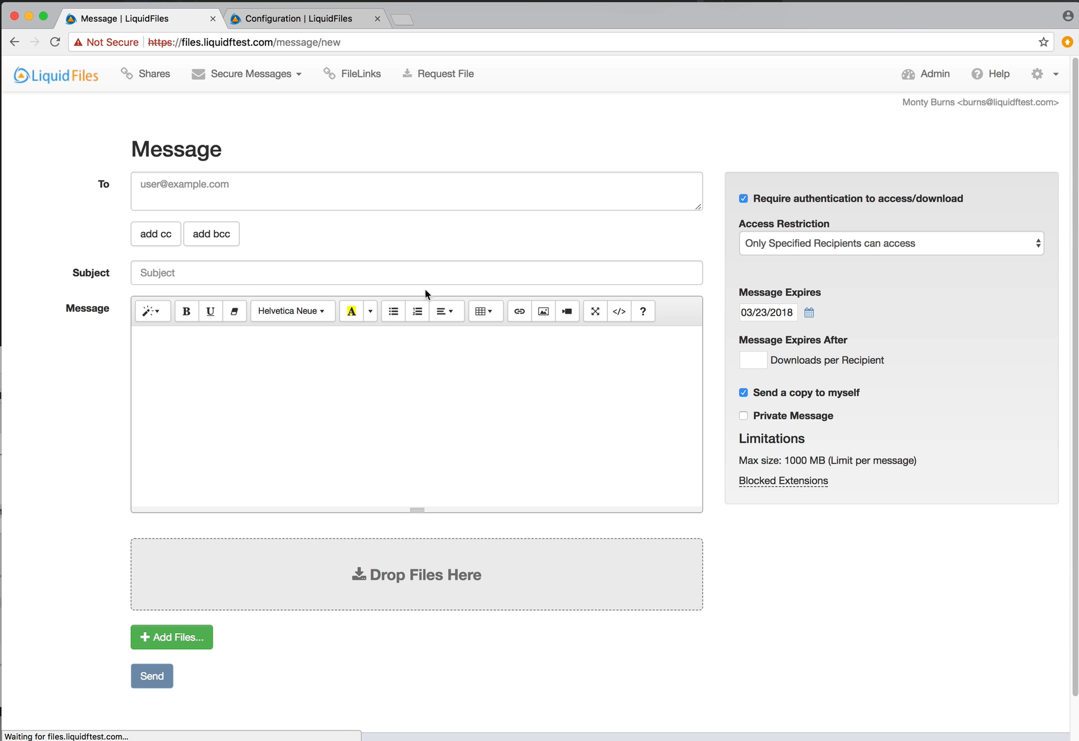
left_click(331, 192)
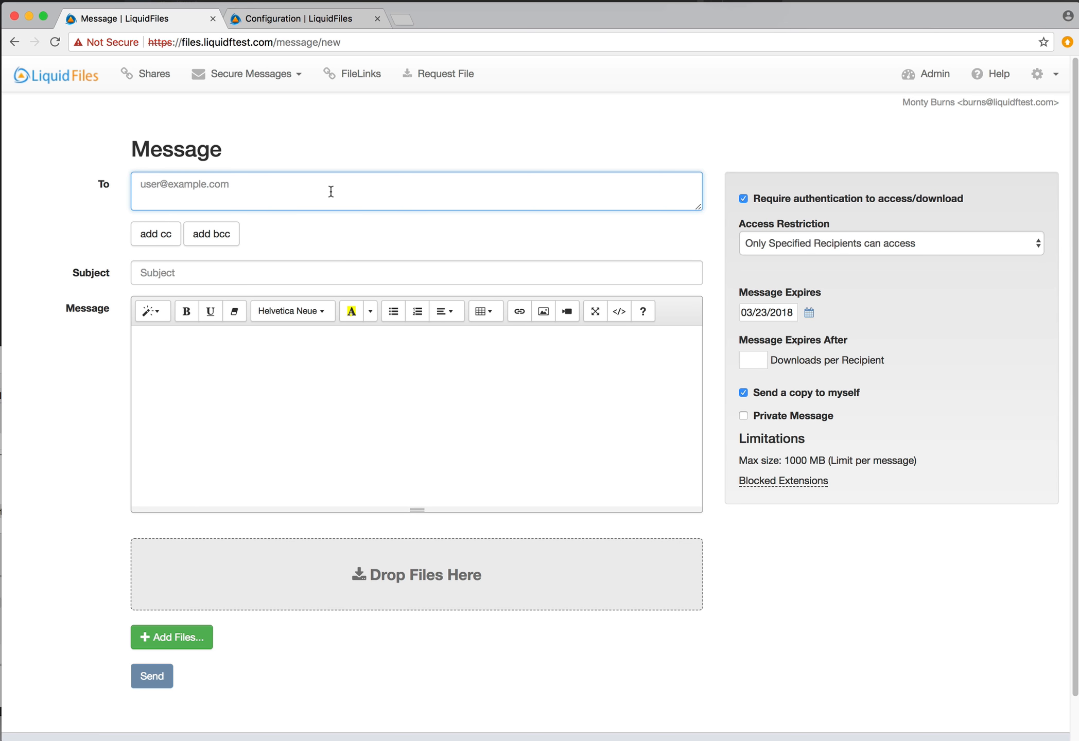
type("boss")
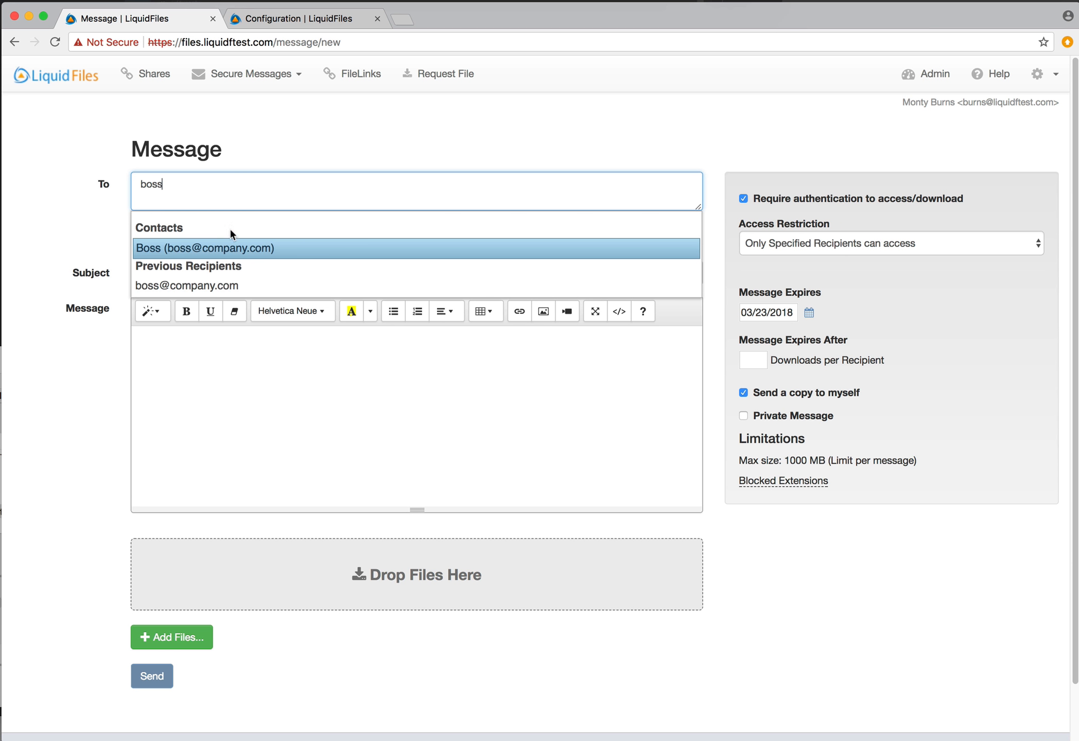
left_click(251, 244)
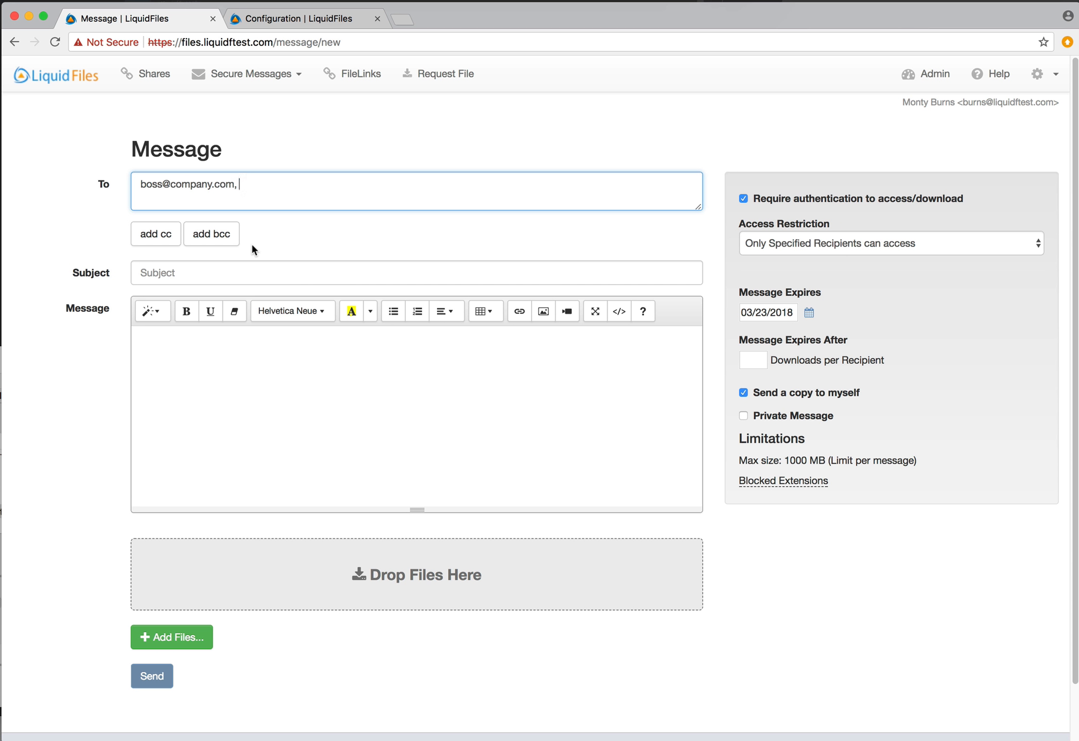